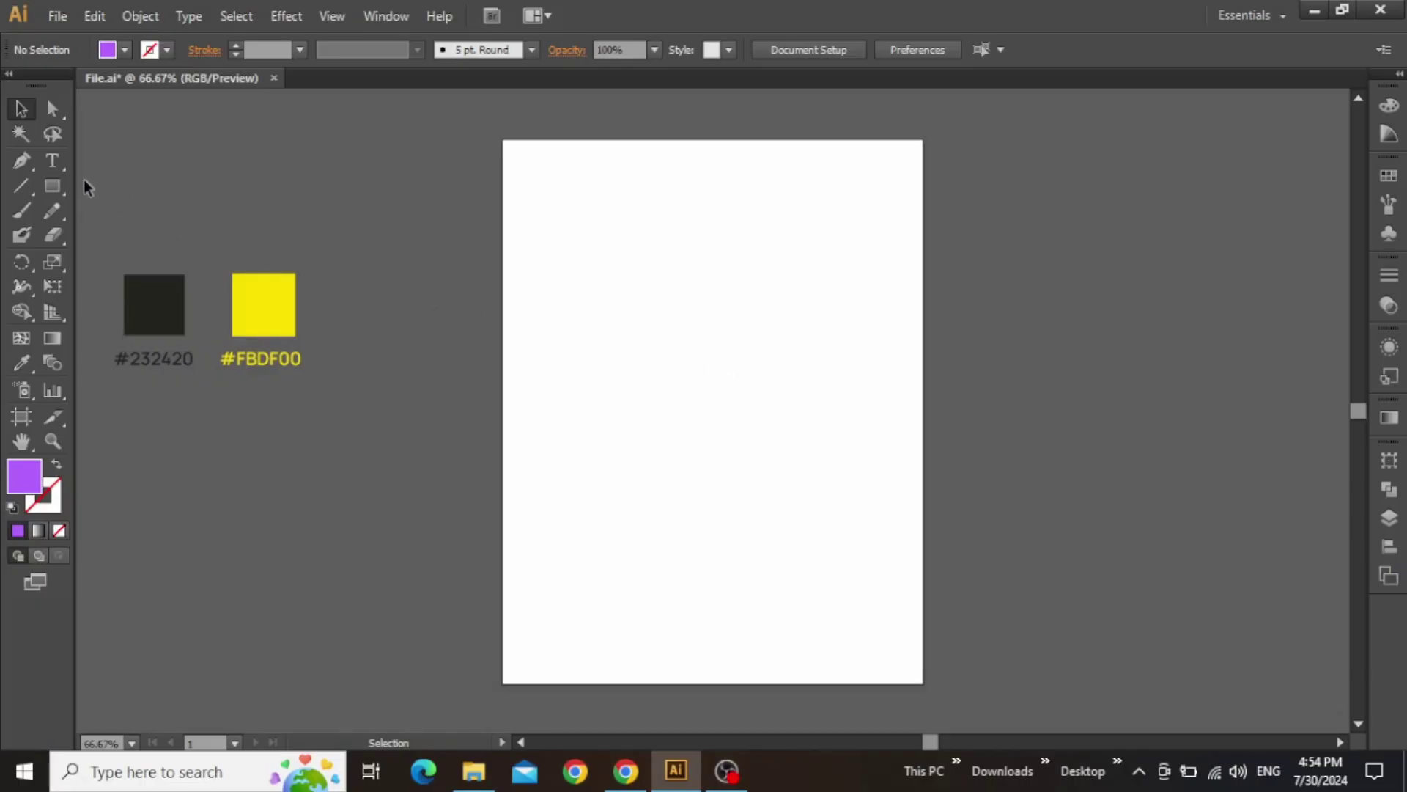
Cover the whole artboard with a rectangle and fill it with the dark #232420 swatch colour using the Eyedropper.
left_click(52, 186)
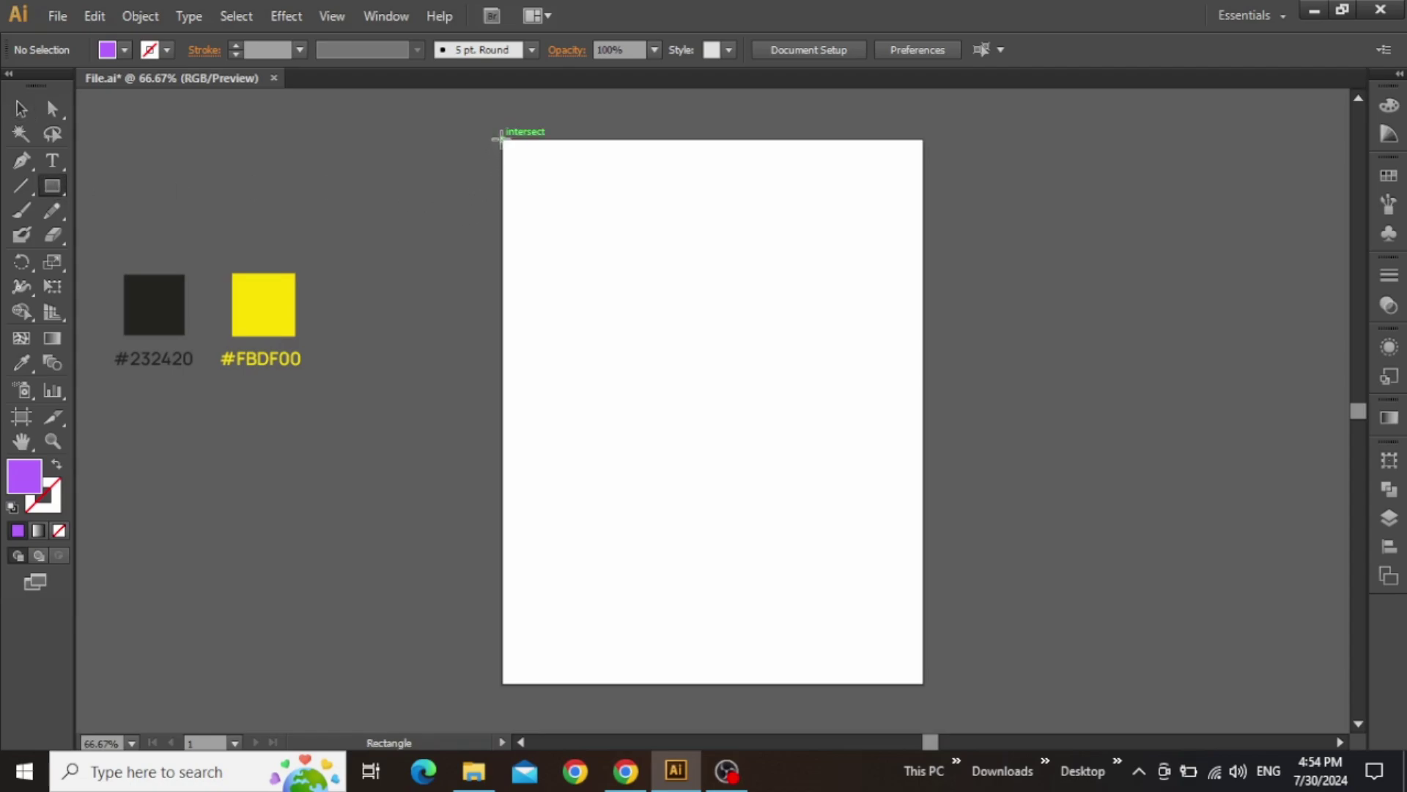
left_click_drag(503, 140, 922, 683)
key("v")
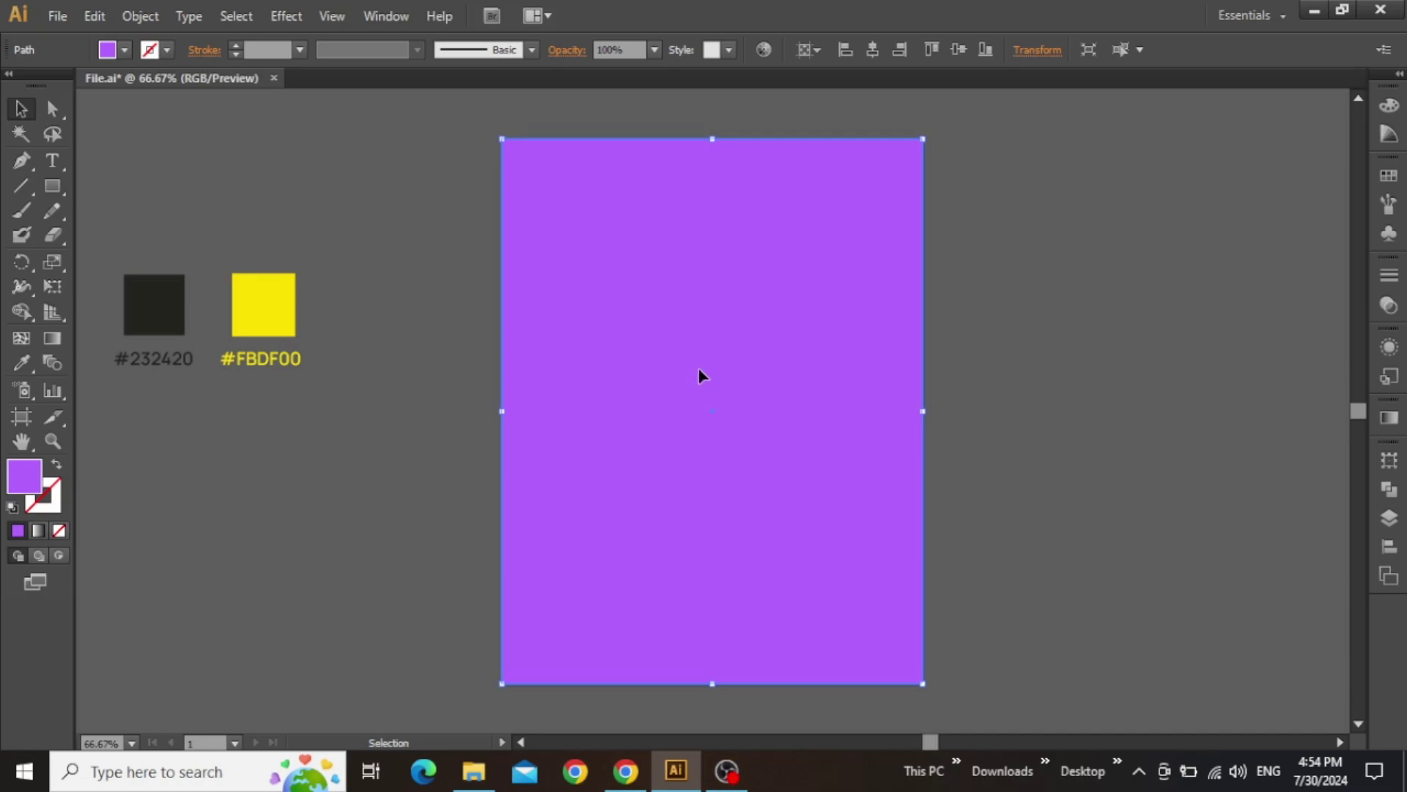
key("i")
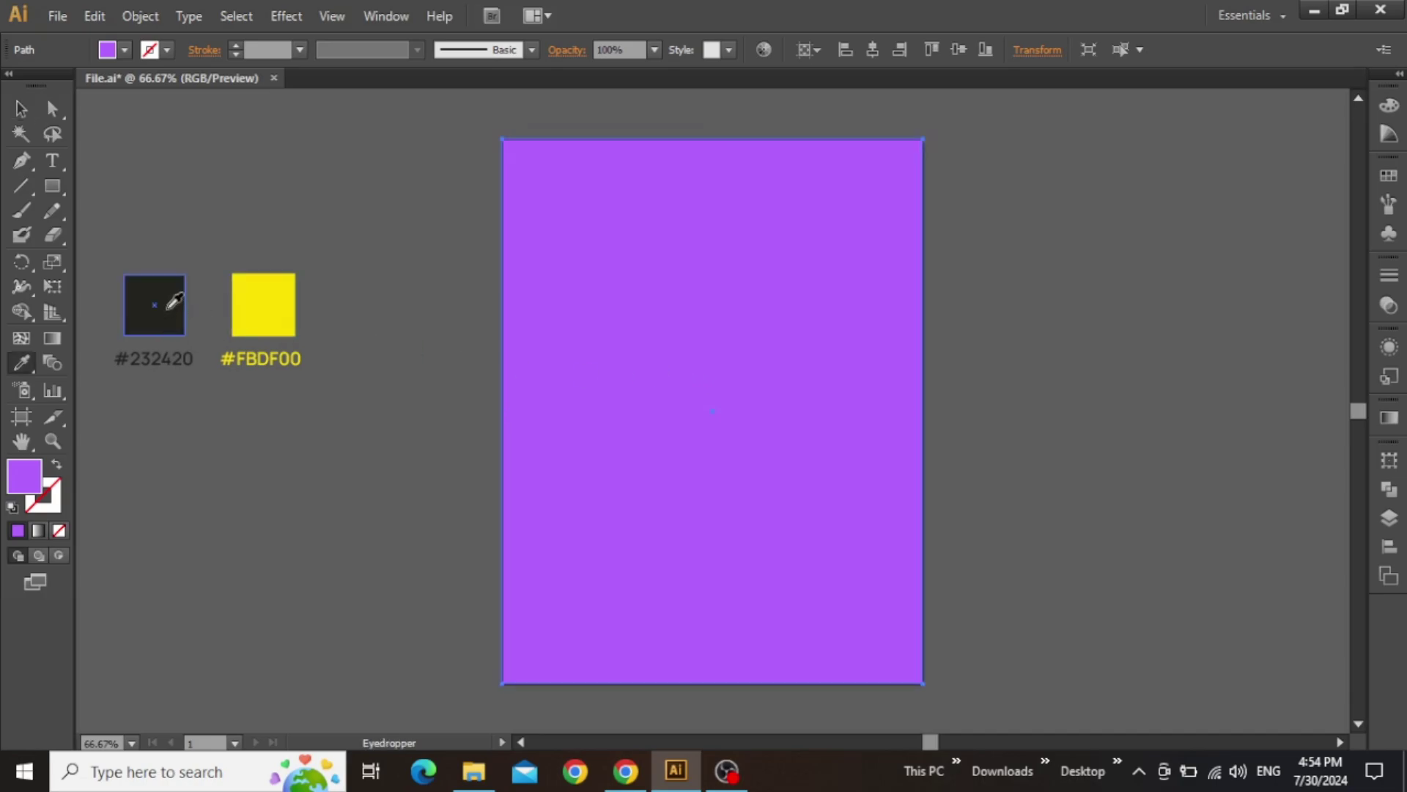
left_click(167, 315)
key("v")
Examine the two reference colour swatches and their hex codes beside the artboard.
scroll(162, 316, "up", 3)
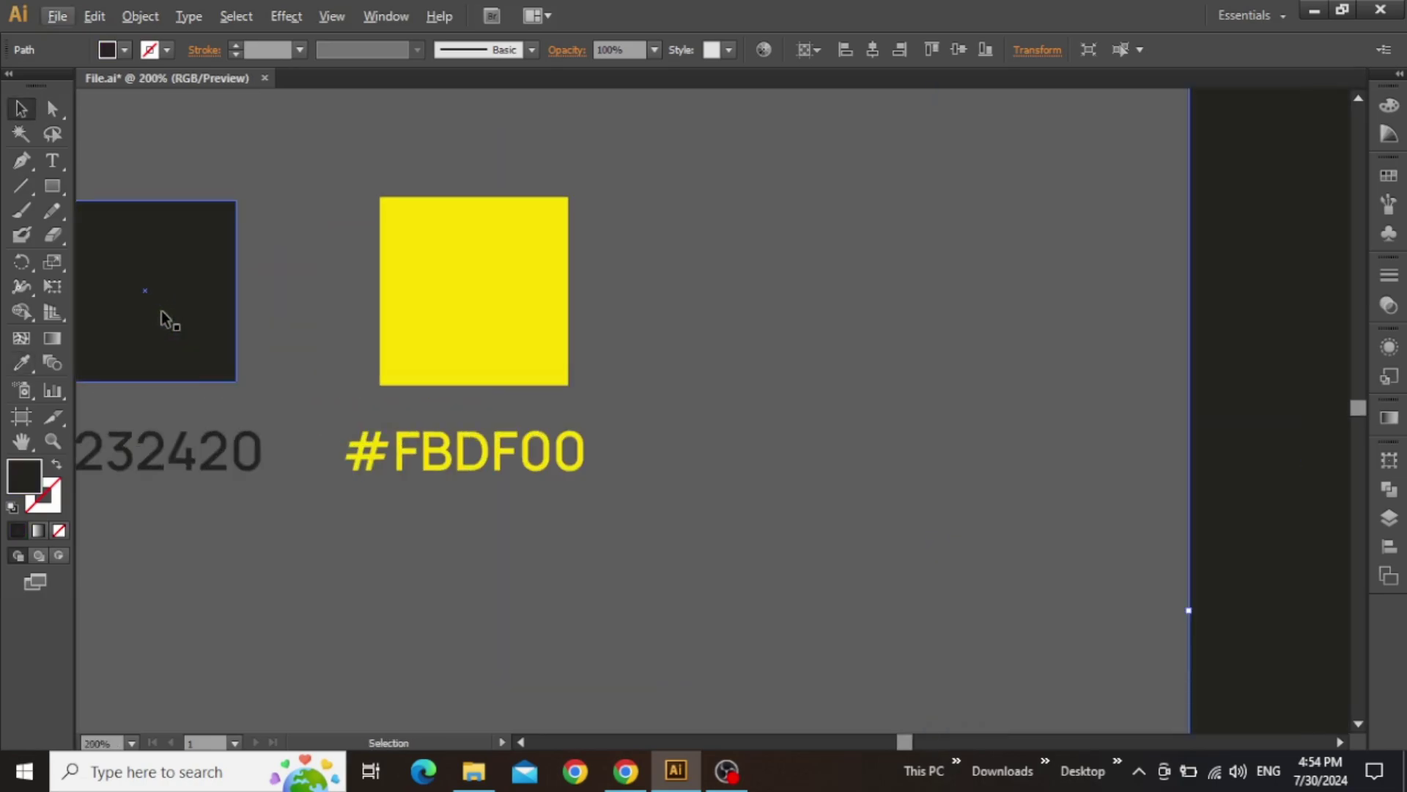
left_click(163, 315)
key("space")
left_click_drag(302, 299, 553, 362)
left_click(552, 362)
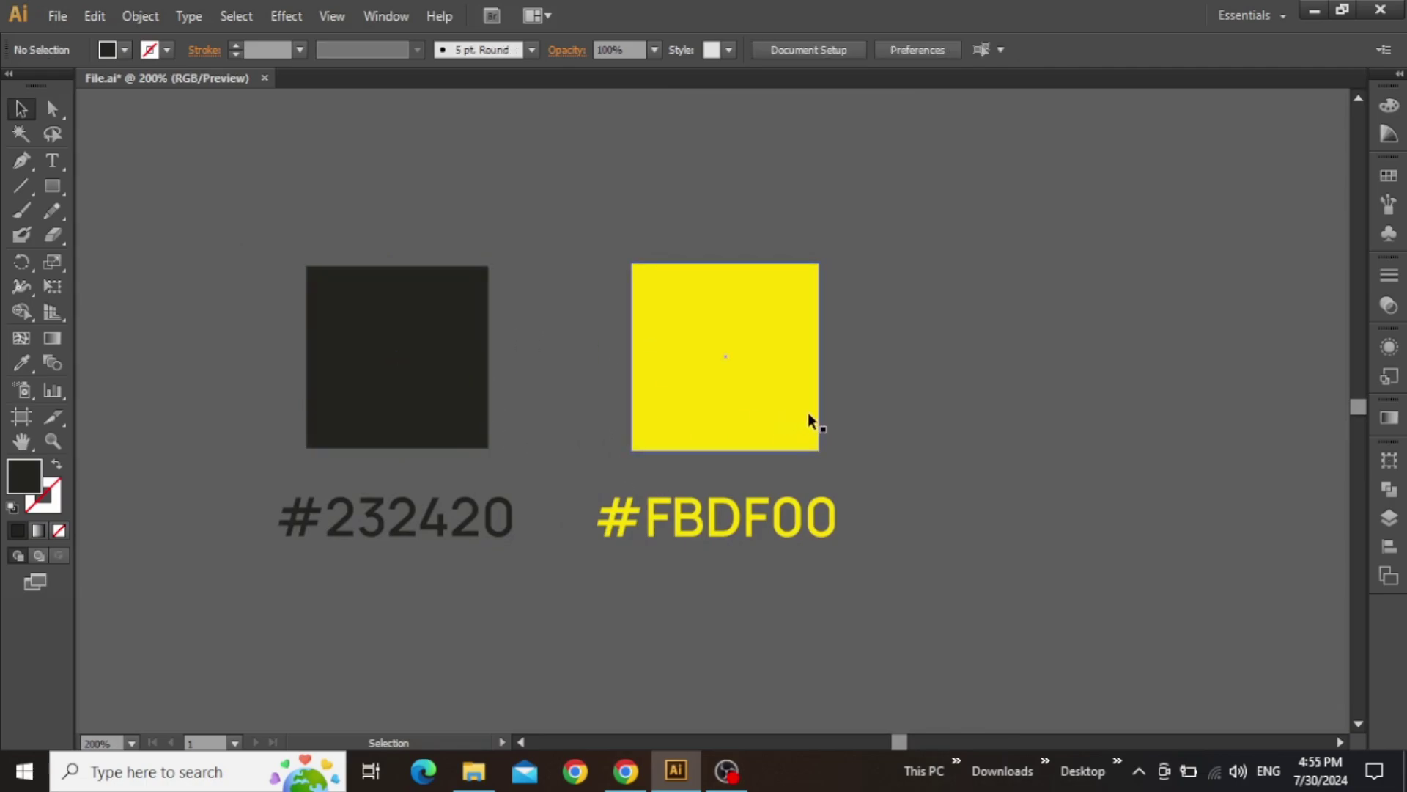
key("ctrl+0")
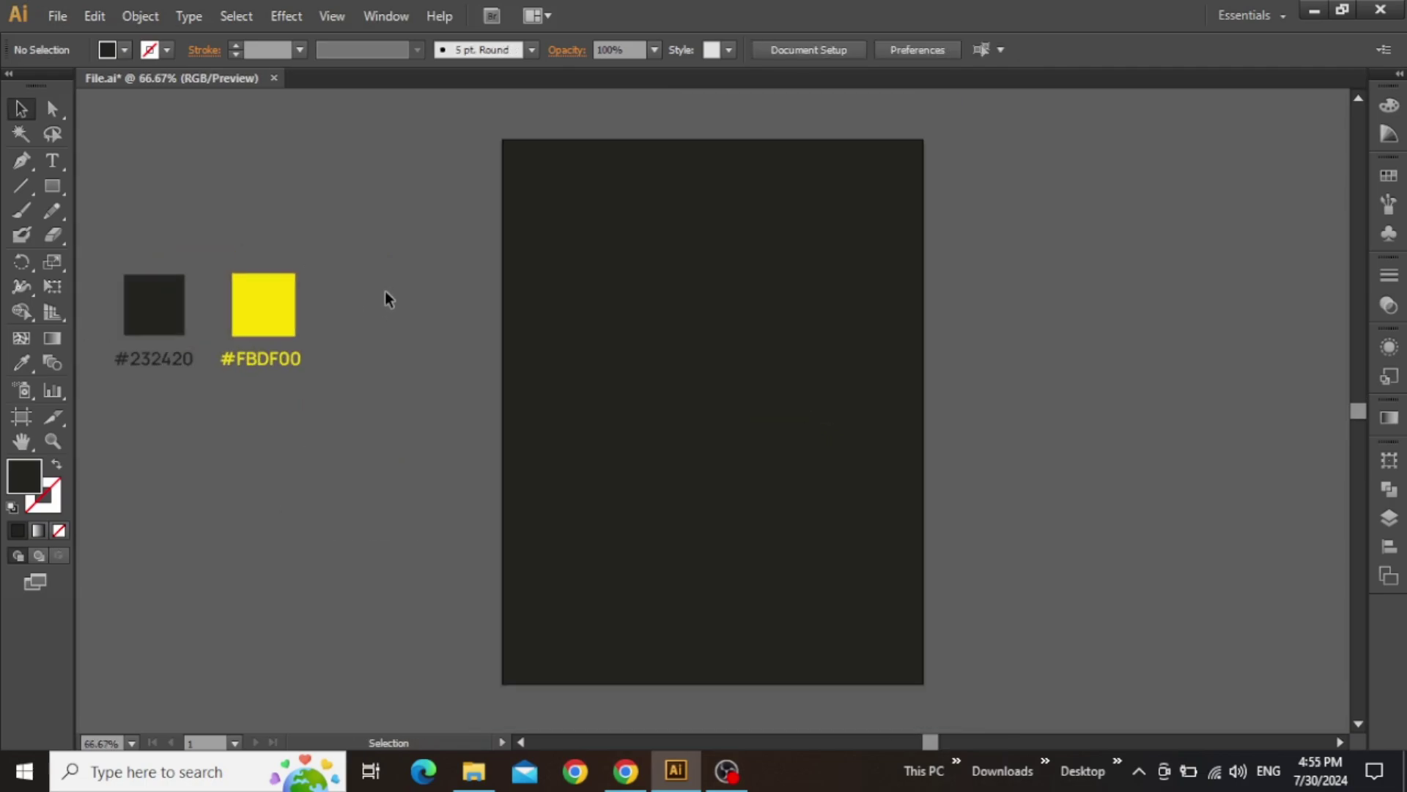
Draw an upright rectangle about 103 by 148 px just outside the artboard's upper-left edge.
left_click(52, 186)
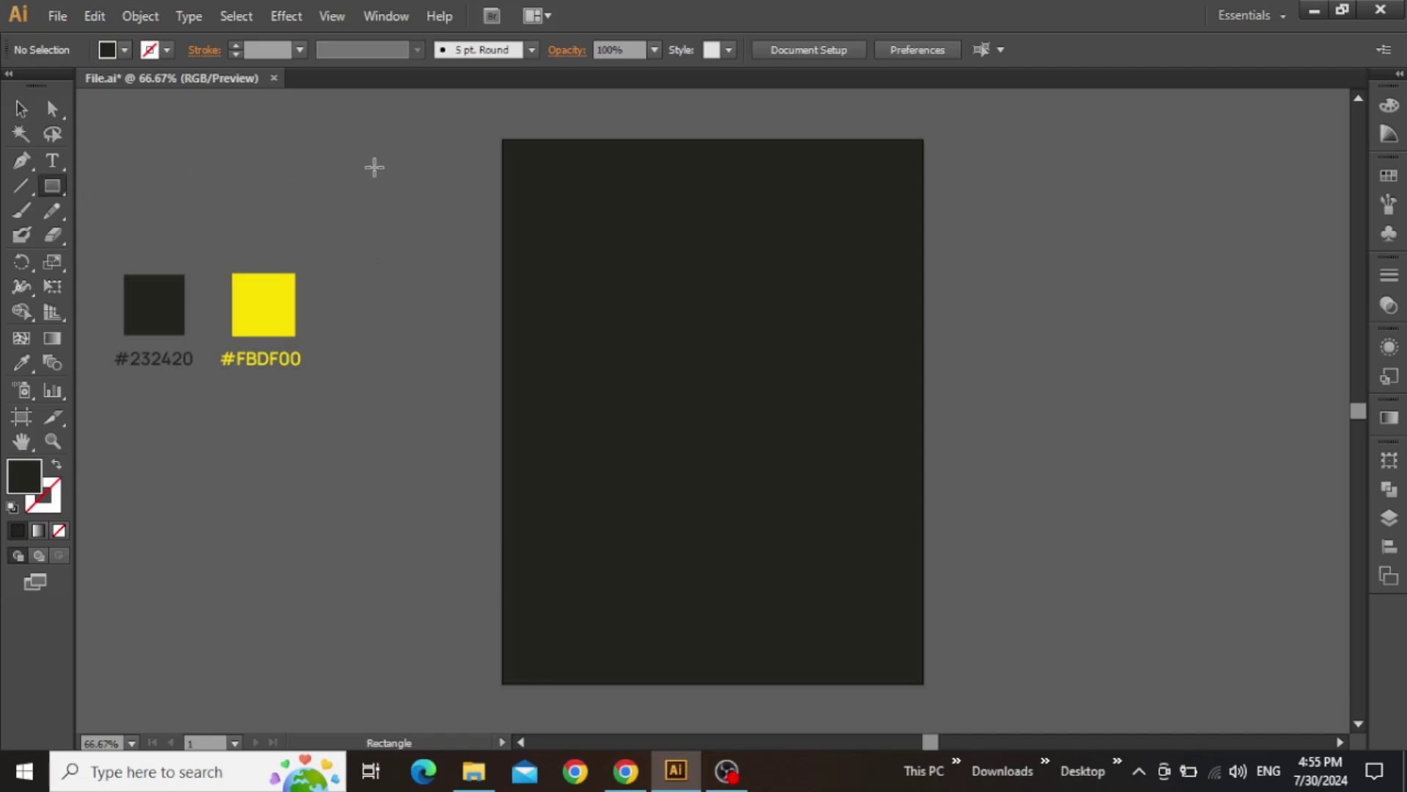
mouse_move(401, 172)
left_mouse_down()
mouse_move(440, 205)
mouse_move(471, 273)
left_mouse_up()
key("v")
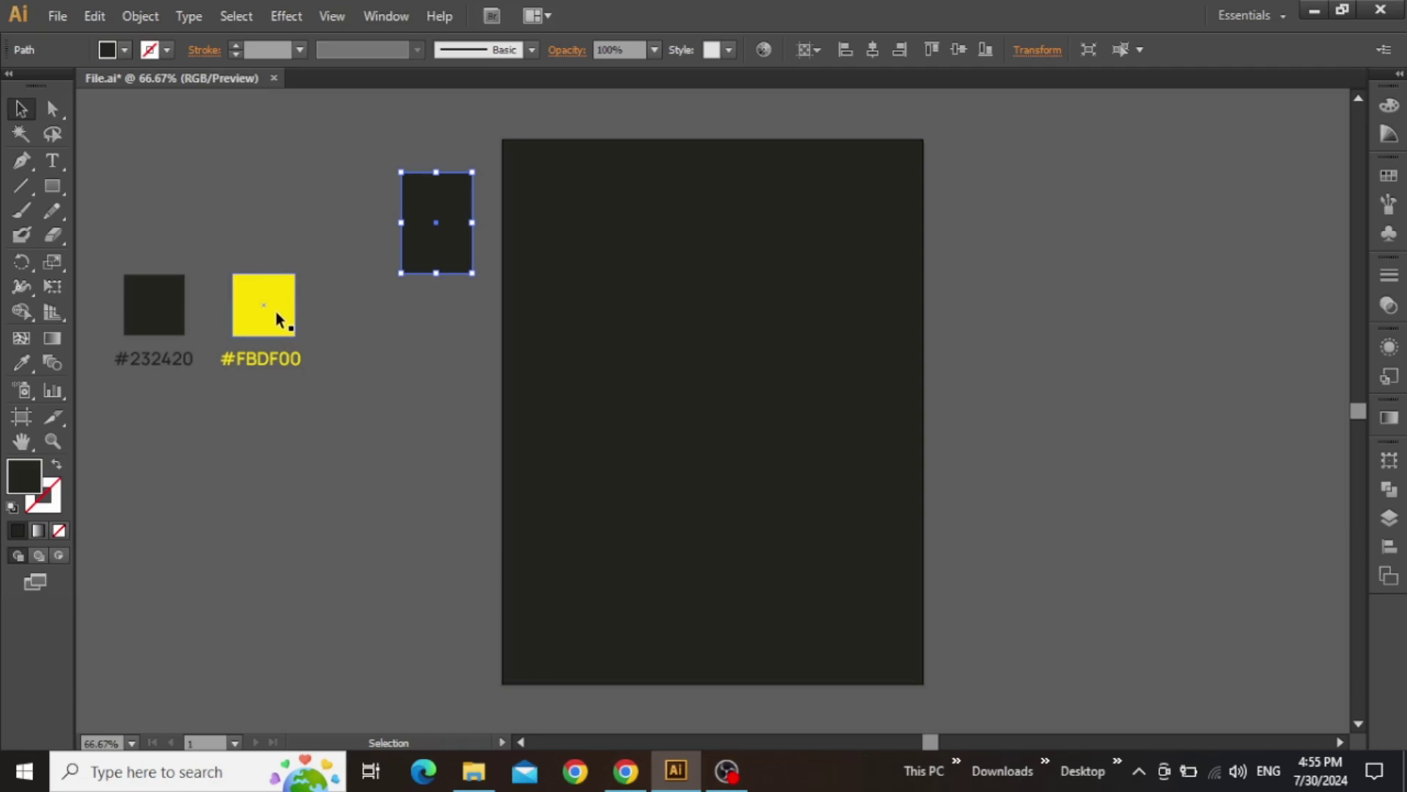
Fill the small rectangle with the yellow #FBDF00 swatch colour and move it onto the artboard's upper-left area.
key("i")
left_click(273, 311)
key("v")
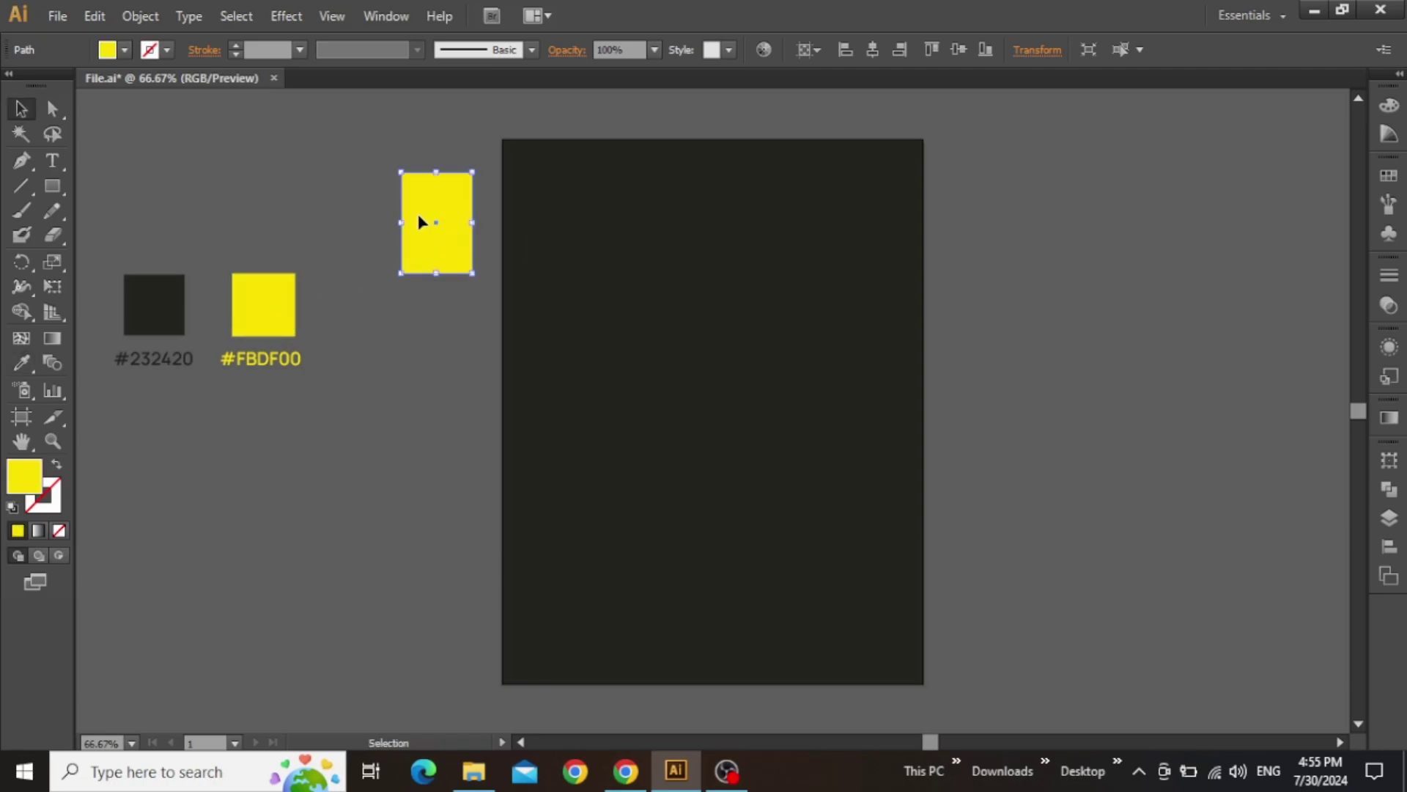
left_click_drag(420, 222, 576, 238)
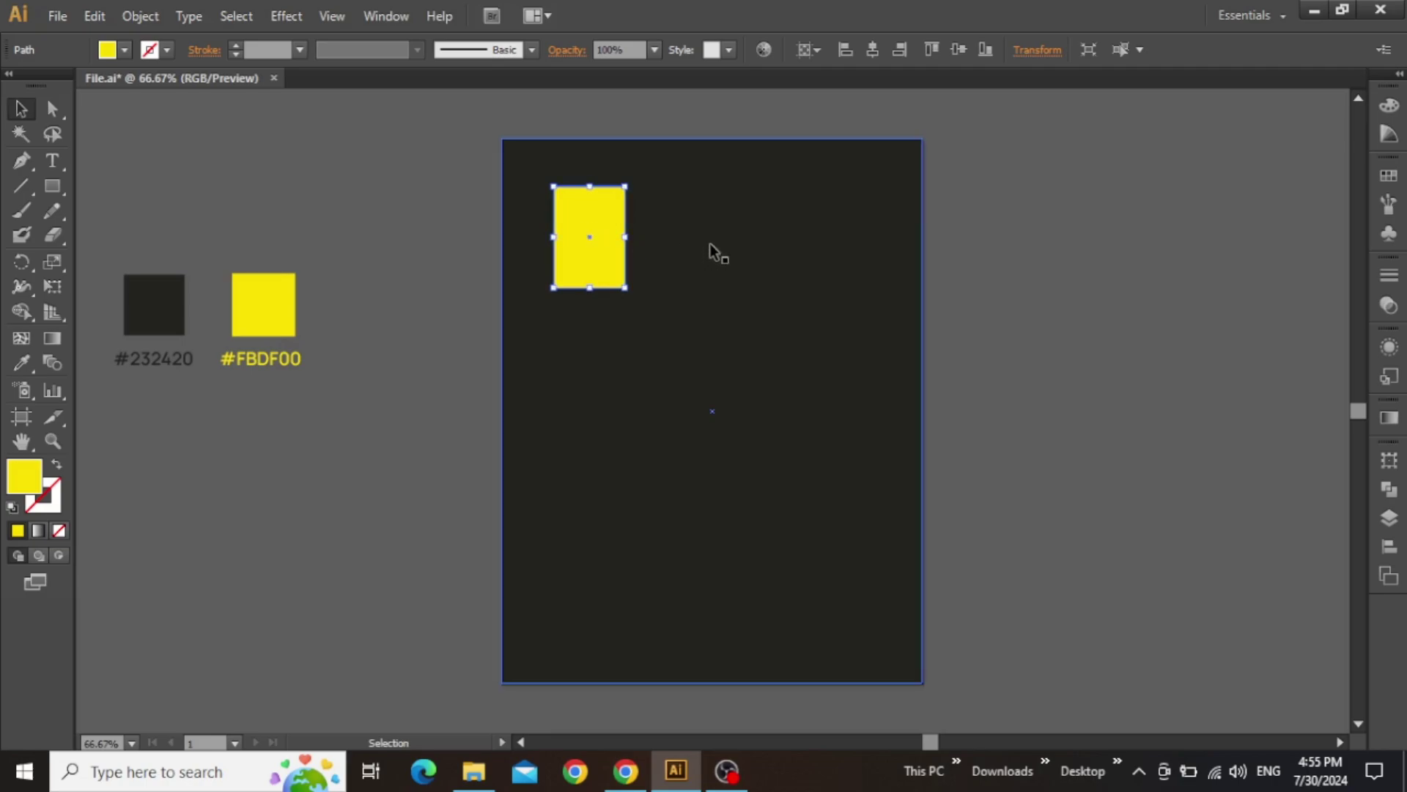
left_click(465, 243)
Split the yellow rectangle into a grid of 3 rows and 3 columns with 0 px gutters.
scroll(467, 235, "up", 3)
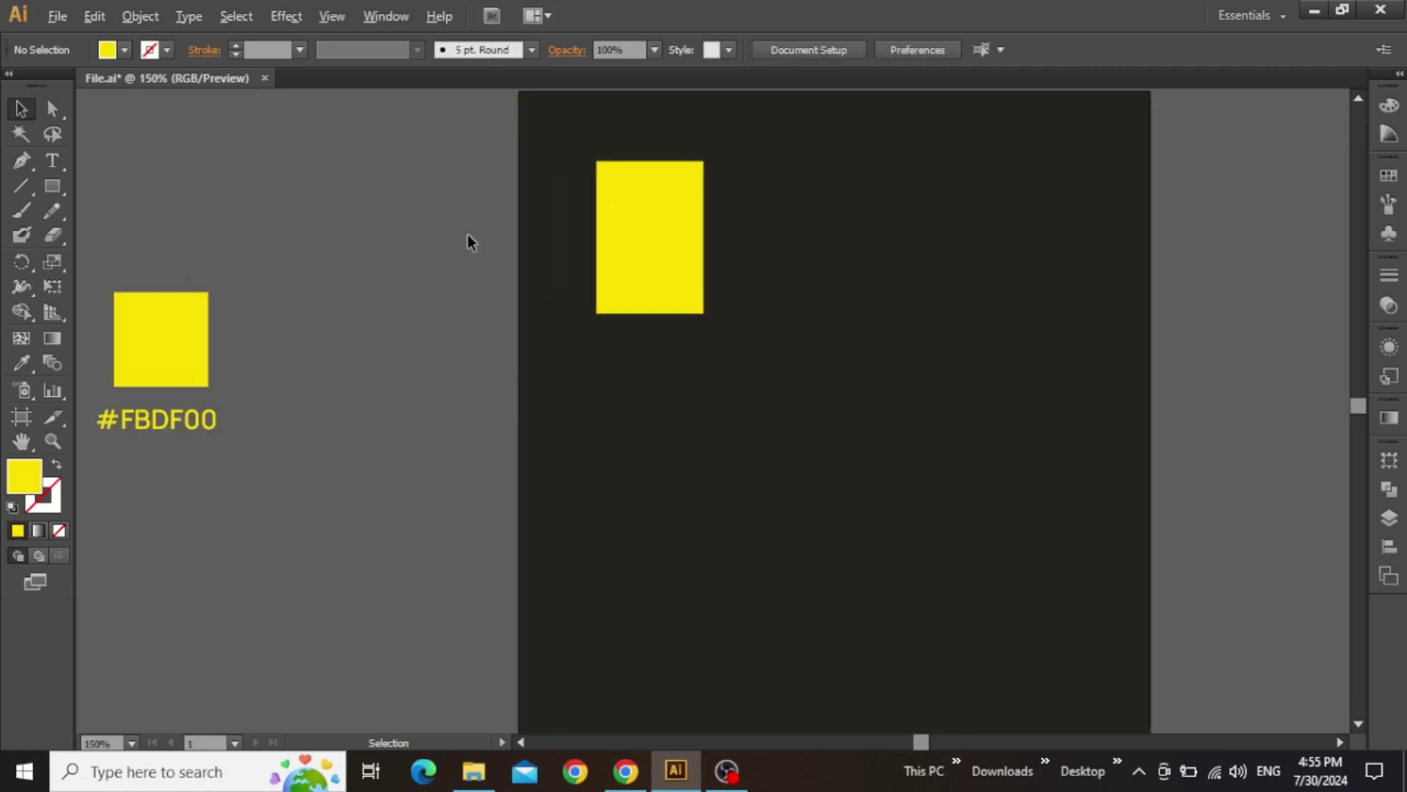
left_click_drag(495, 252, 301, 437)
left_click(643, 436)
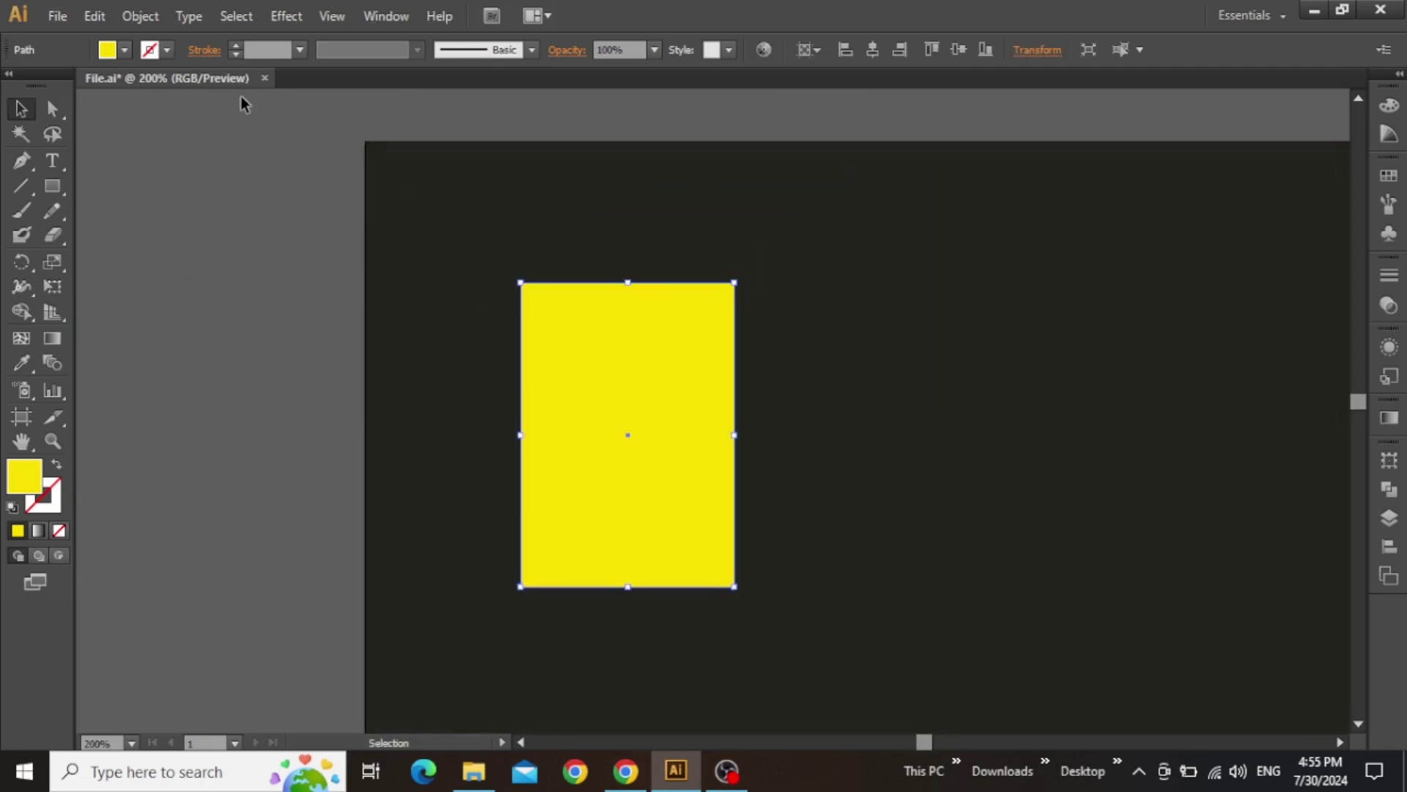
left_click(145, 16)
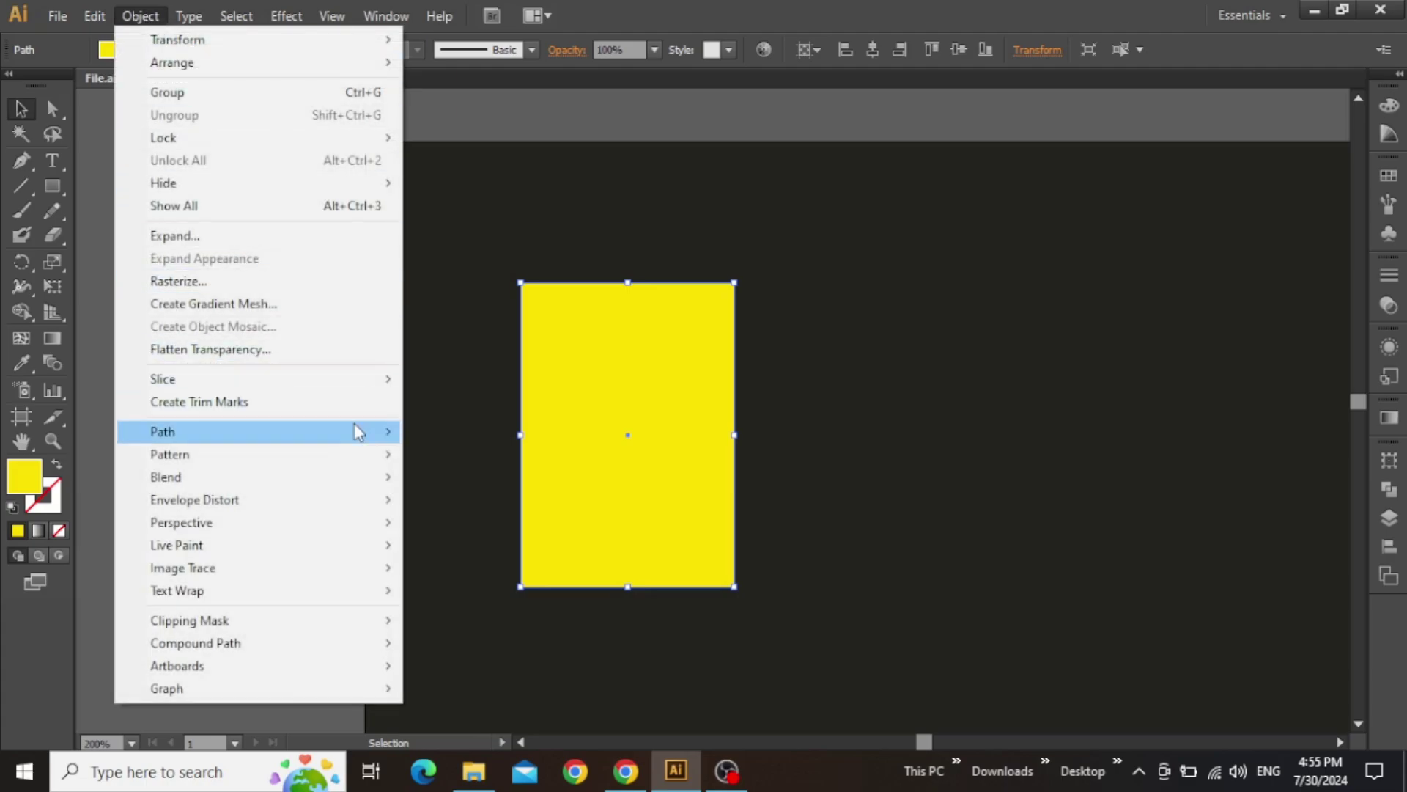
mouse_move(392, 436)
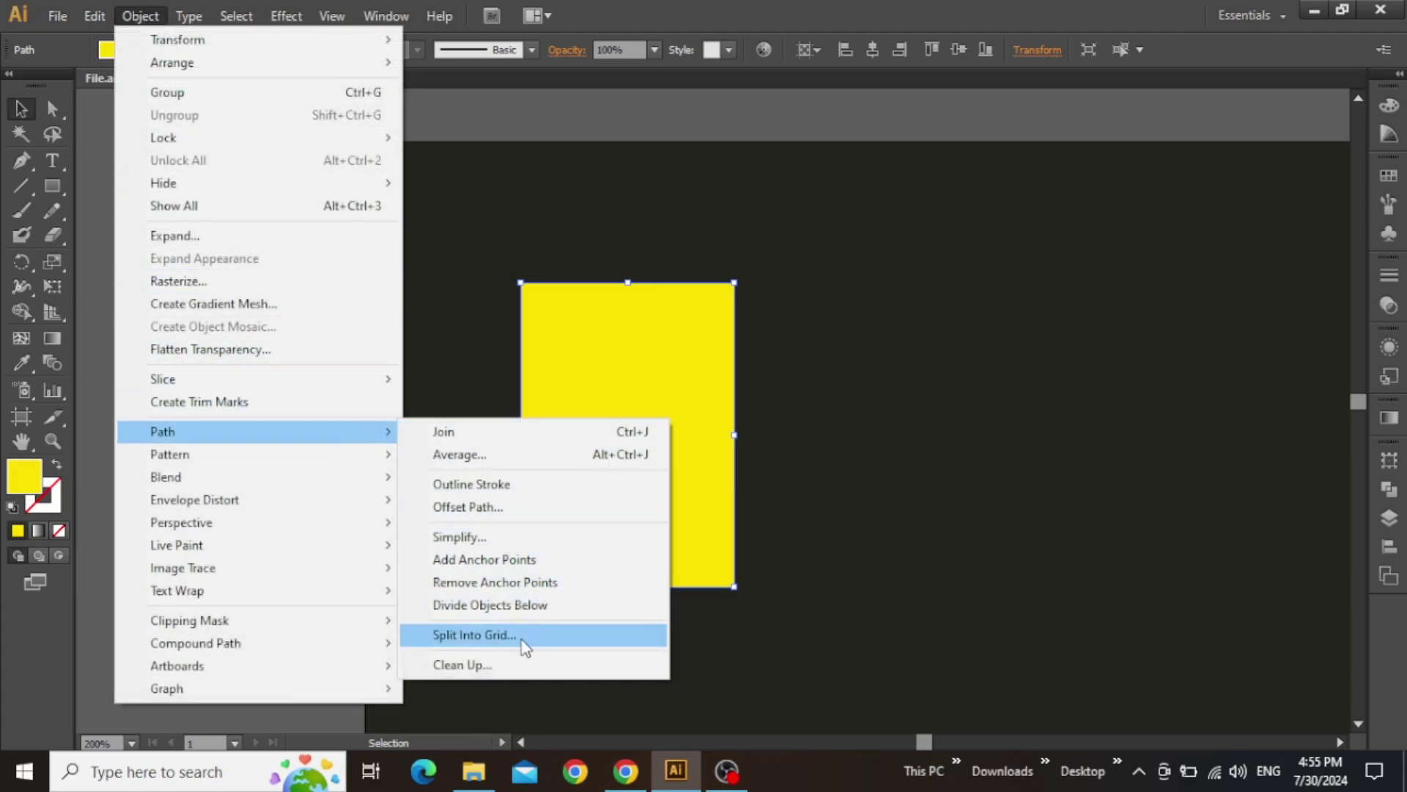
left_click(546, 639)
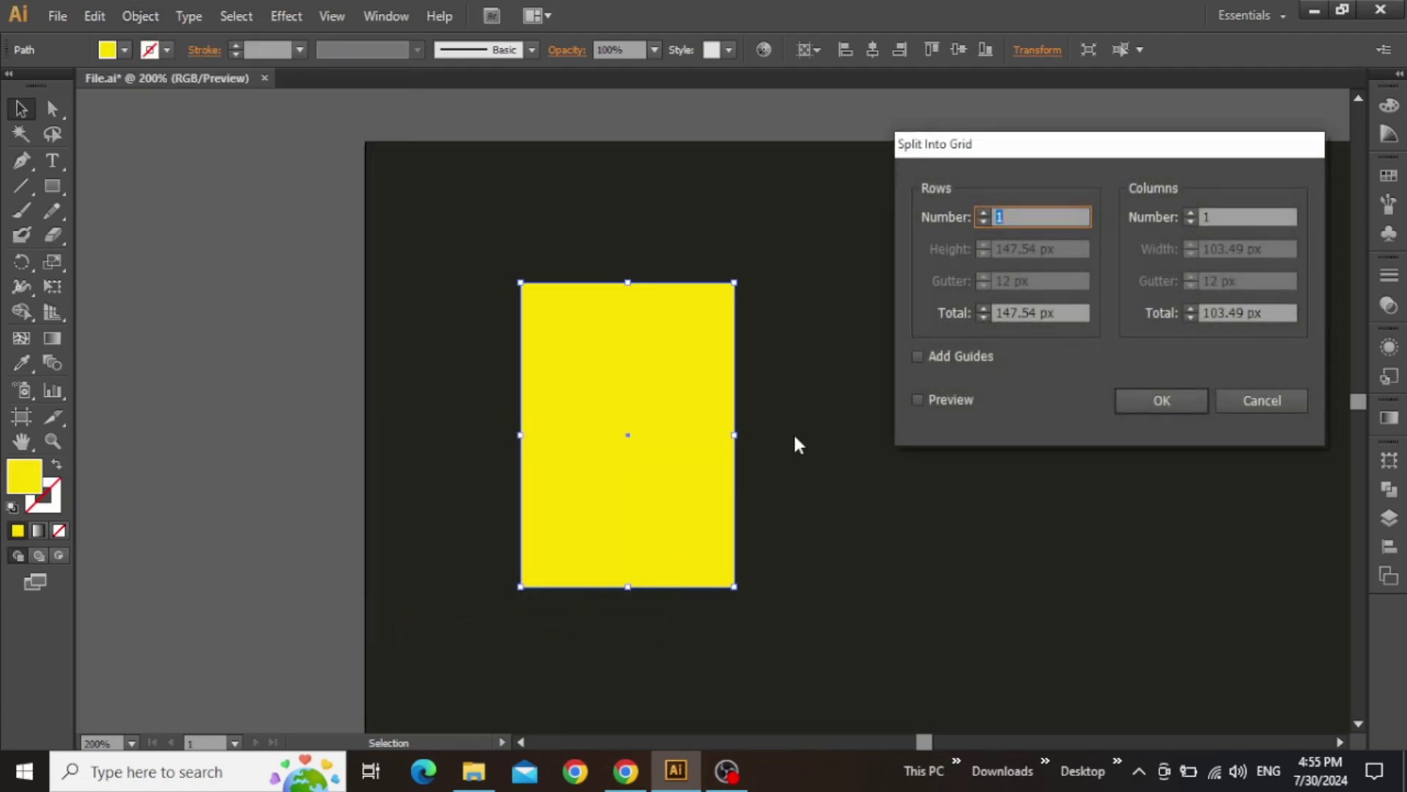
left_click(961, 401)
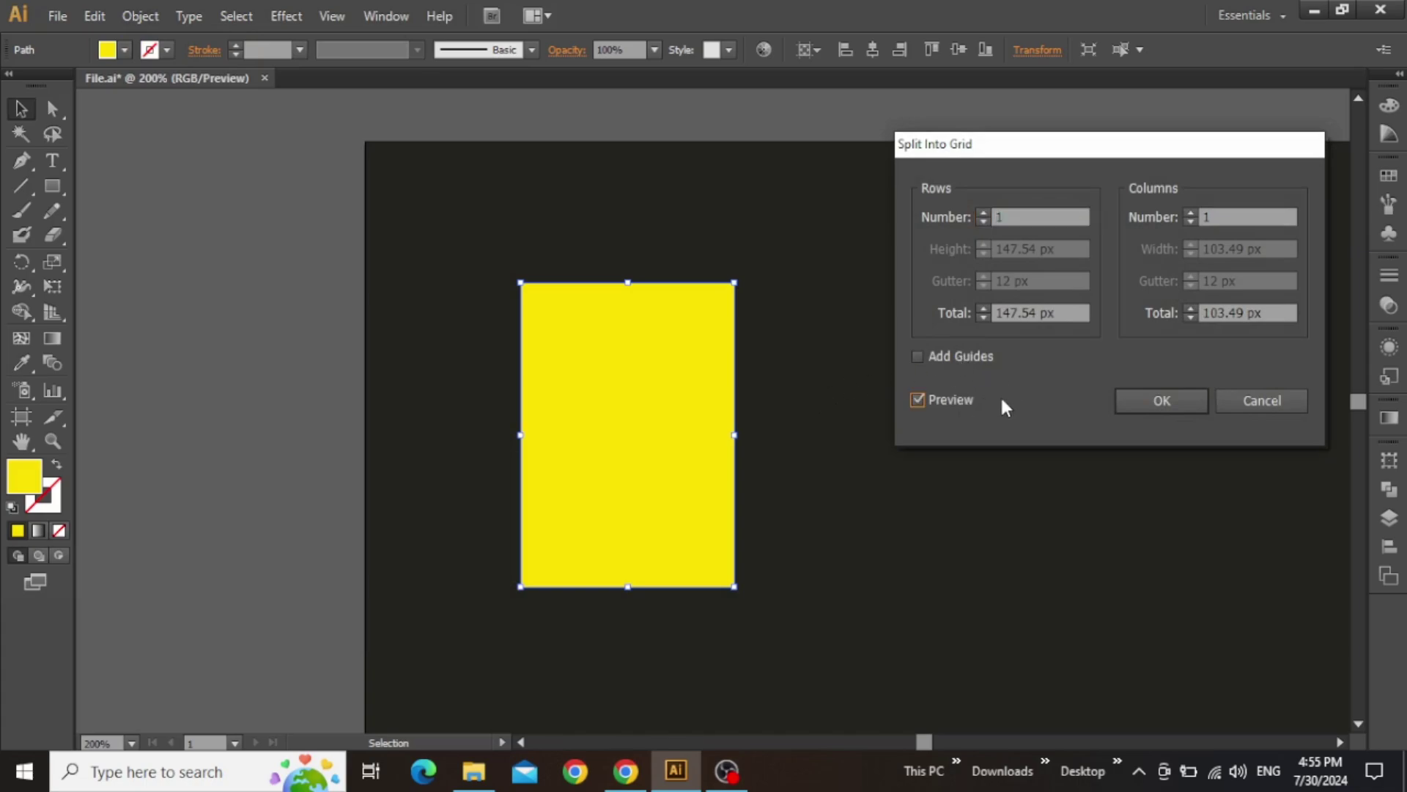
left_click(982, 214)
left_click(983, 213)
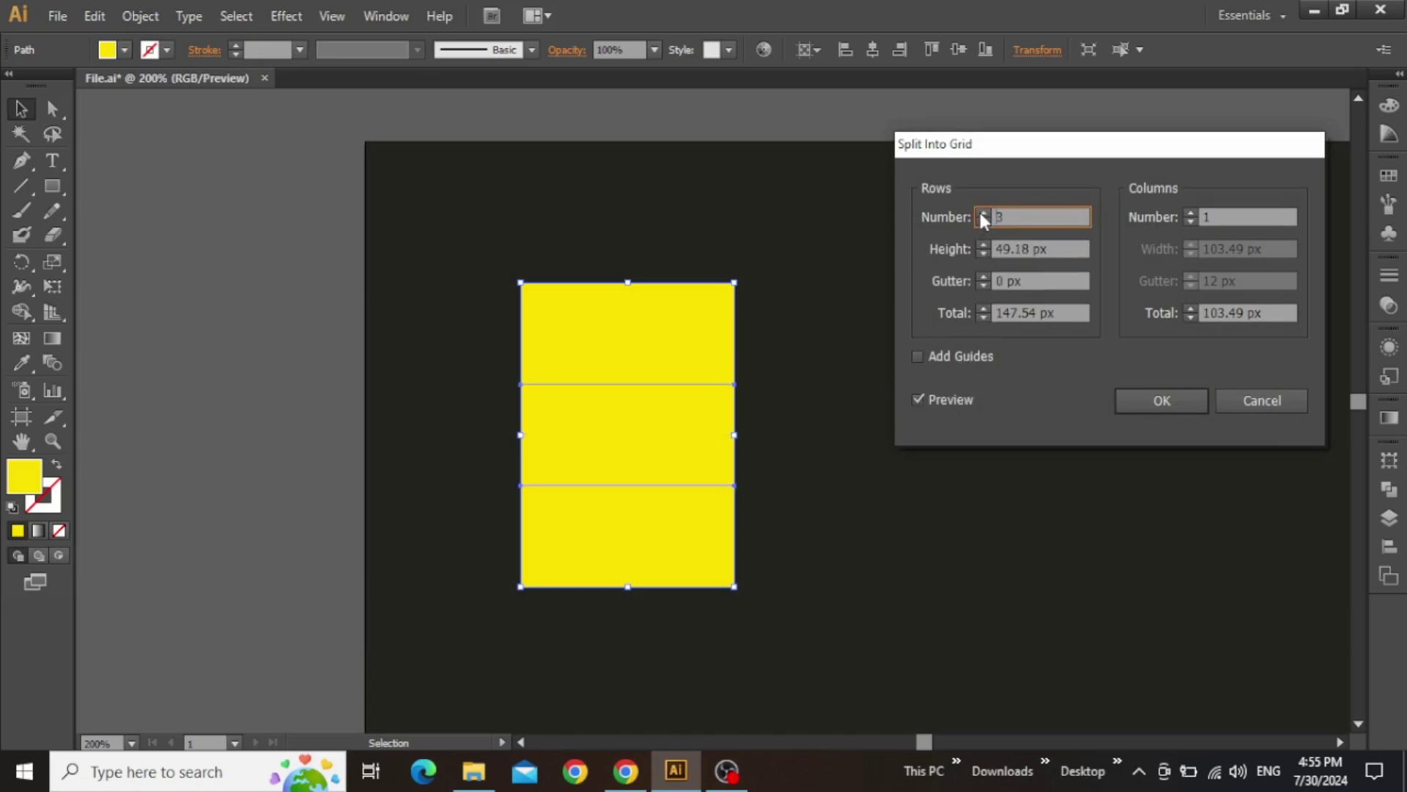
double_click(1189, 213)
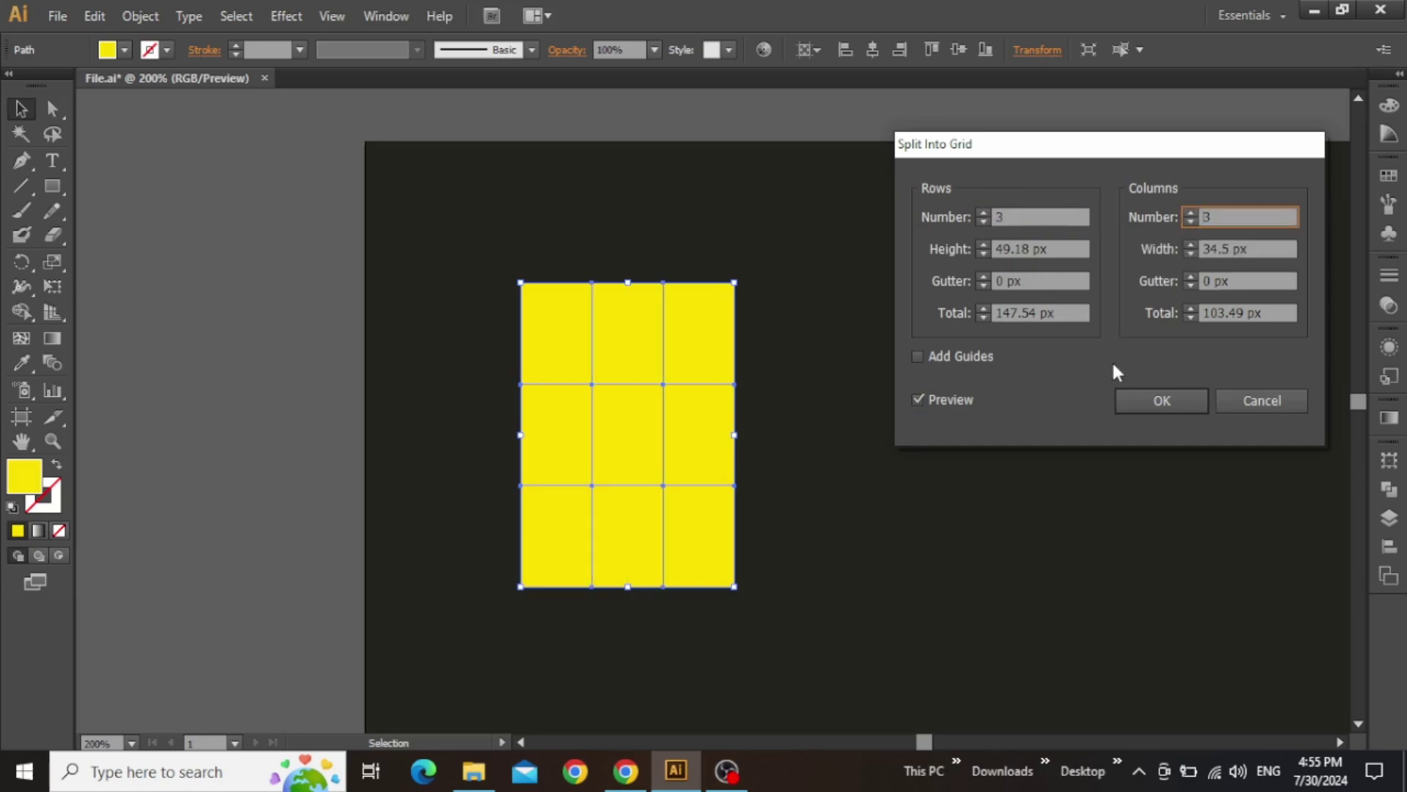
left_click(1132, 399)
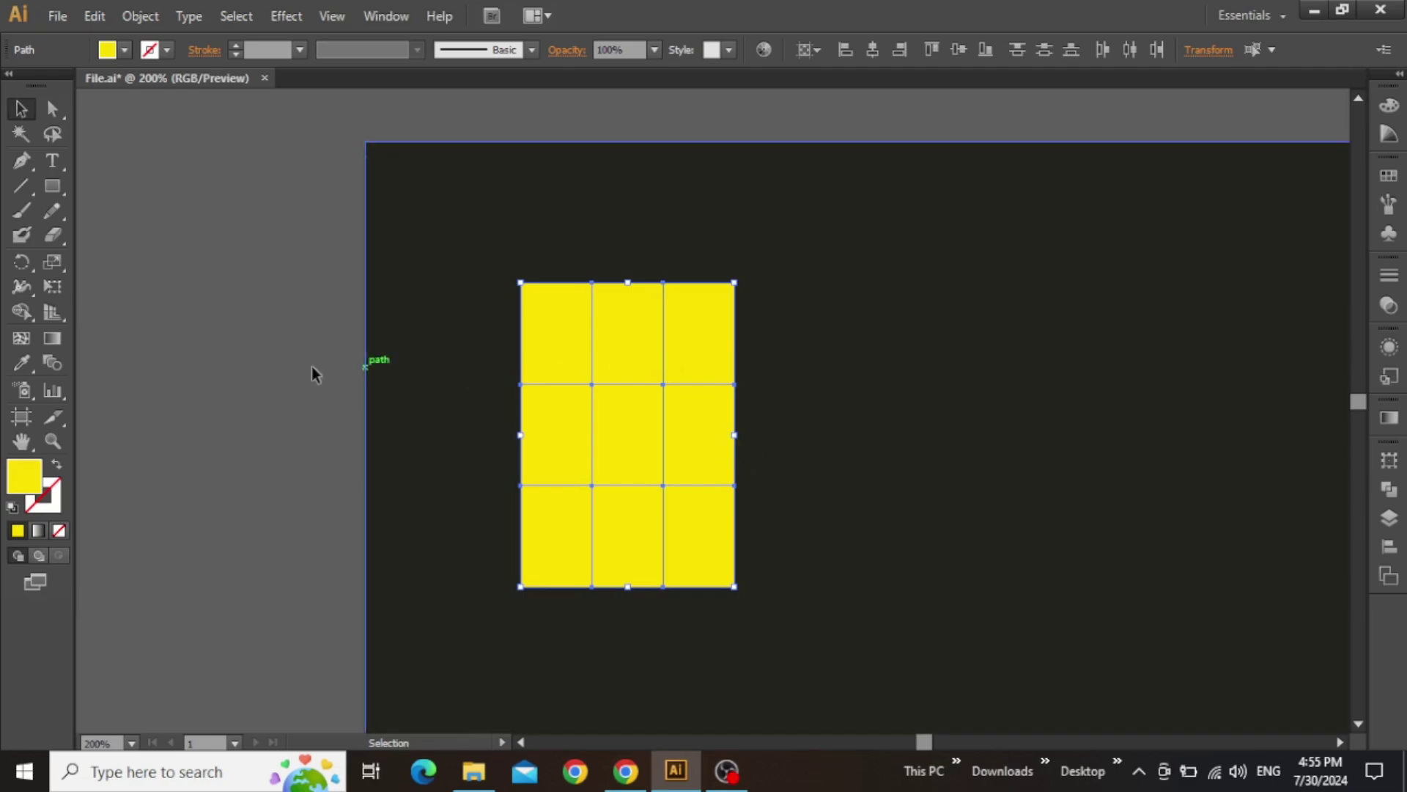
Give the selected grid cells a grey #868783 stroke.
left_click(62, 510)
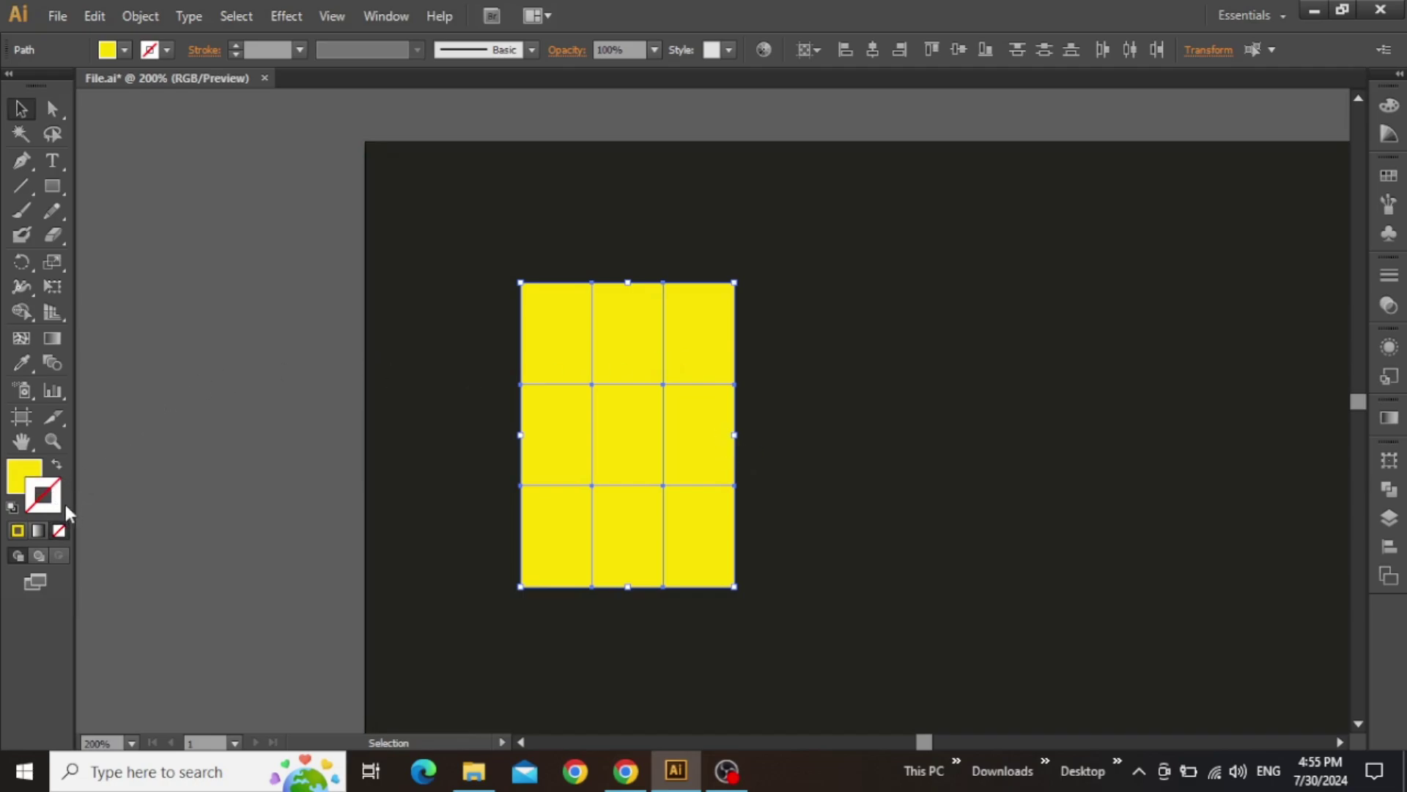
double_click(59, 506)
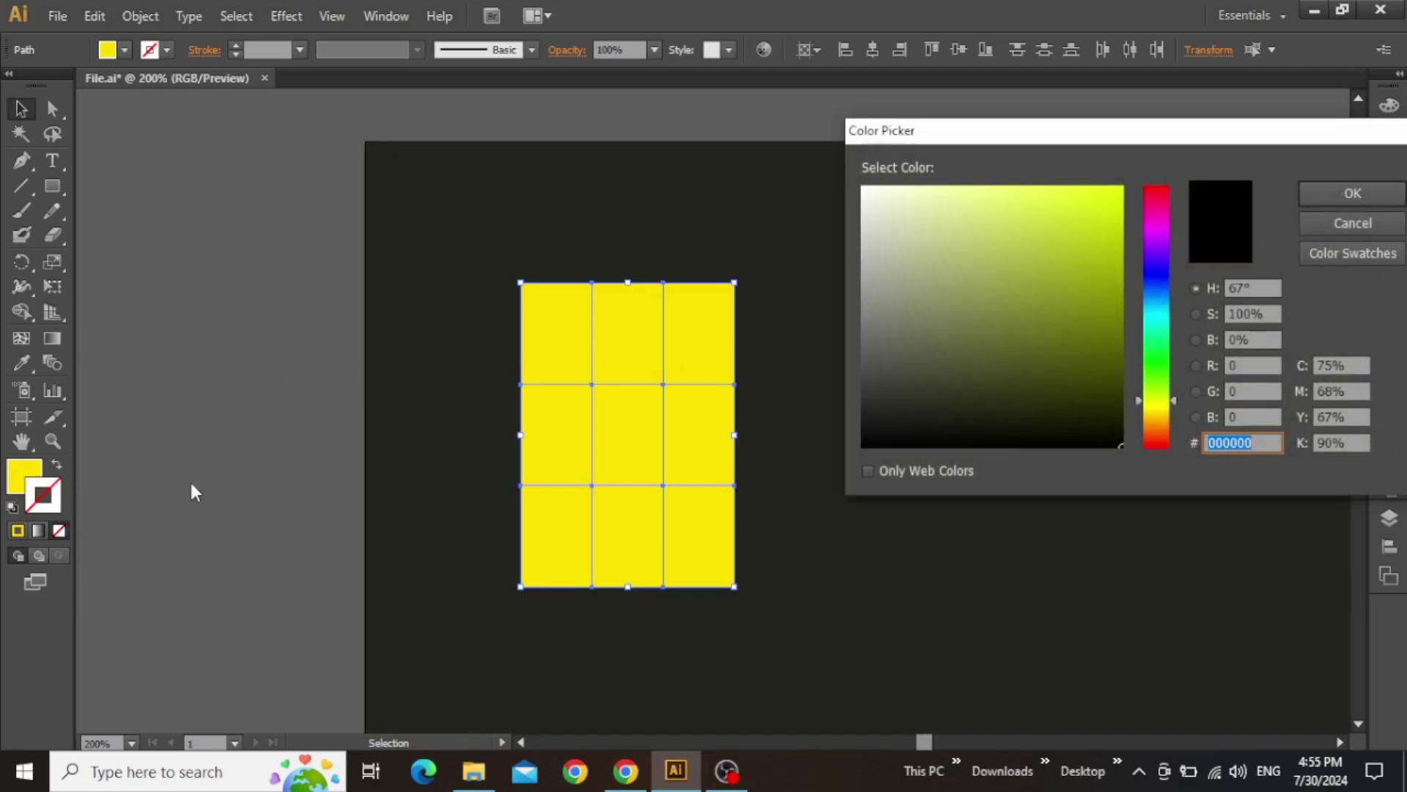
left_click_drag(872, 360, 868, 308)
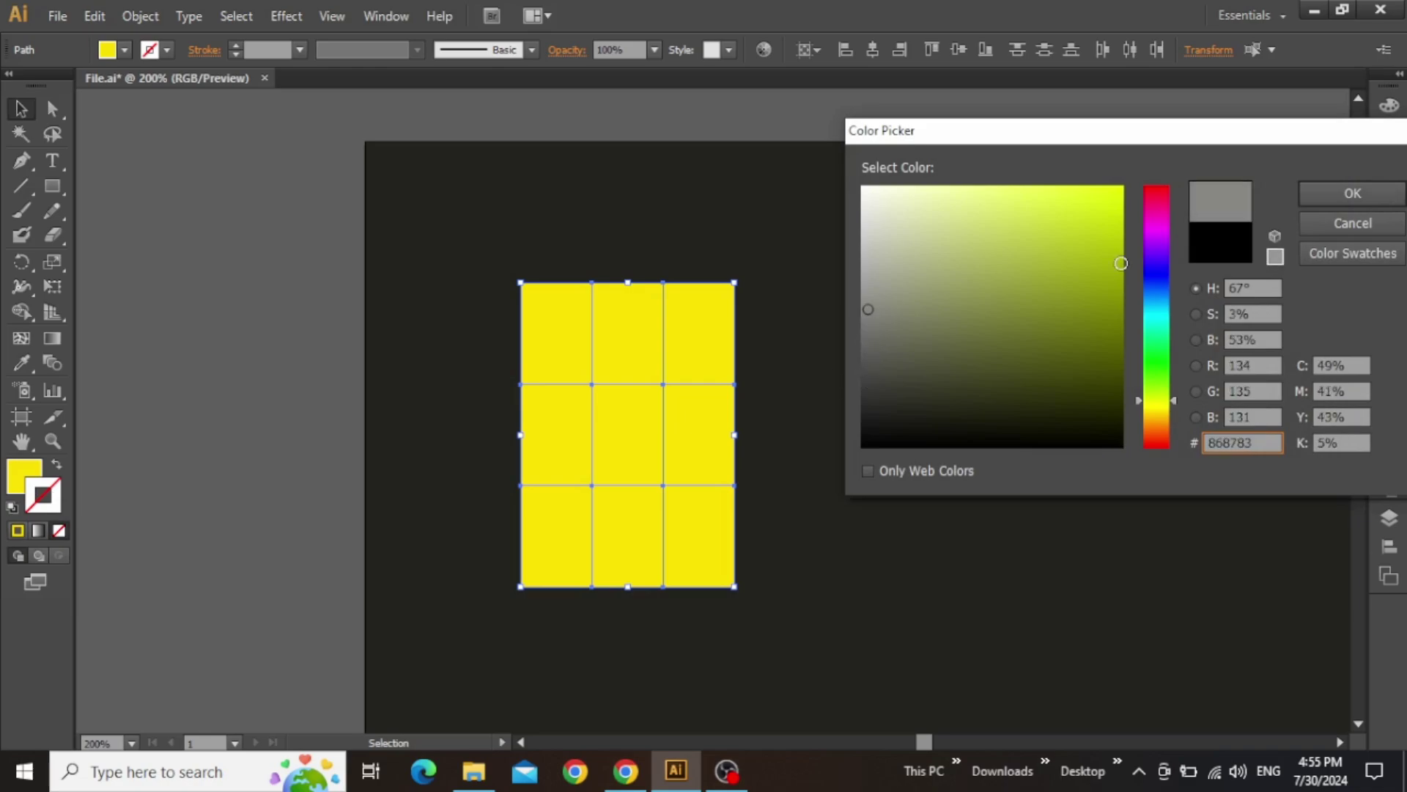
left_click(1322, 196)
key("x")
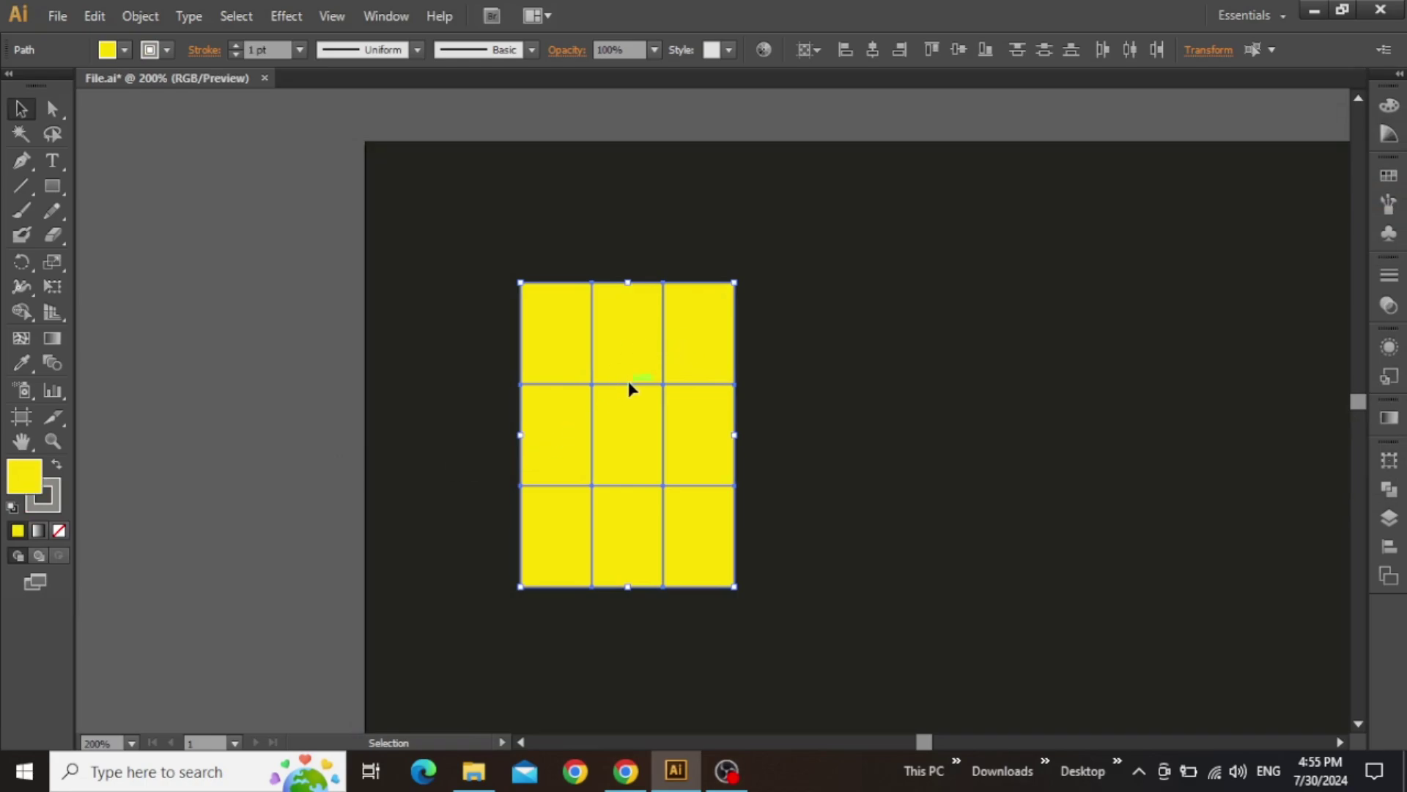
Group the nine grid cells, test the group by moving it sideways, and undo the move.
key("a")
key("v")
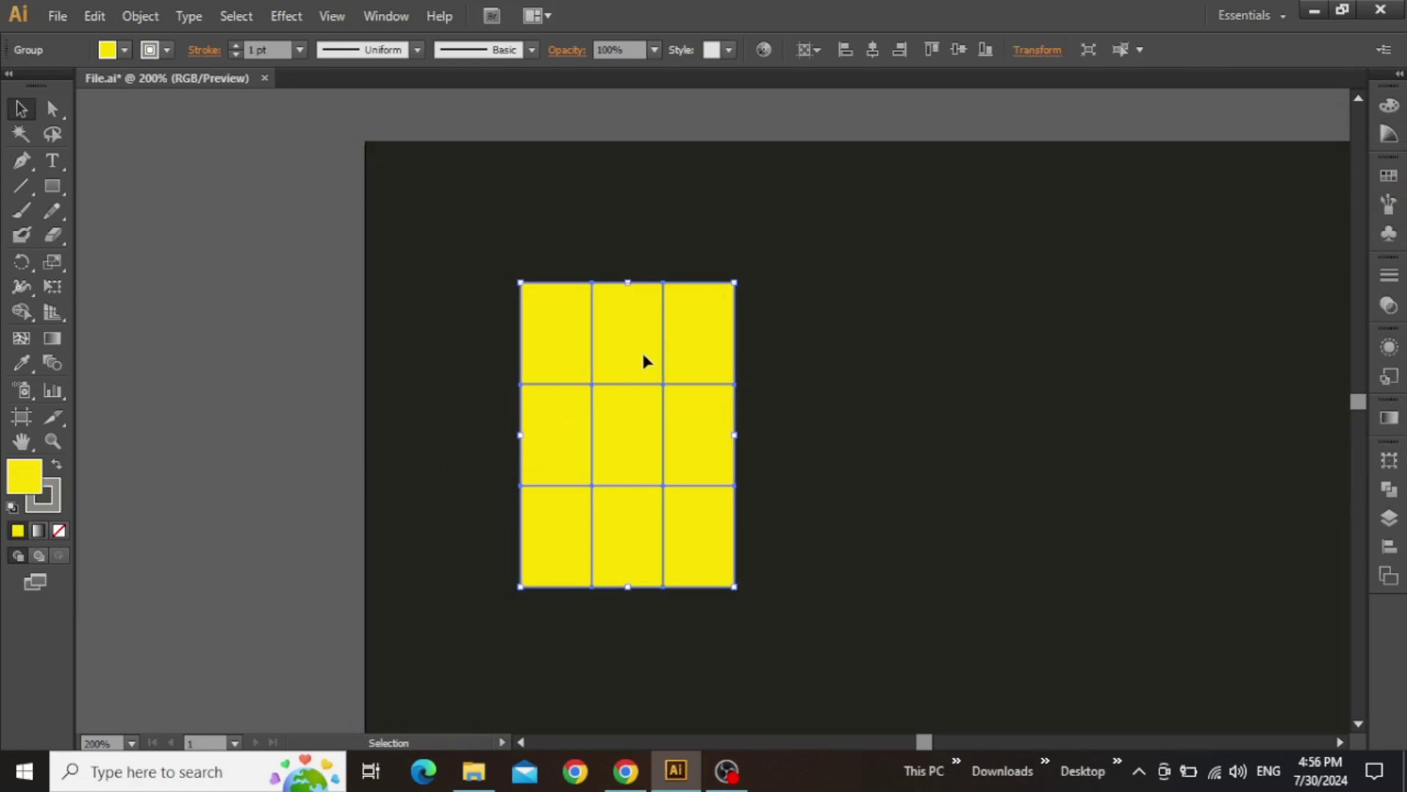
left_click_drag(637, 354, 873, 349)
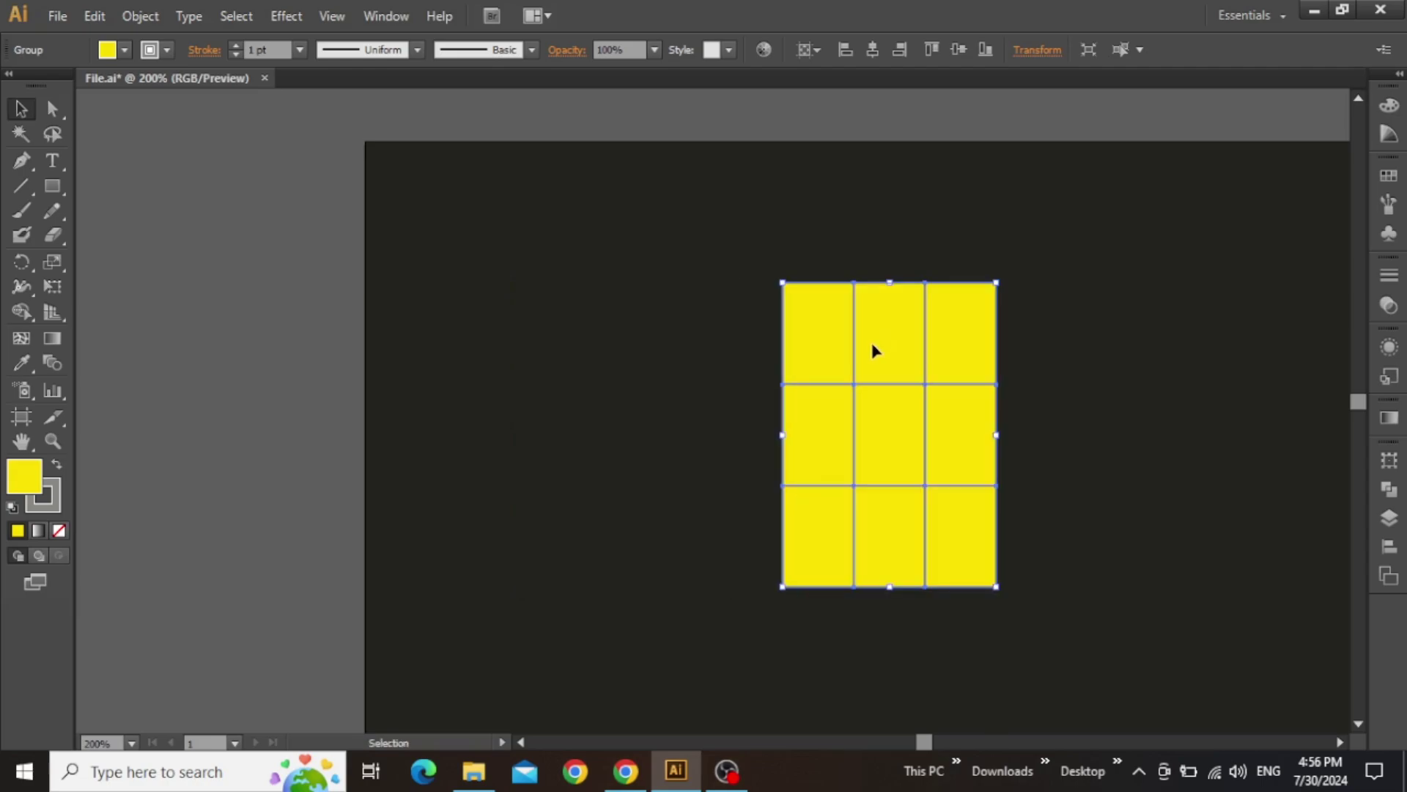
key("ctrl+z")
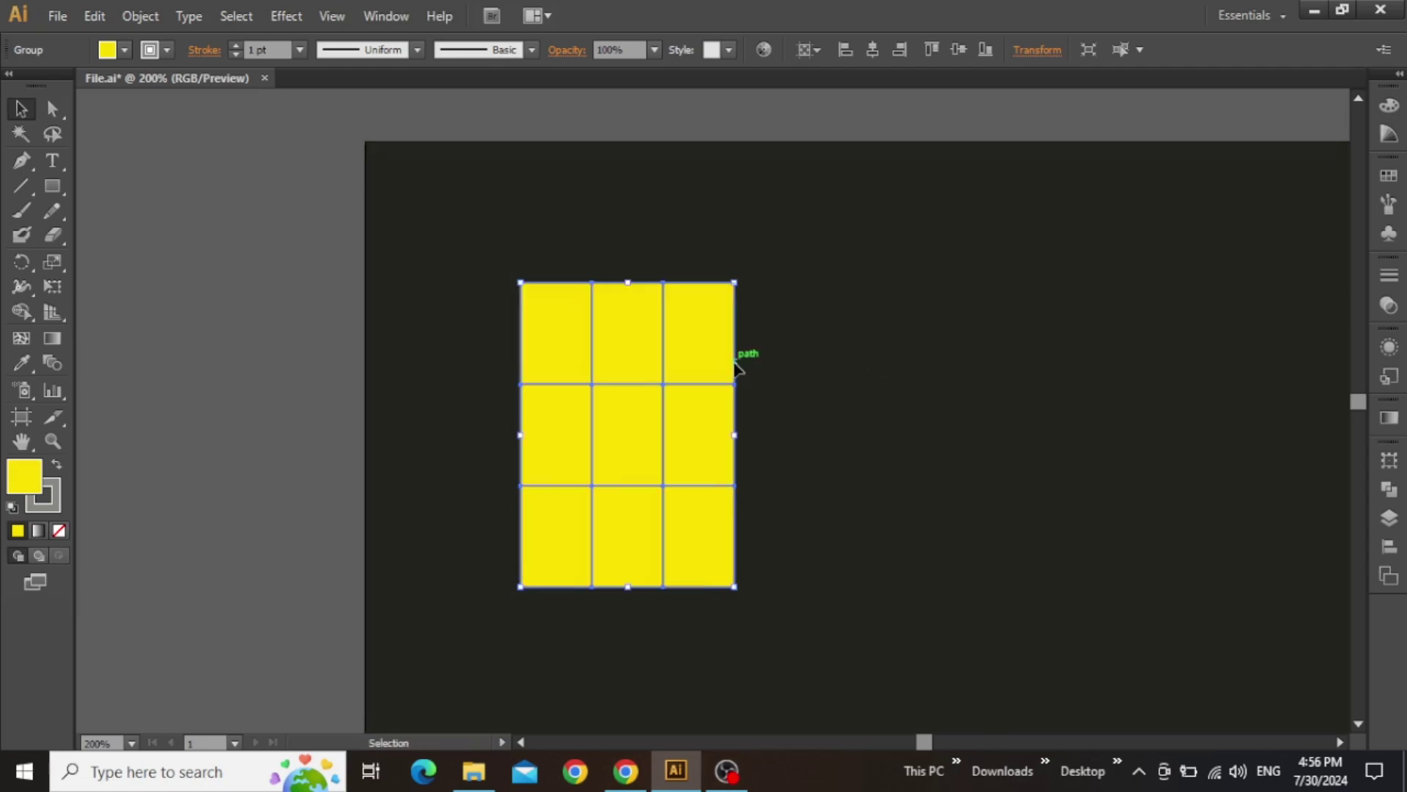
Skew the grid group vertically with Free Transform so its right edge sits slightly lower than its left edge.
left_click(58, 291)
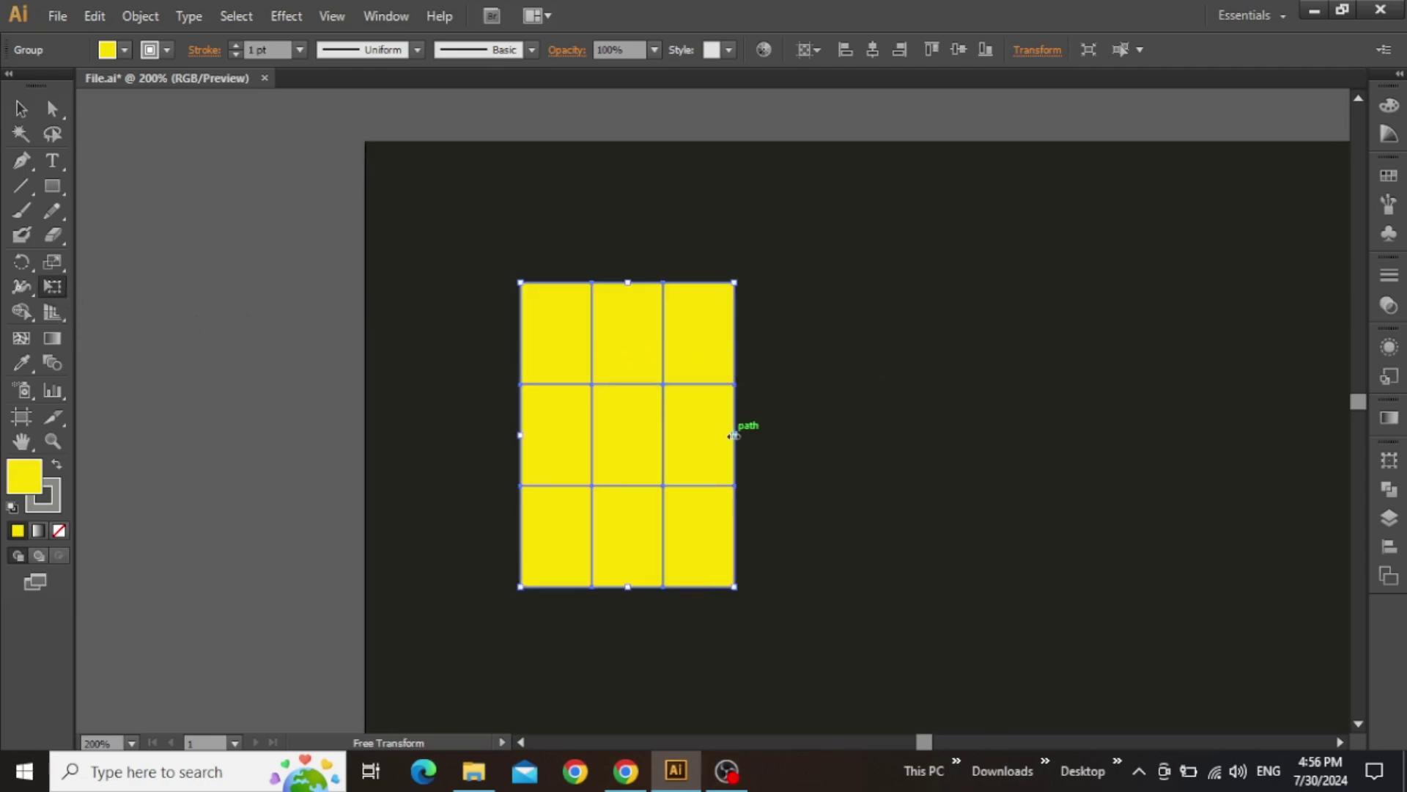
left_click_drag(736, 435, 745, 464)
key("v")
left_click(870, 414)
Scale the skewed grid down to roughly four-fifths of its size and shift it slightly right and down.
key("ctrl+0")
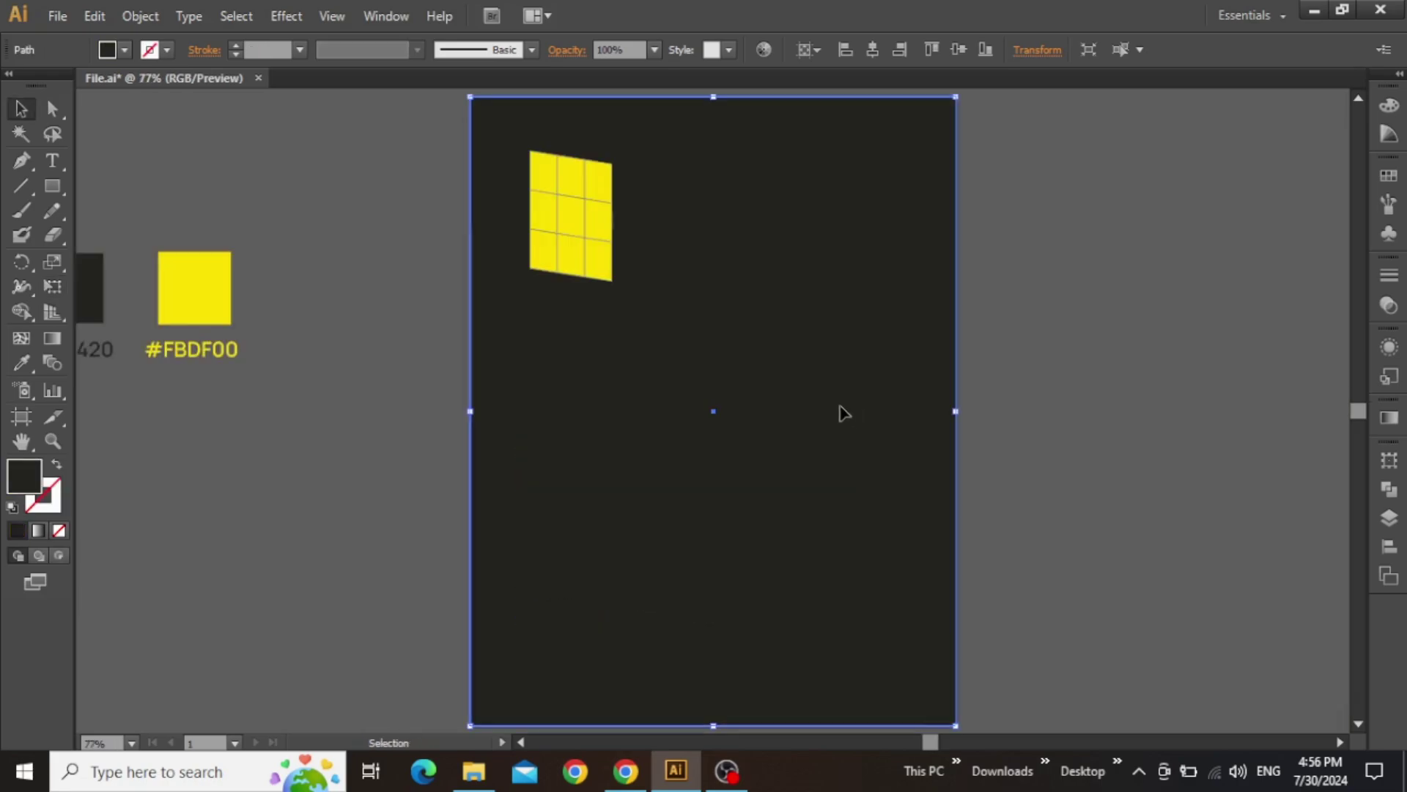
key("ctrl+minus")
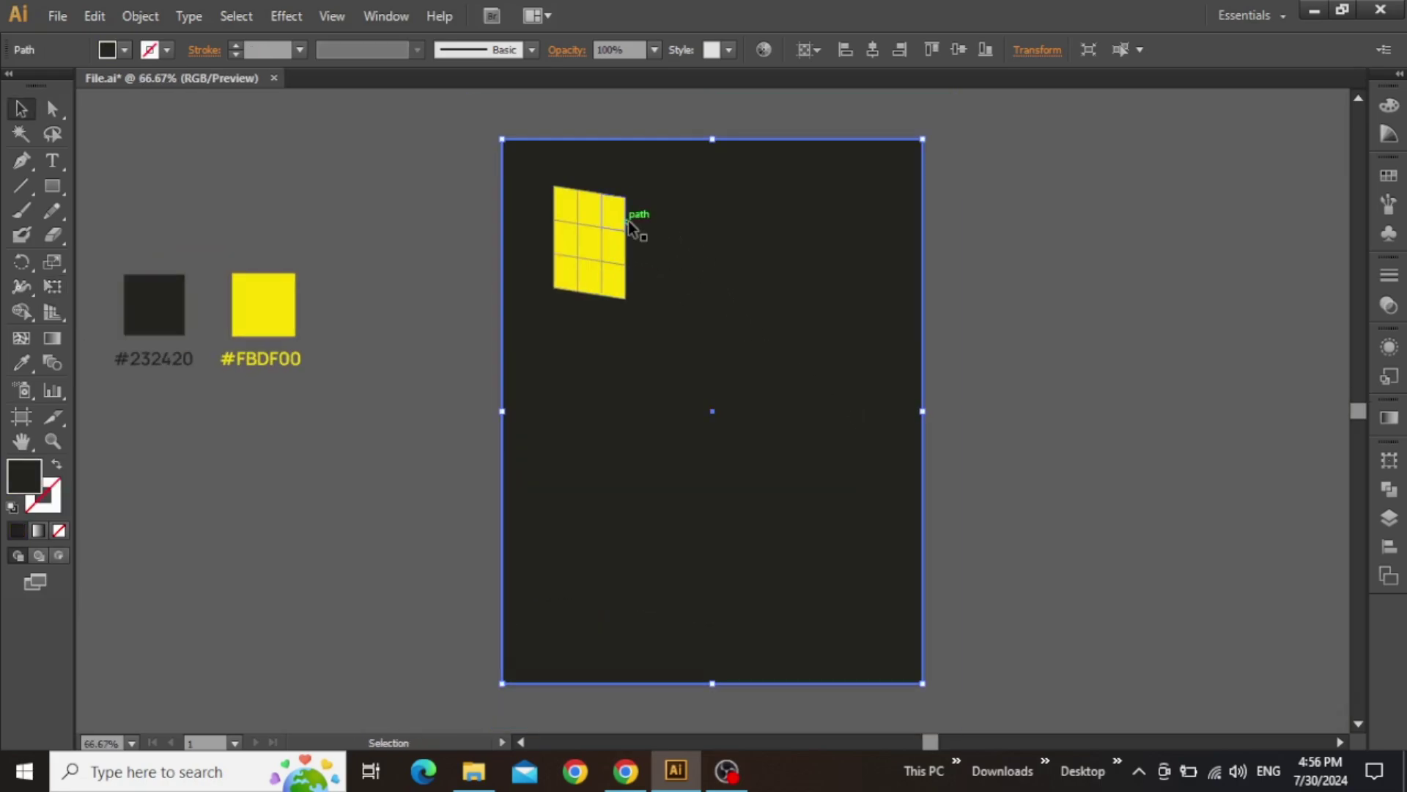
left_click(587, 213)
scroll(586, 211, "up", 2)
scroll(593, 218, "up", 2)
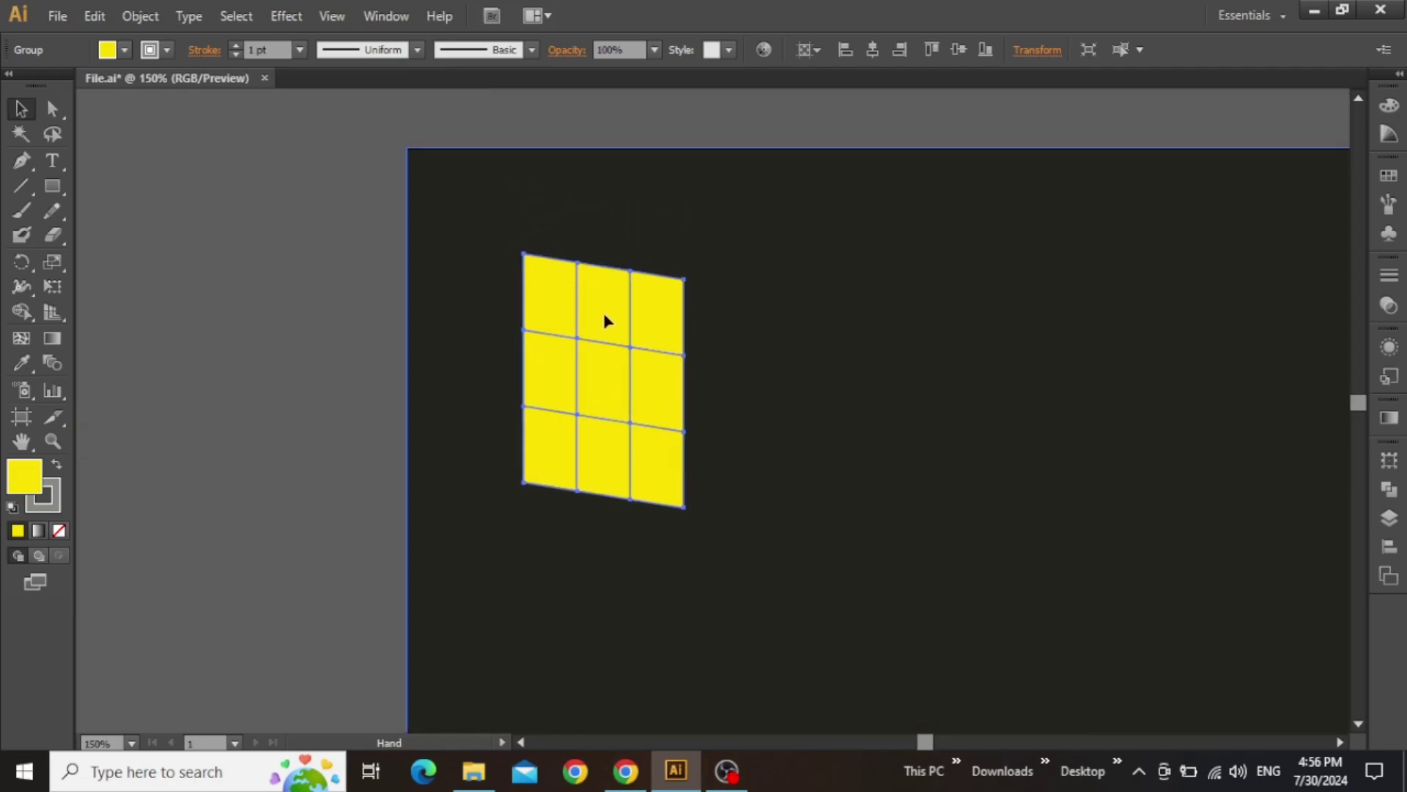
left_click_drag(683, 505, 651, 457)
left_click_drag(614, 363, 646, 391)
key("ctrl+0")
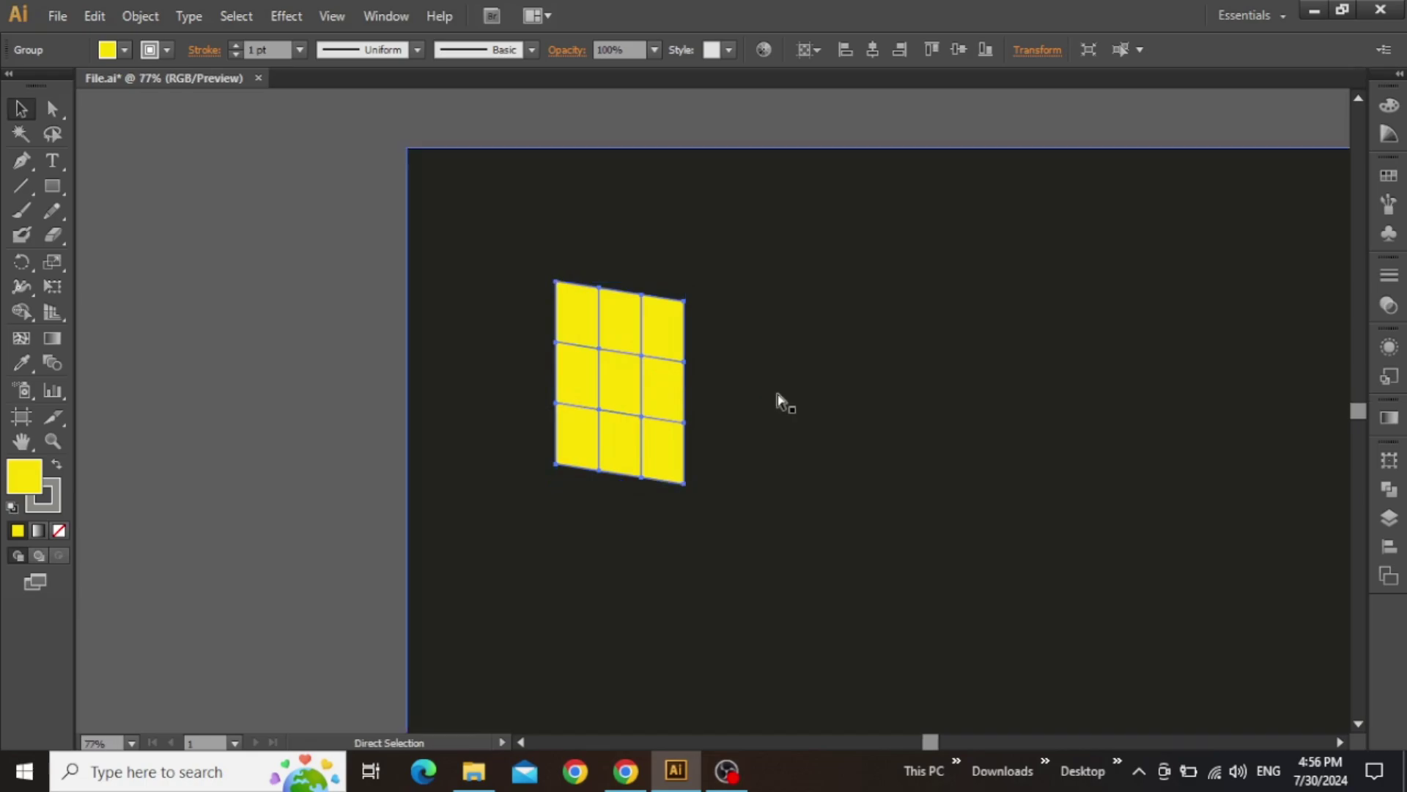
left_click(1112, 325)
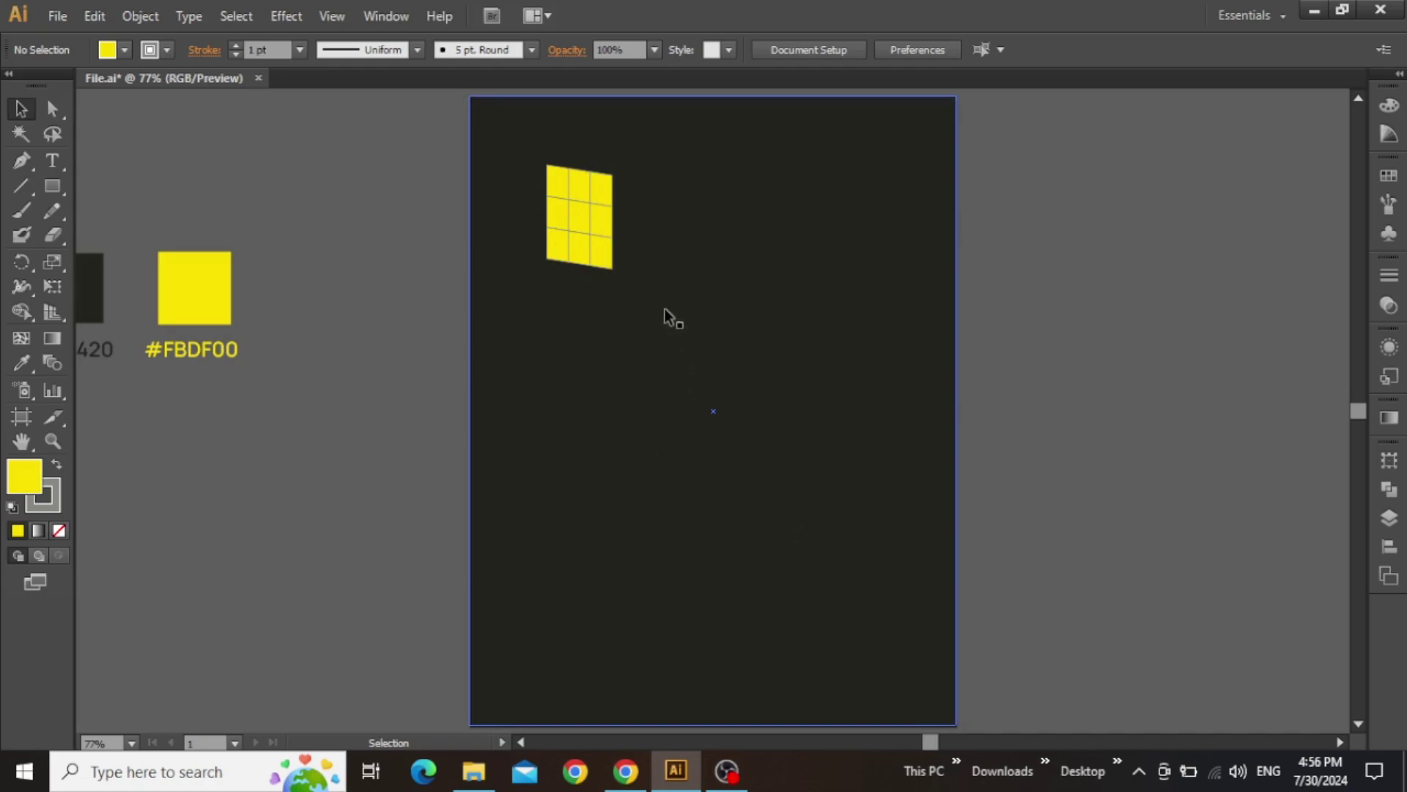
Start a Pen outline at the grid's upper-right corner, extending beyond the artboard's right edge, about 560 px down past its bottom, and back left.
scroll(609, 176, "up", 3)
left_click(707, 196)
left_click_drag(667, 172, 660, 306)
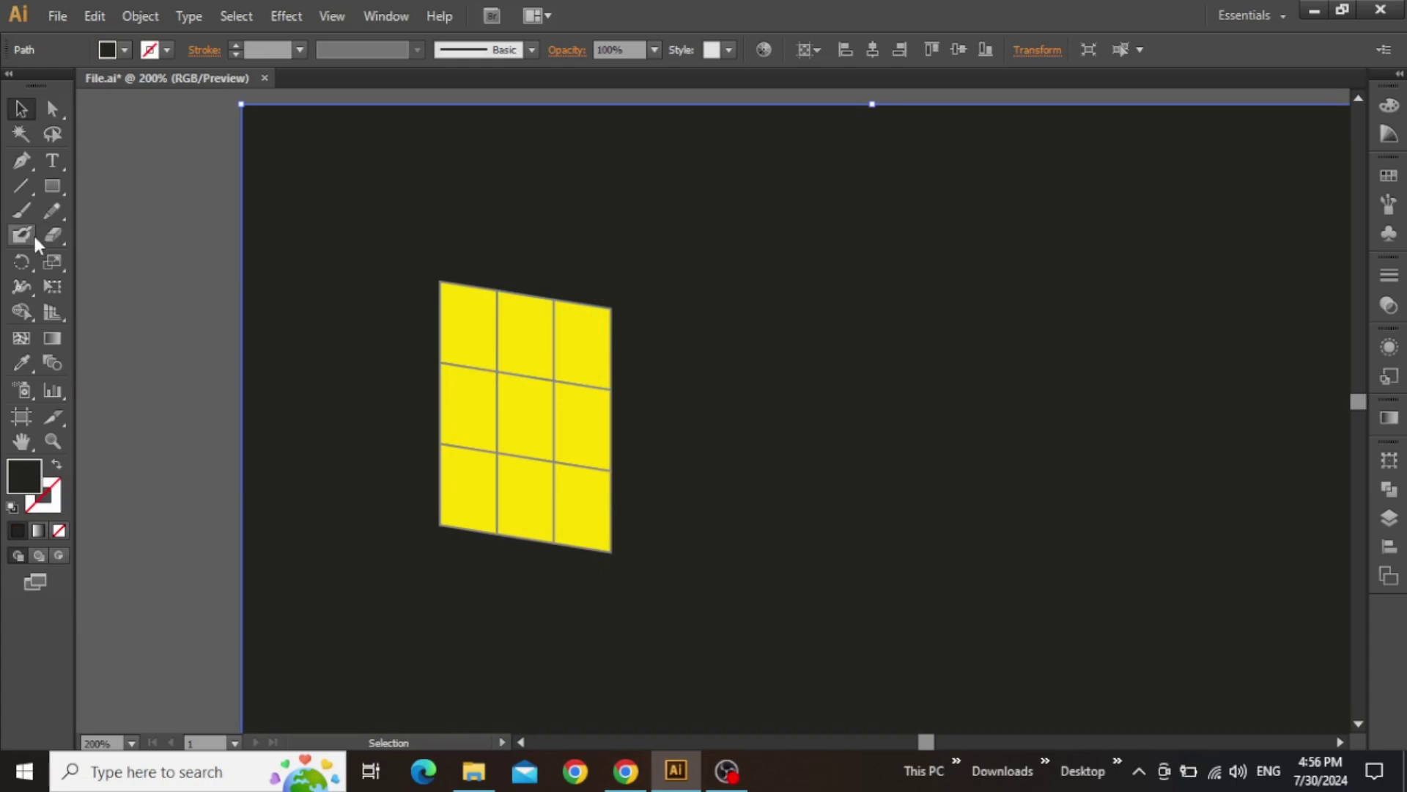
left_click(21, 160)
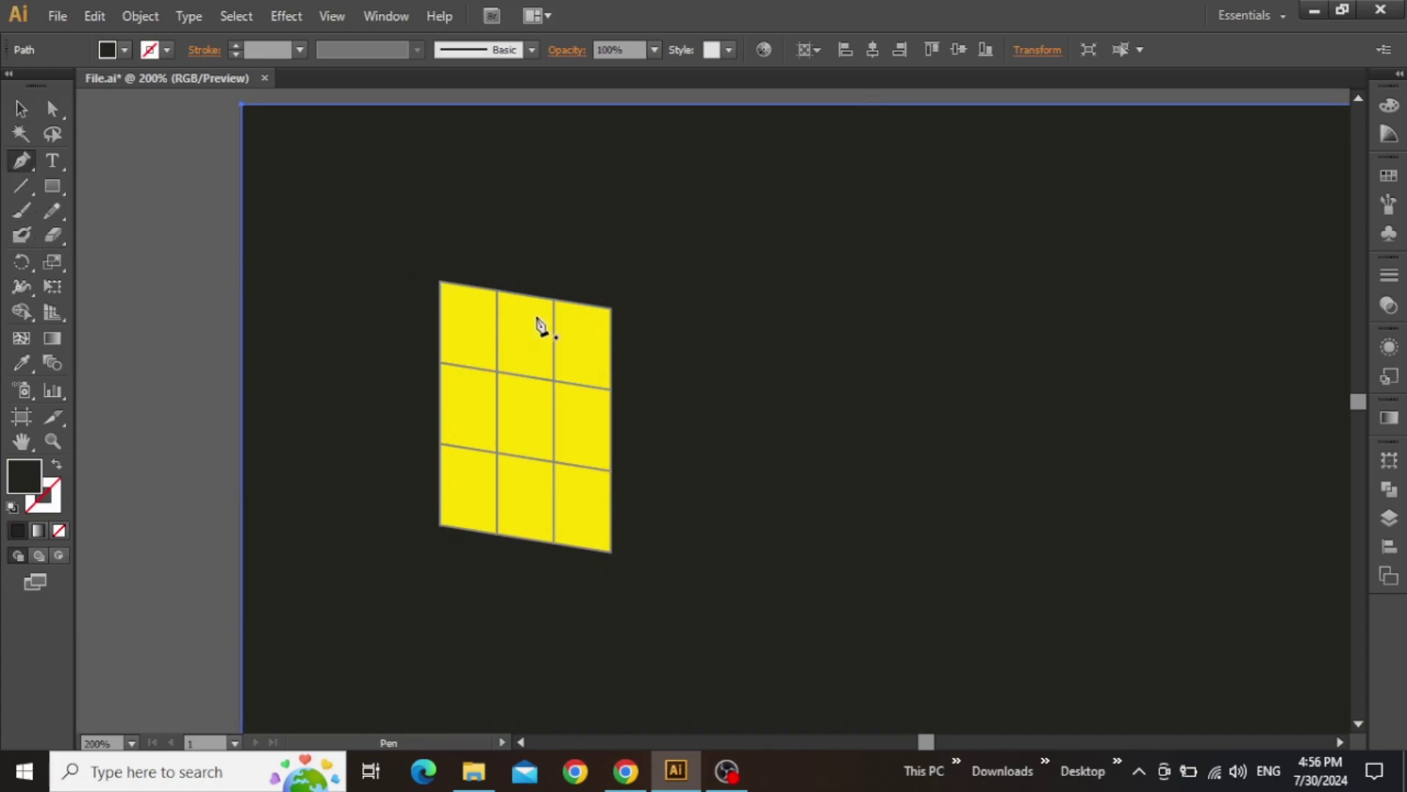
left_click(613, 315)
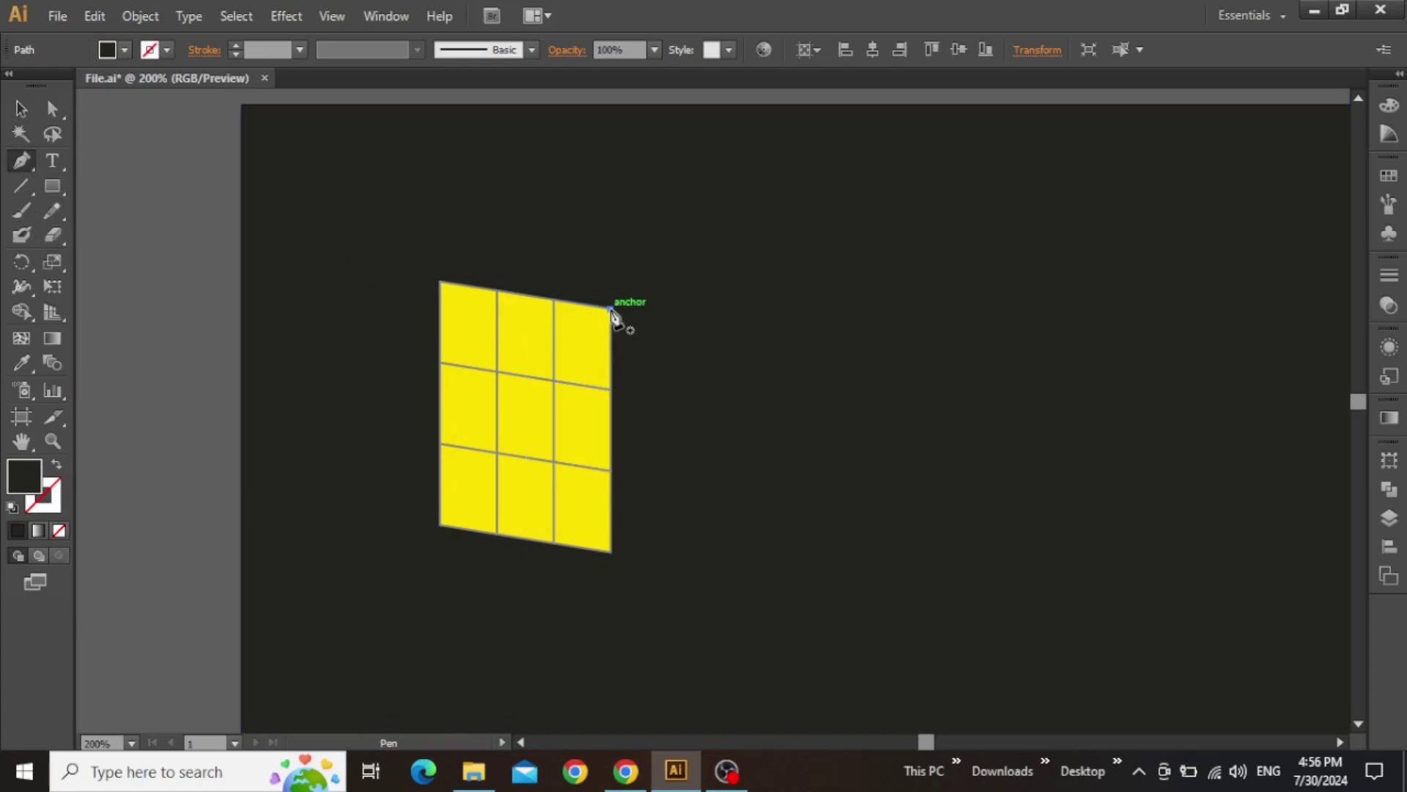
scroll(754, 336, "down", 2)
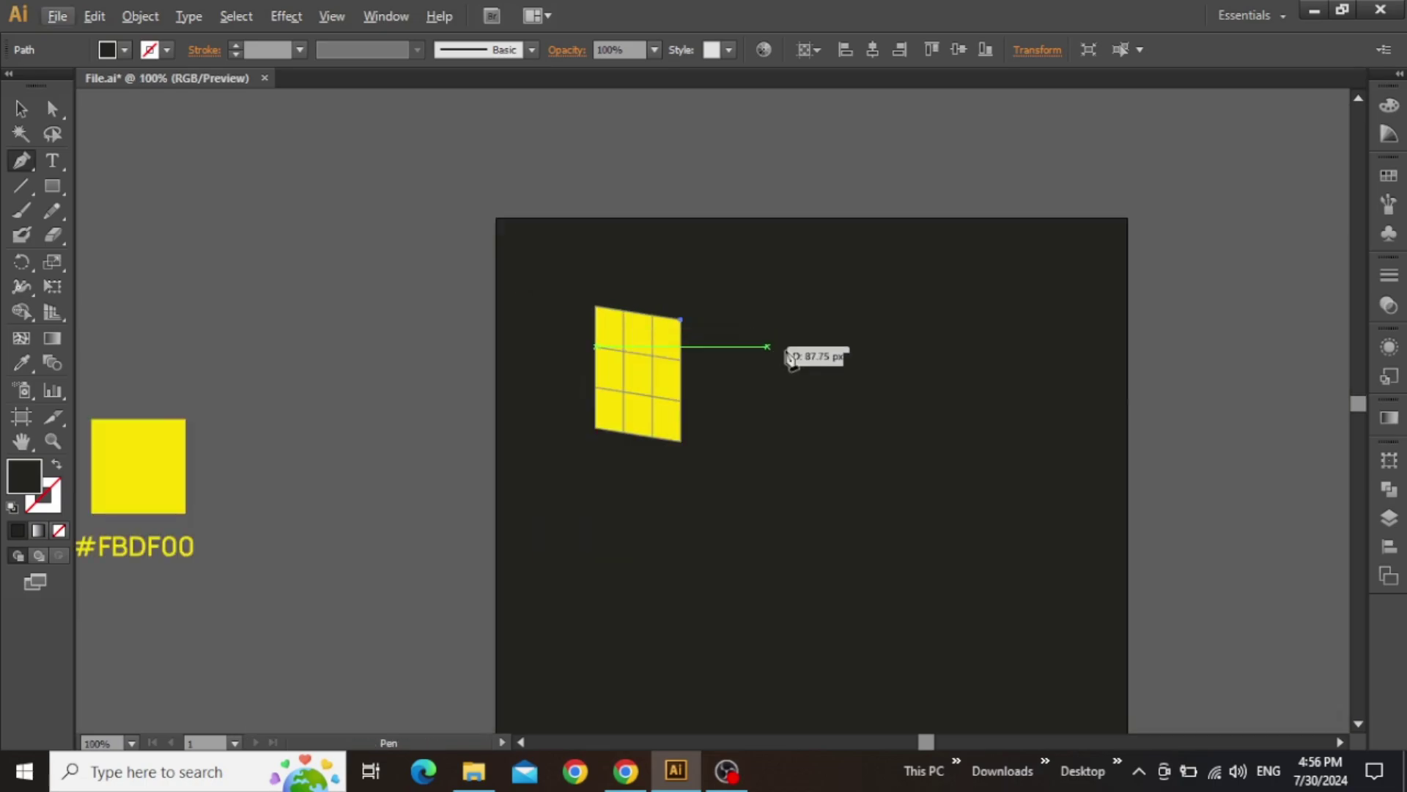
left_click_drag(868, 398, 741, 216)
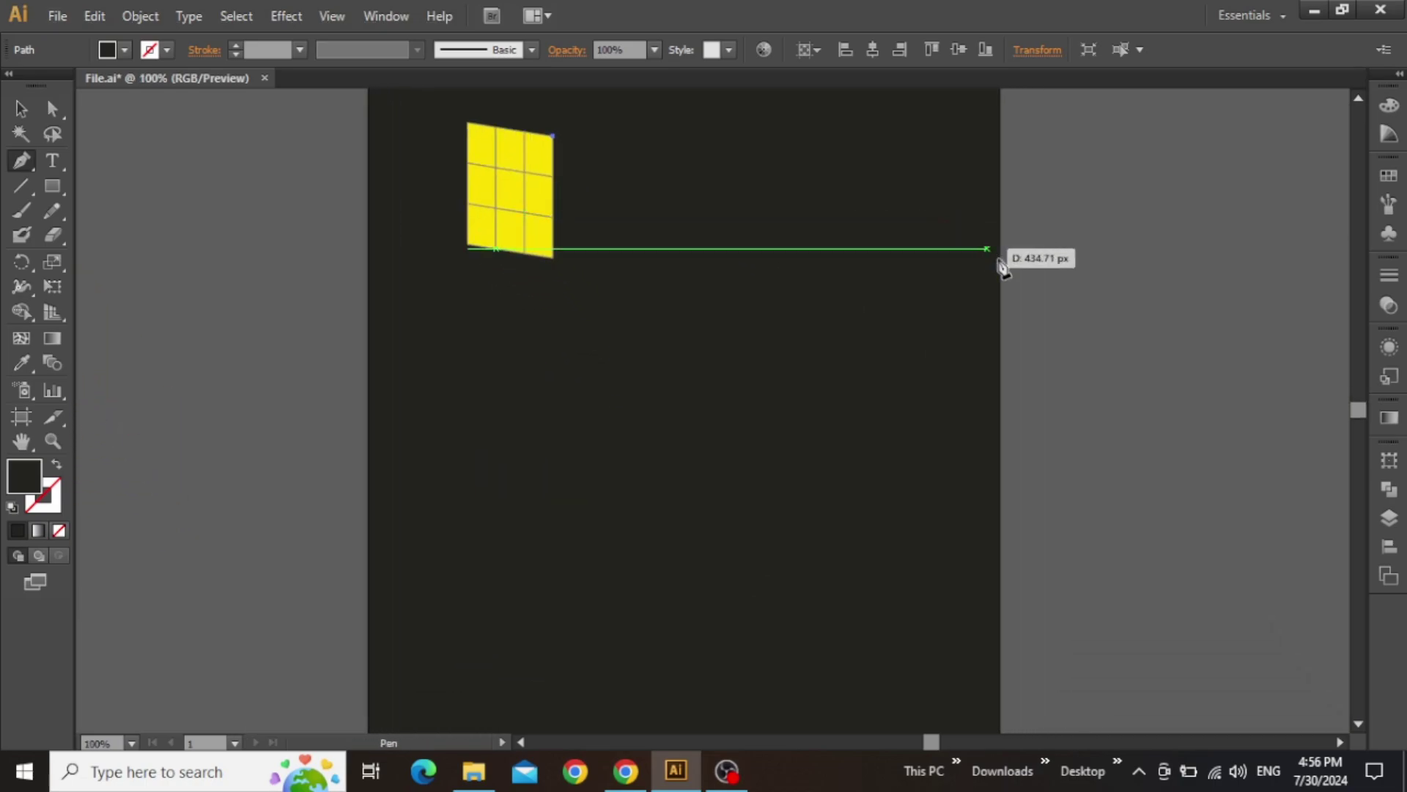
left_click(1077, 308)
left_click_drag(1078, 317, 1071, 689)
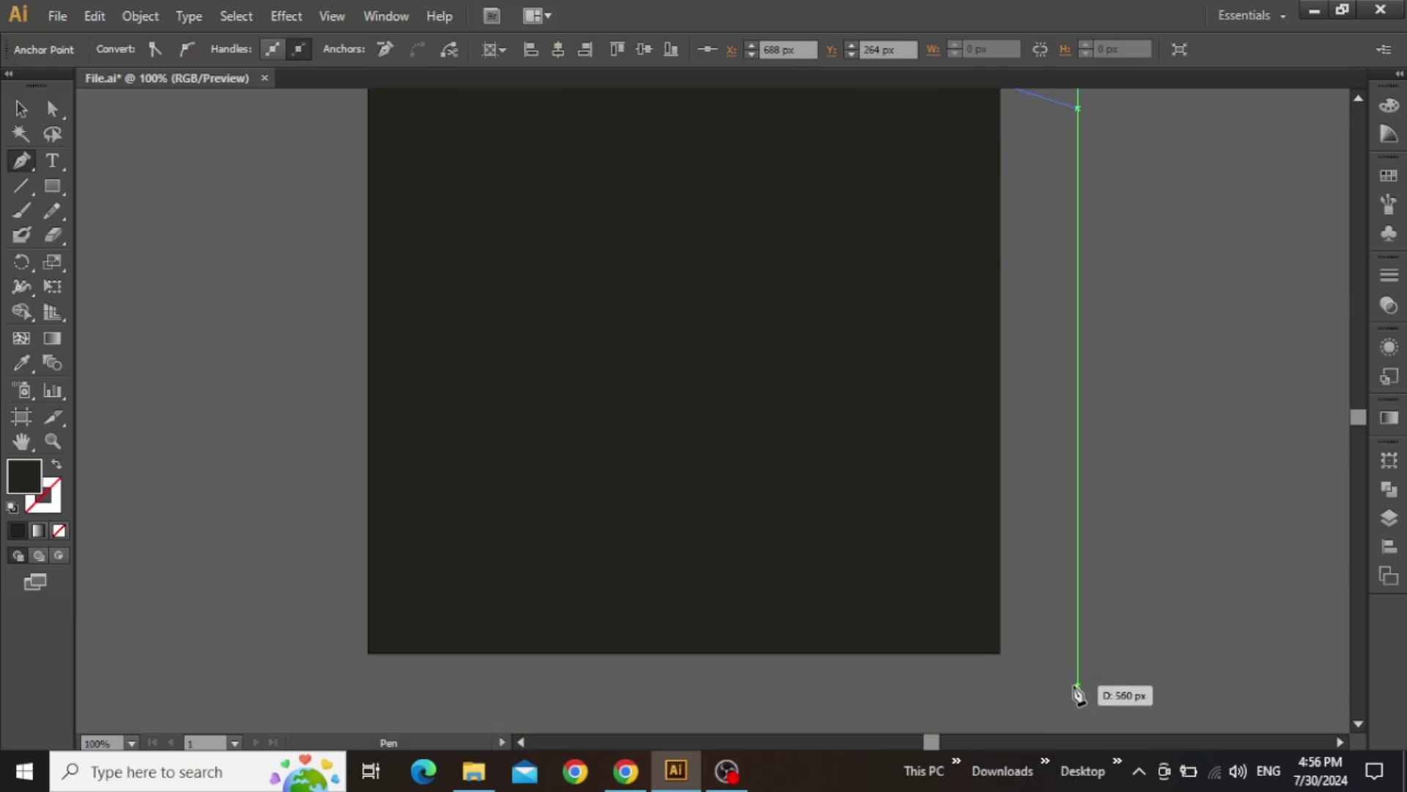
left_click(1078, 684)
left_click(784, 685)
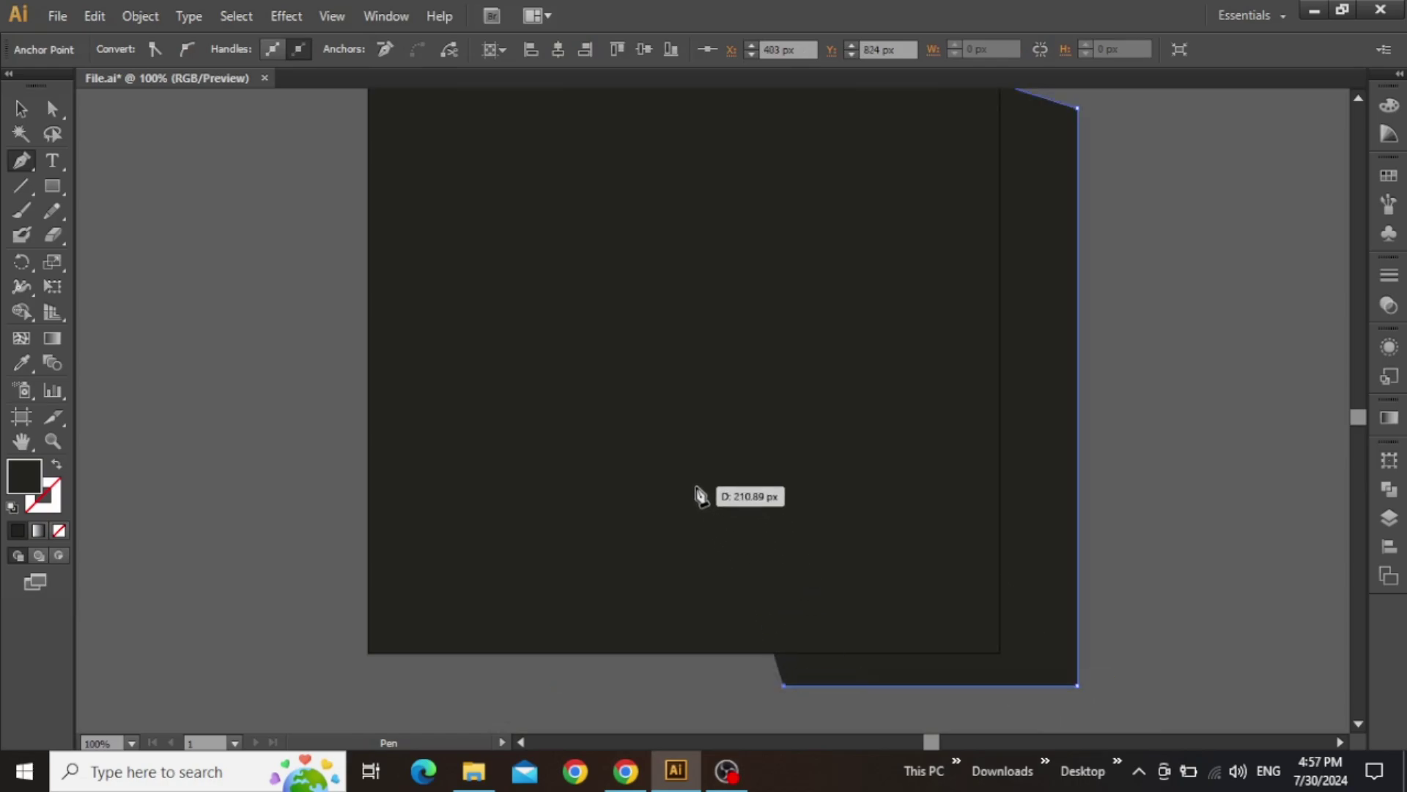
Continue the outline to the grid's lower-left corner, close it at the starting corner, and deselect the finished shape.
scroll(697, 488, "up", 5)
scroll(444, 242, "up", 4)
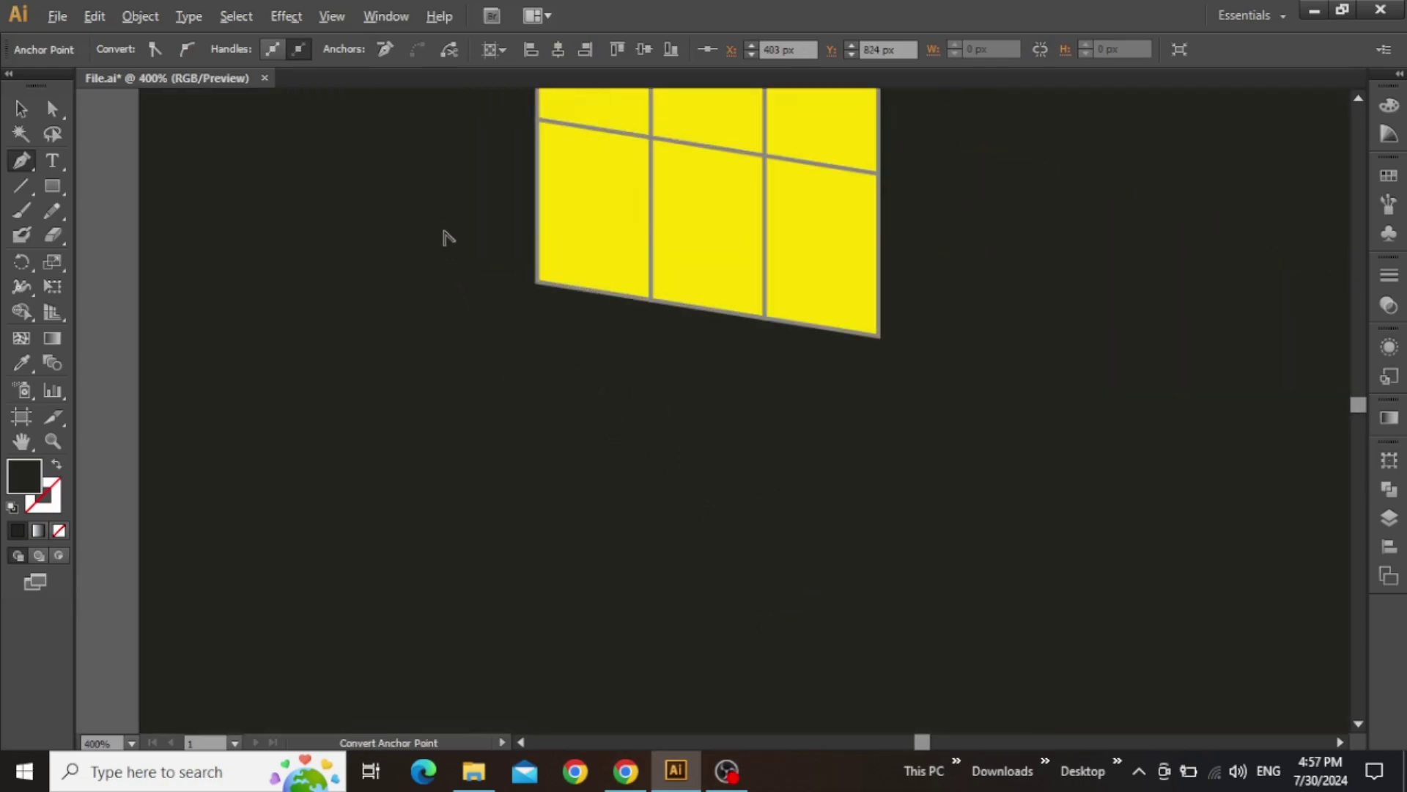
left_click(540, 280)
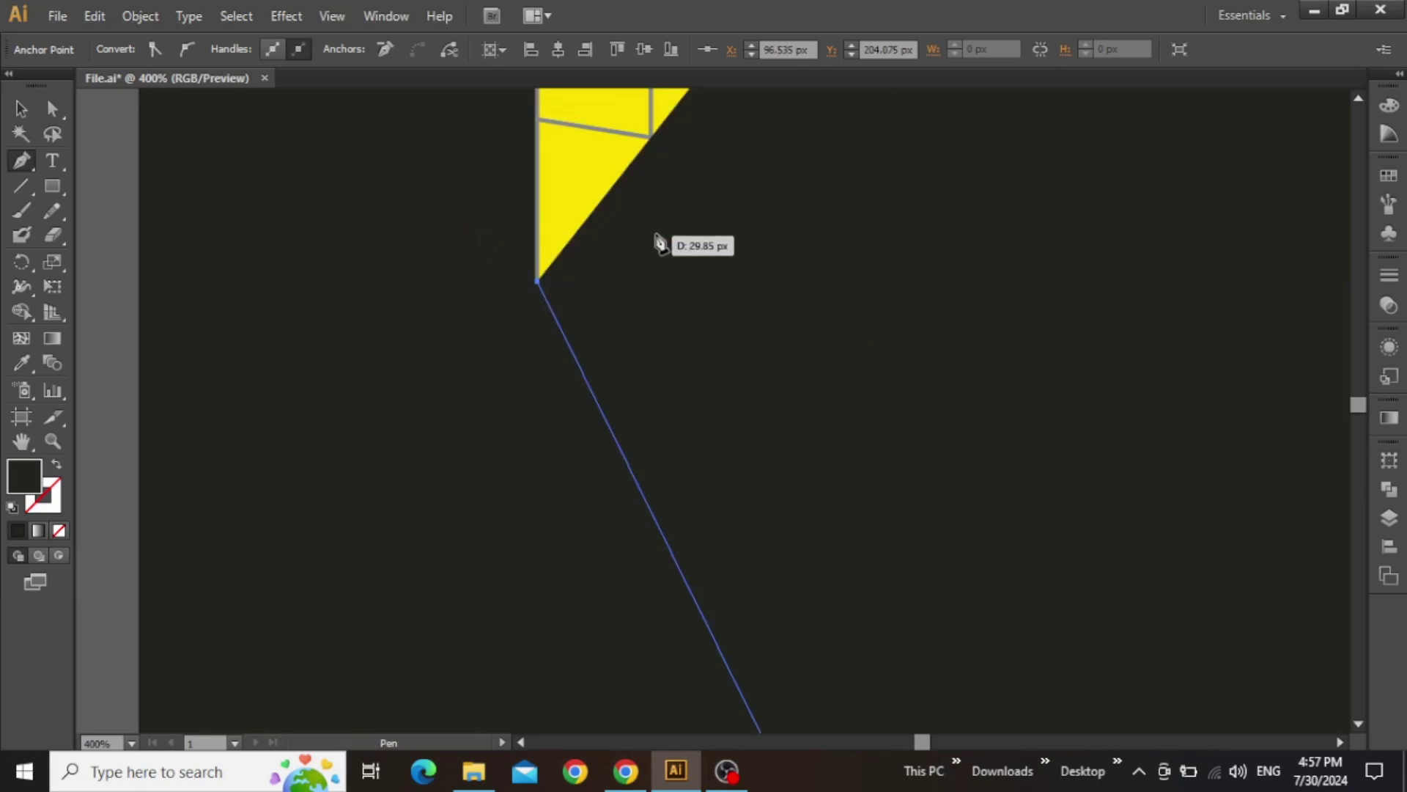
left_click_drag(660, 239, 597, 487)
left_click(786, 139)
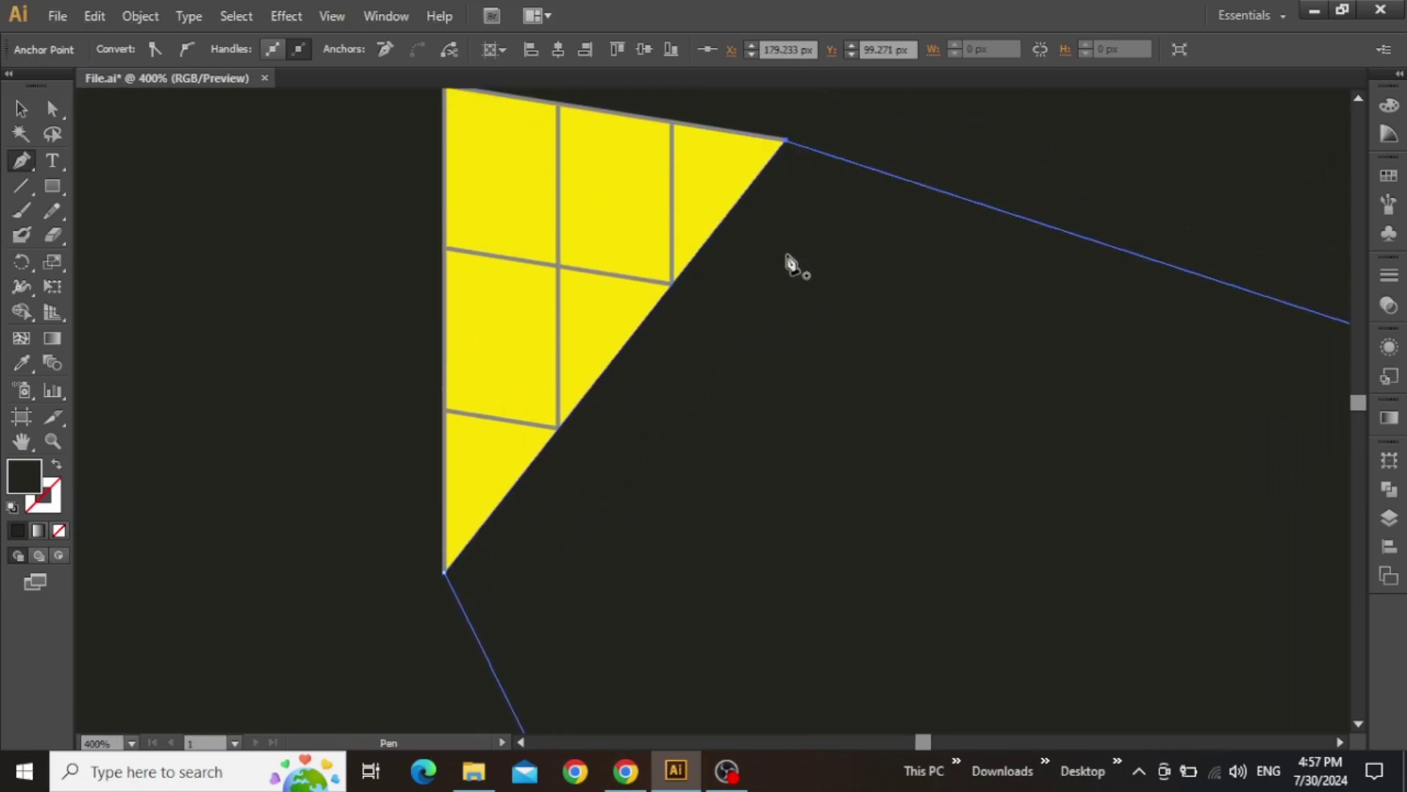
key("v")
left_click(327, 374)
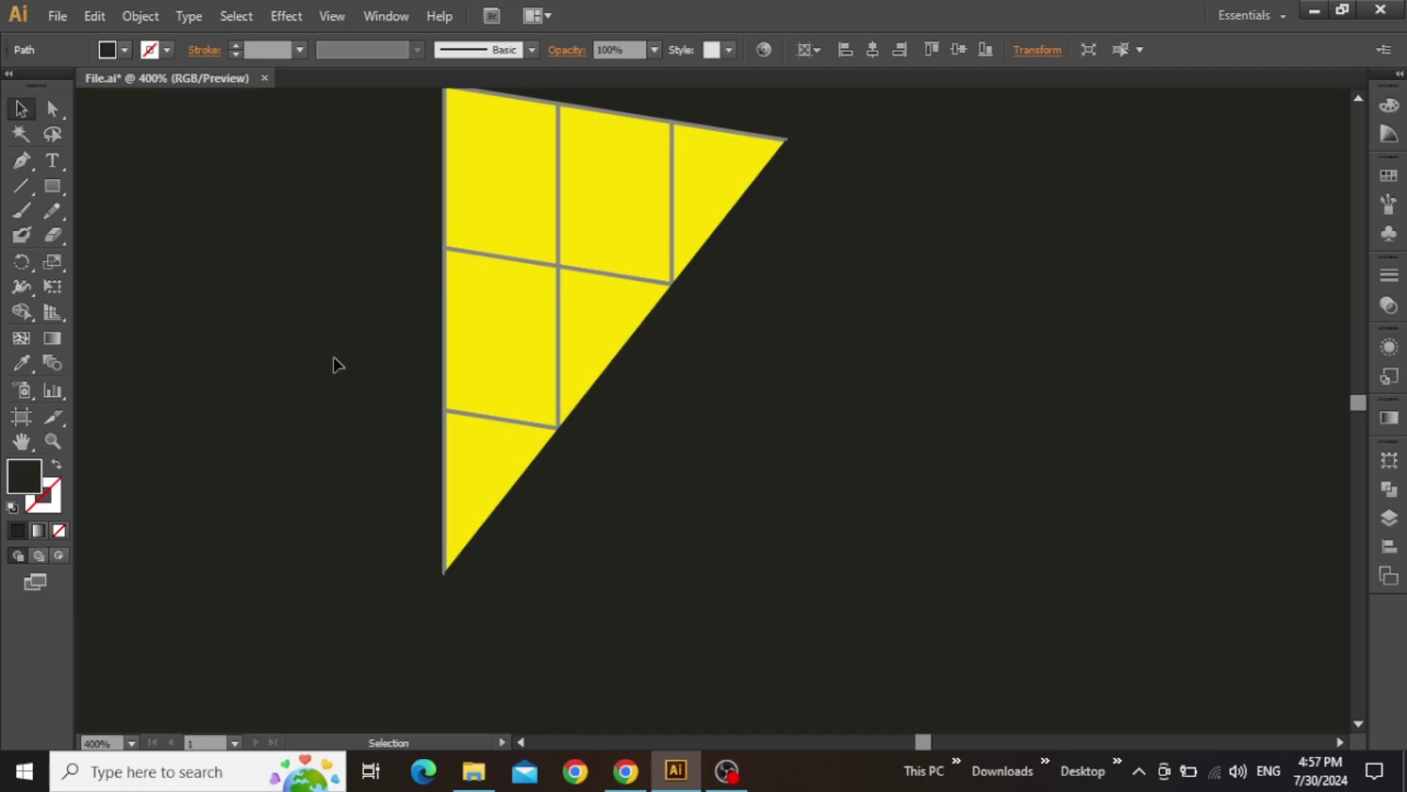
Fill the Pen-drawn shape with the #FBDF00 yellow sampled from the colour swatch beside the artboard.
key("ctrl+0")
left_click(511, 354)
left_click(757, 282)
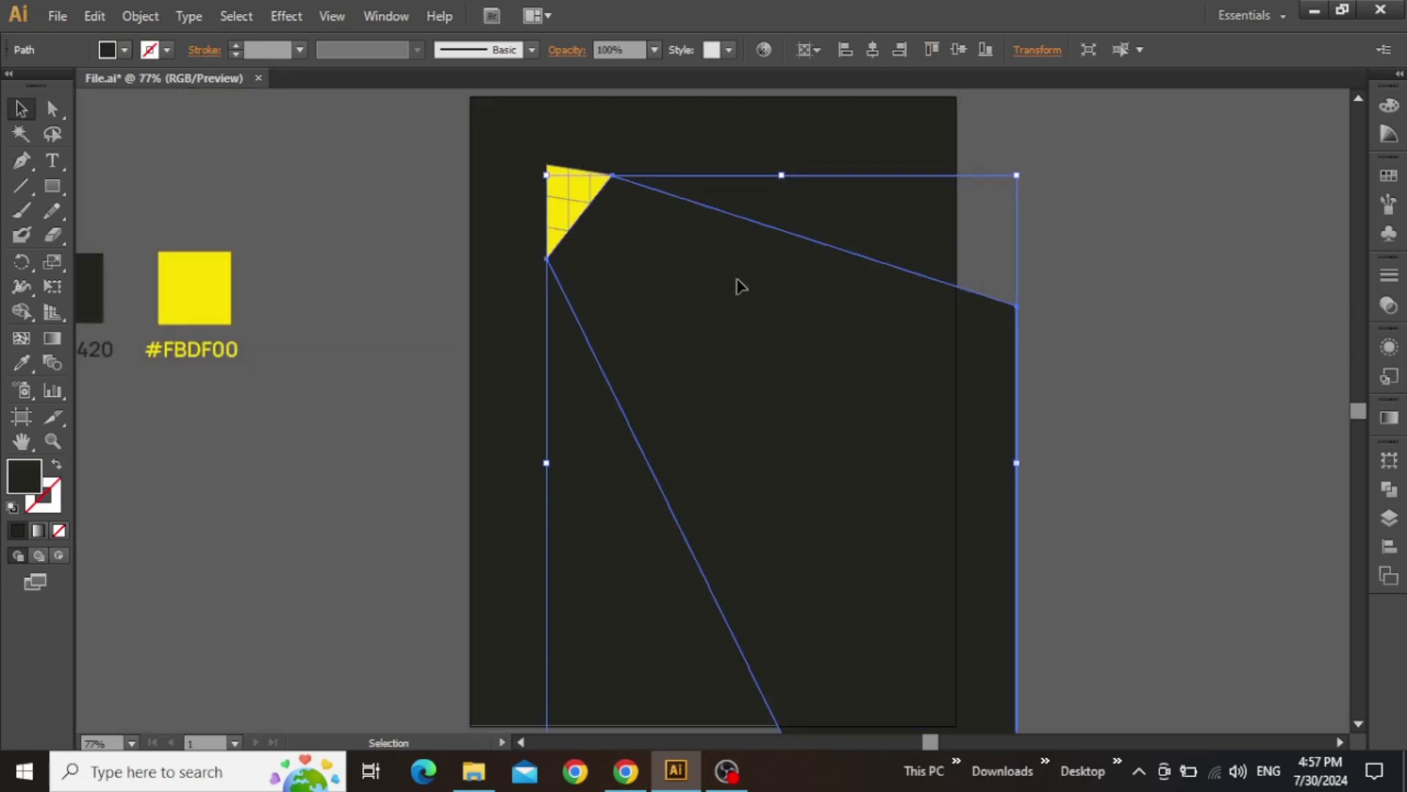
key("i")
left_click(211, 284)
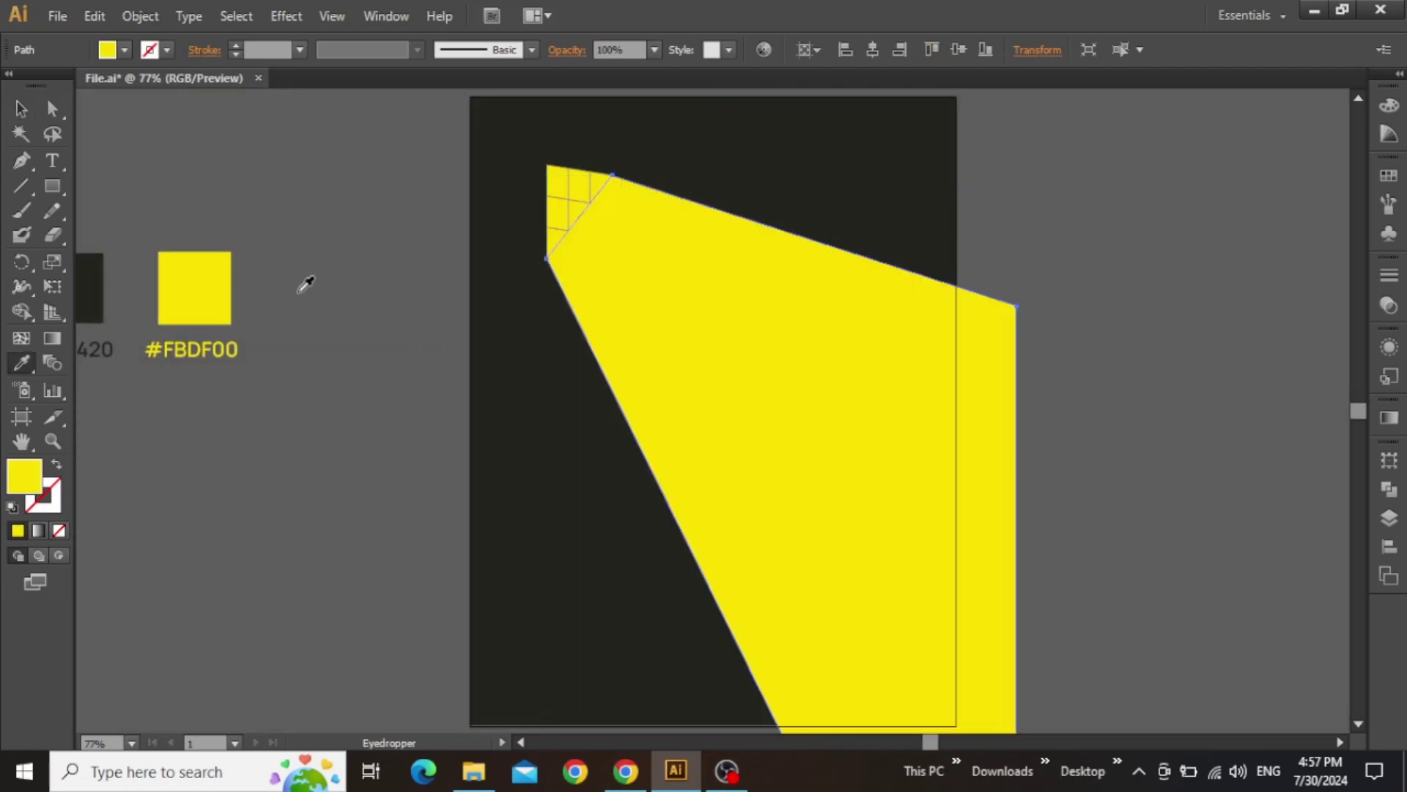
key("v")
left_click(345, 305)
Move the large yellow shape directly beneath the grid group in the stacking order so the whole grid shows.
scroll(1132, 357, "down", 1)
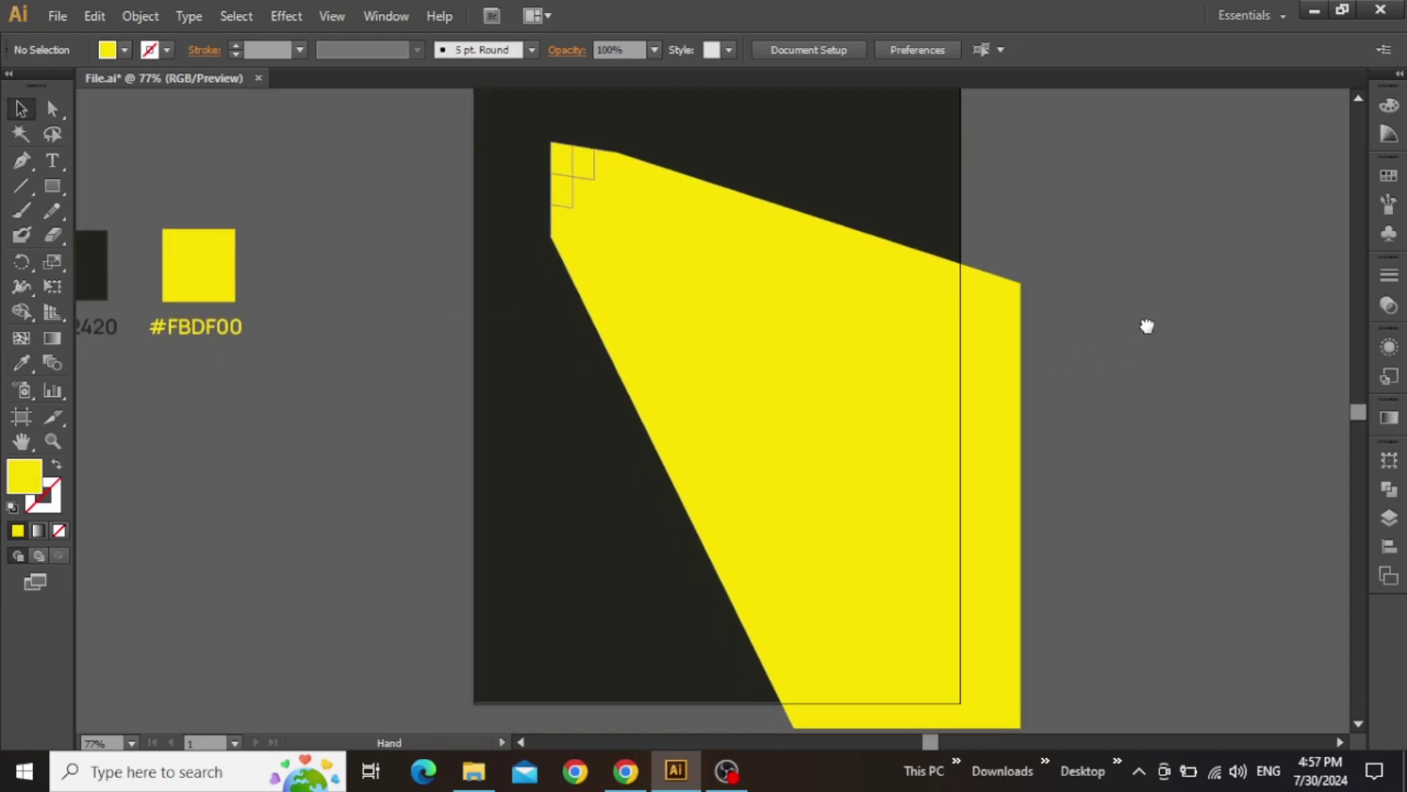
scroll(1149, 323, "left", 1)
left_click(620, 194)
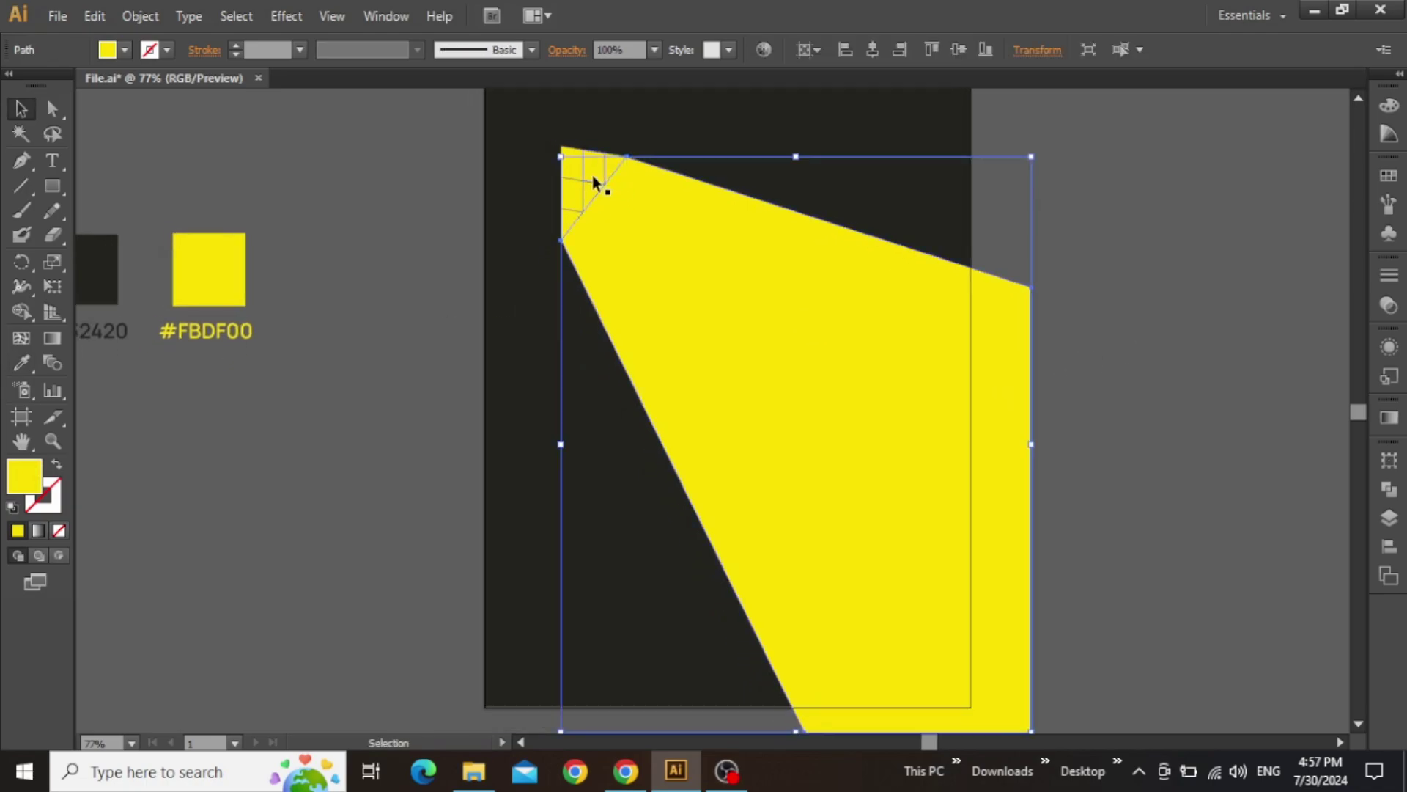
left_click(1389, 517)
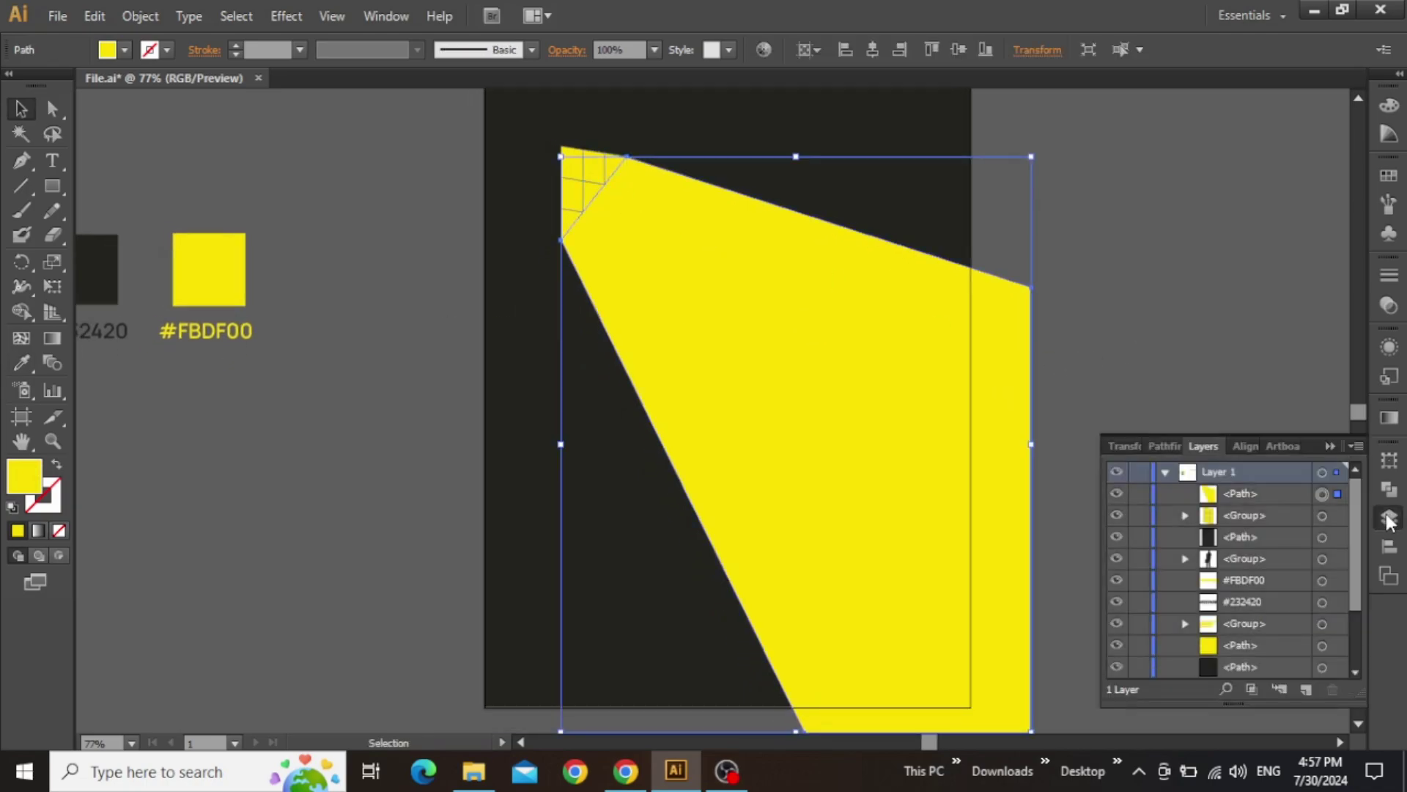
left_click_drag(1257, 494, 1269, 517)
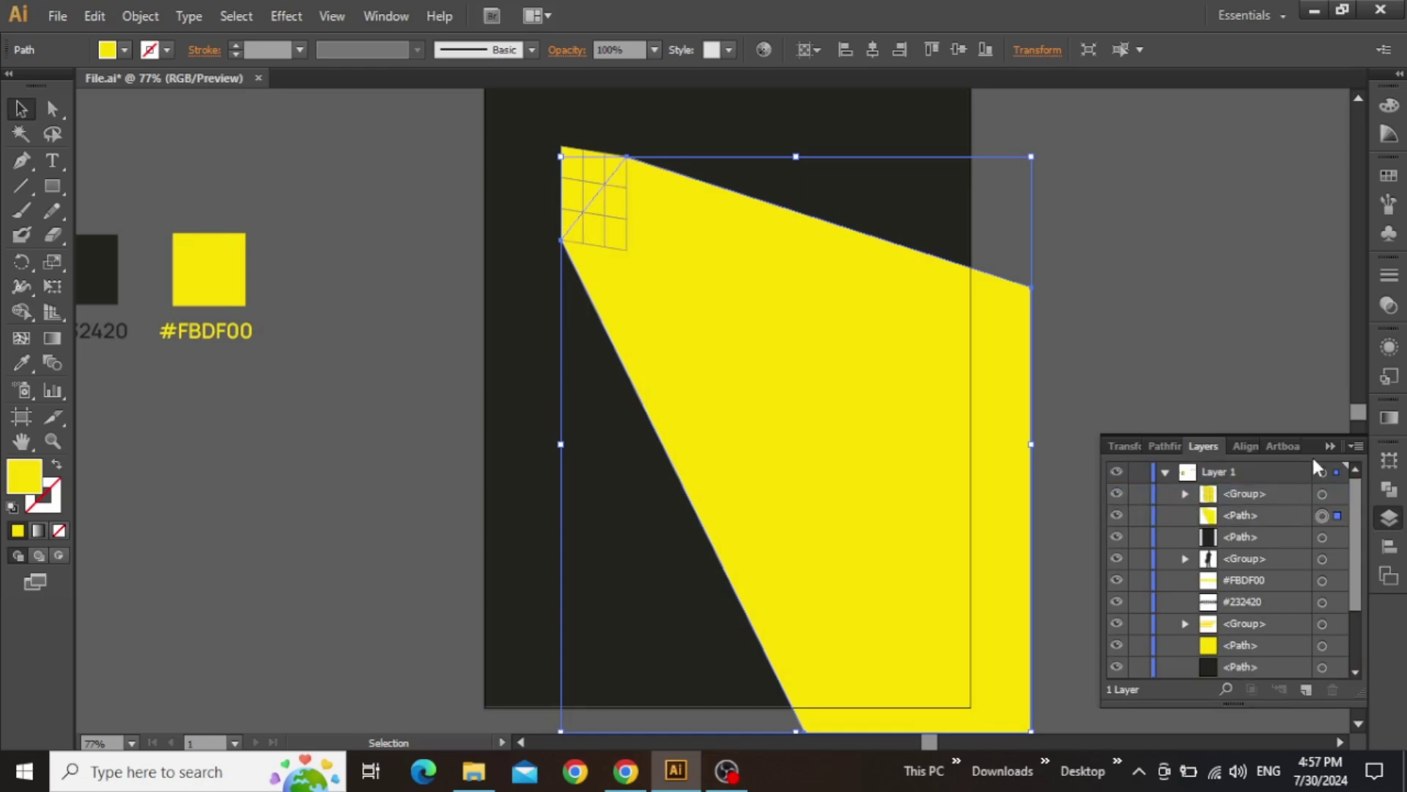
left_click(1329, 448)
left_click(1165, 388)
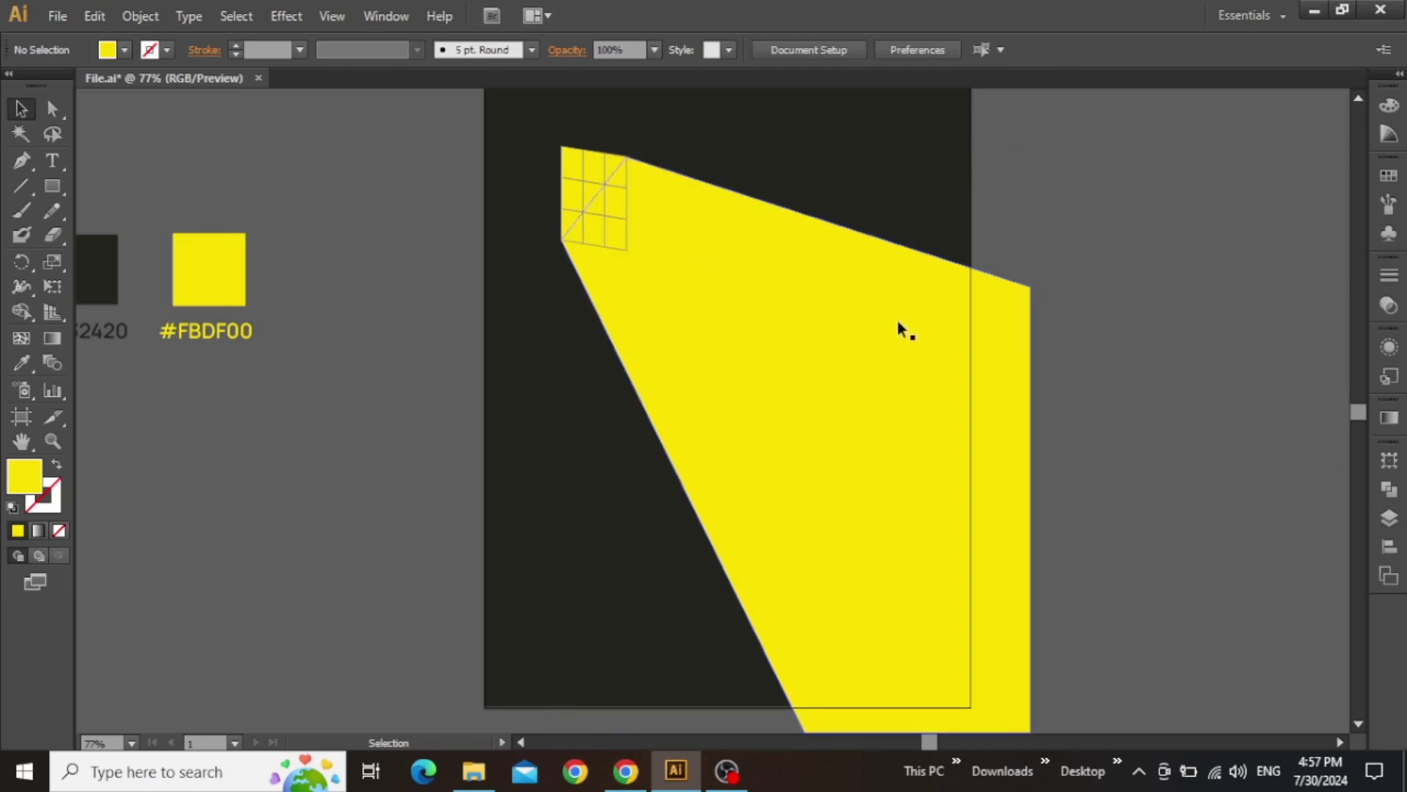
key("ctrl+0")
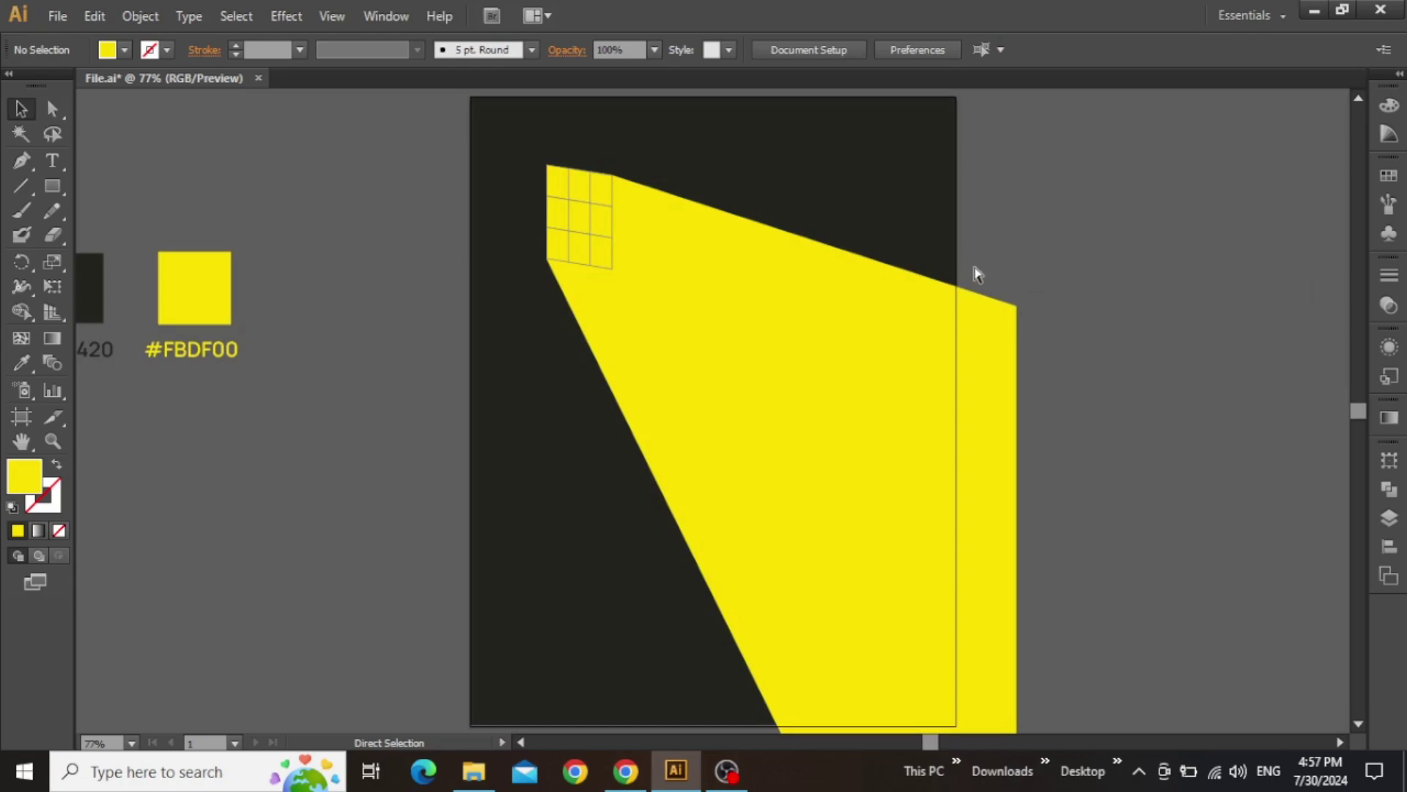
key("ctrl+minus")
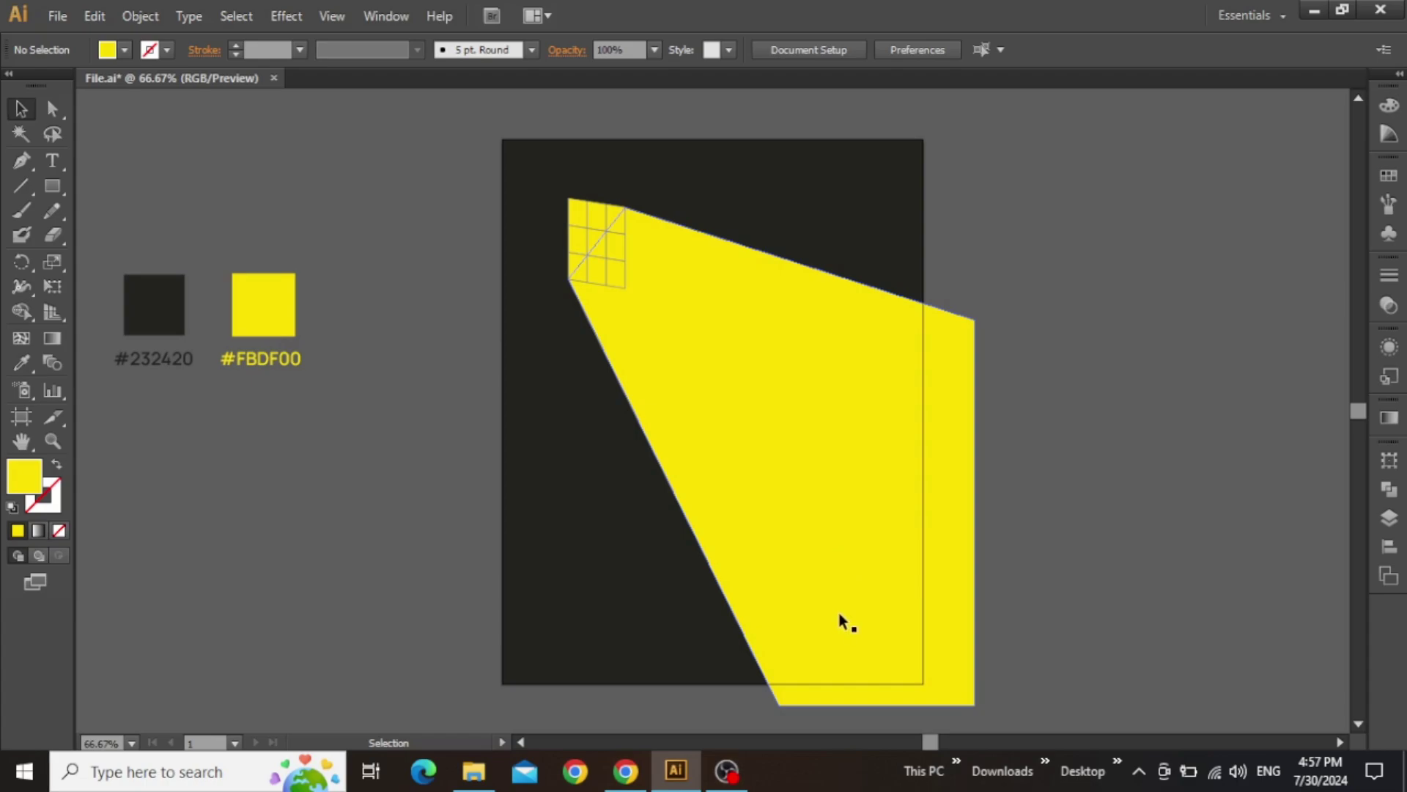
Paste the silhouette of the man with a briefcase and place it in the lower-right part of the yellow beam.
key("ctrl+v")
left_click_drag(714, 417, 856, 582)
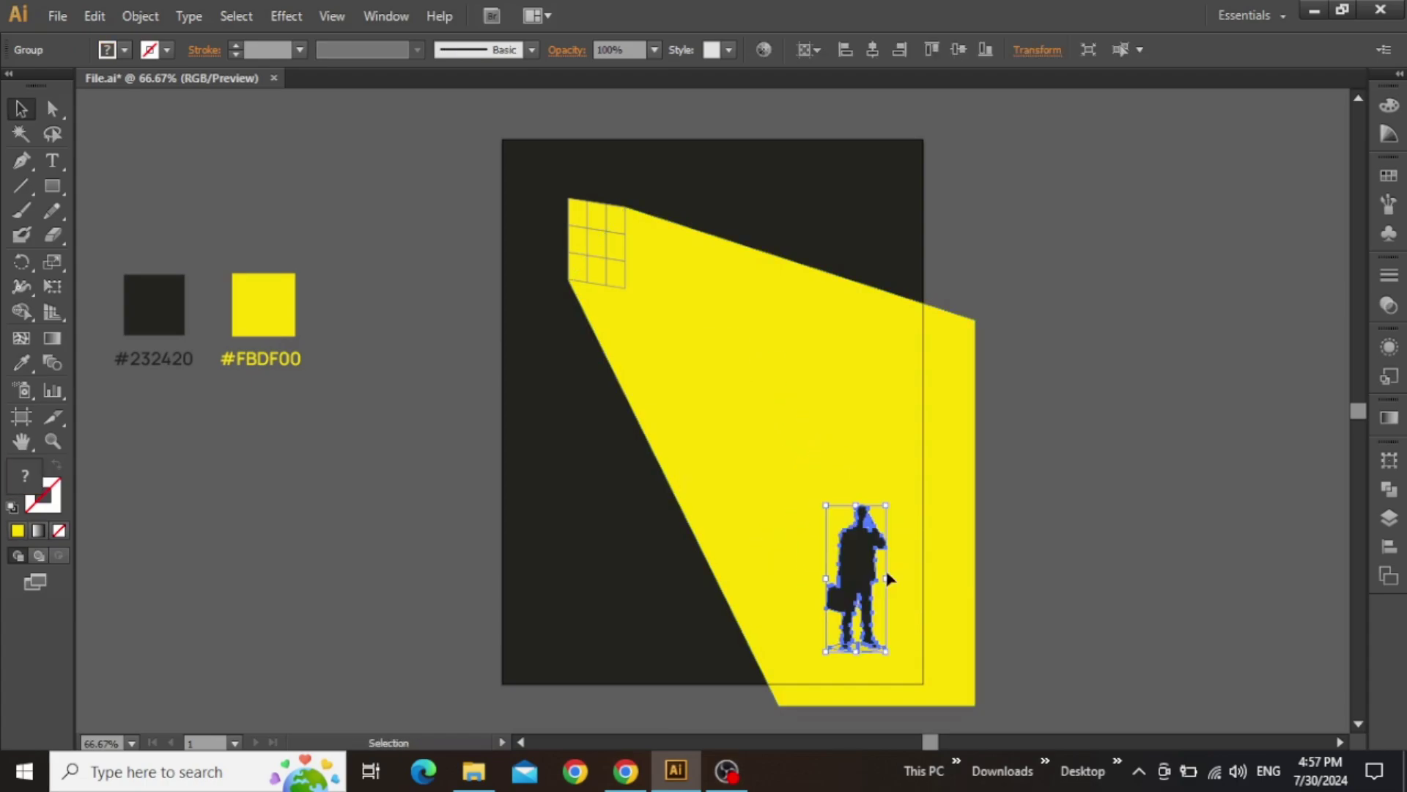
left_click(1088, 572)
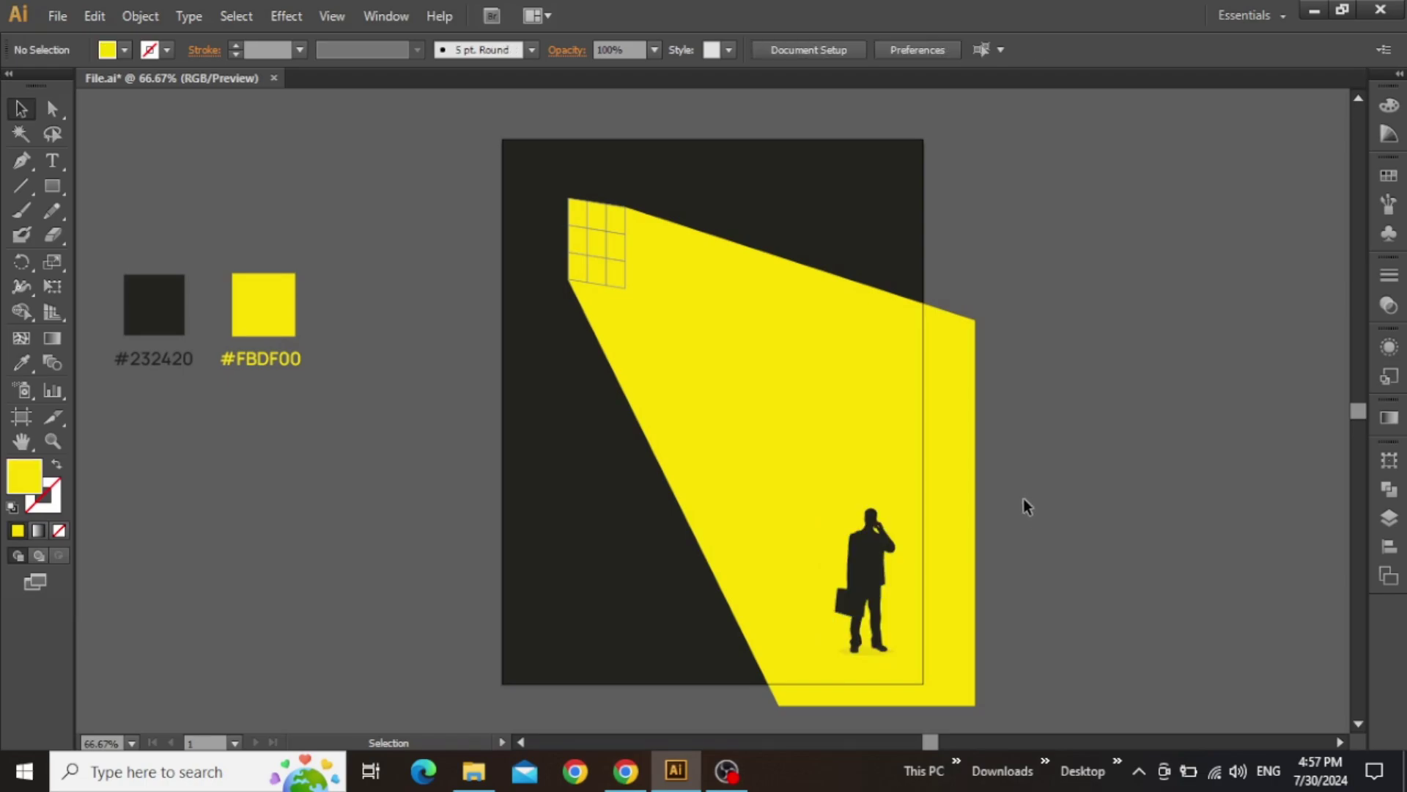
left_click_drag(1025, 505, 1062, 424)
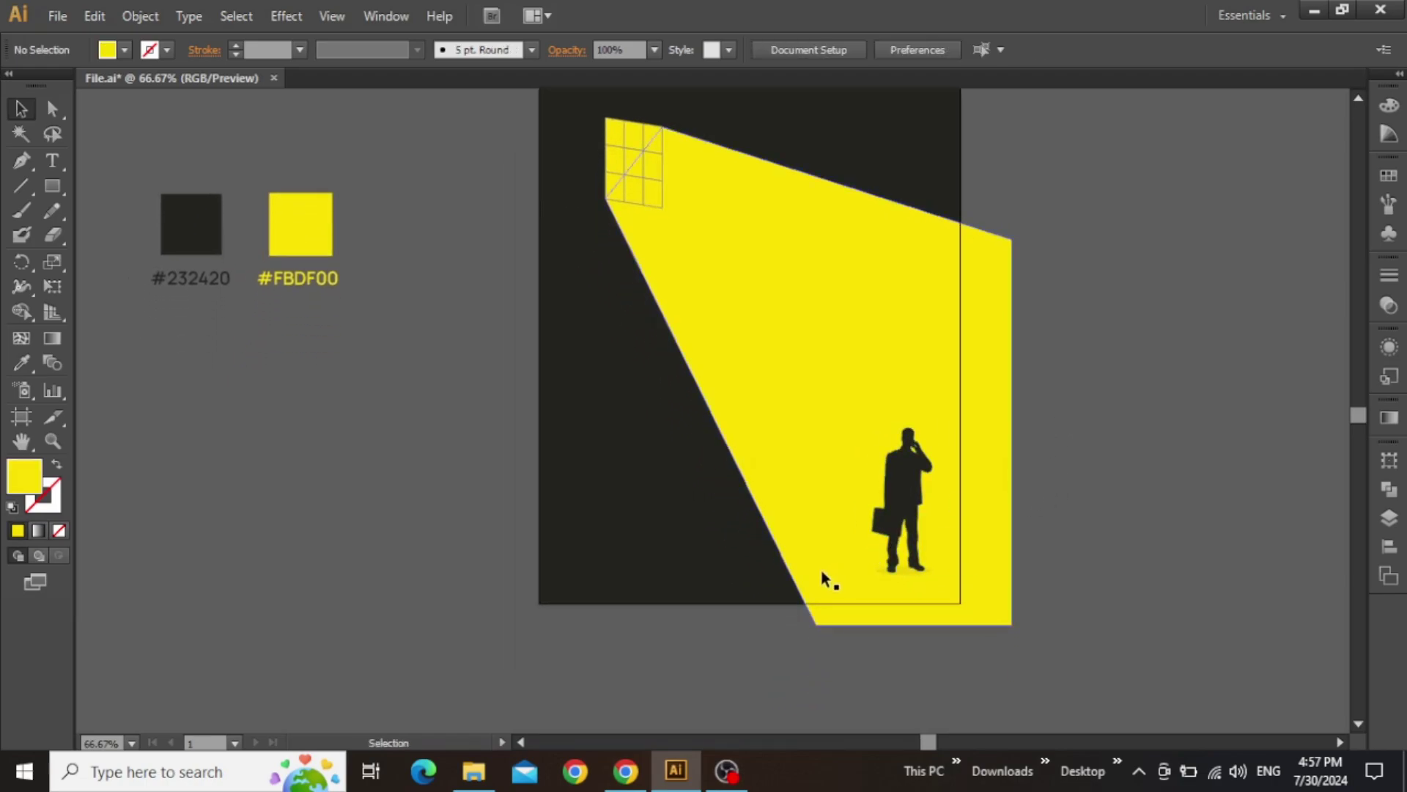
Draw a short horizontal line from the beam's slanted left edge toward the man's feet, just above the artboard's bottom edge.
key("ctrl+equal")
key("ctrl+equal")
key("ctrl+equal")
key("ctrl+equal")
scroll(660, 478, "down", 3)
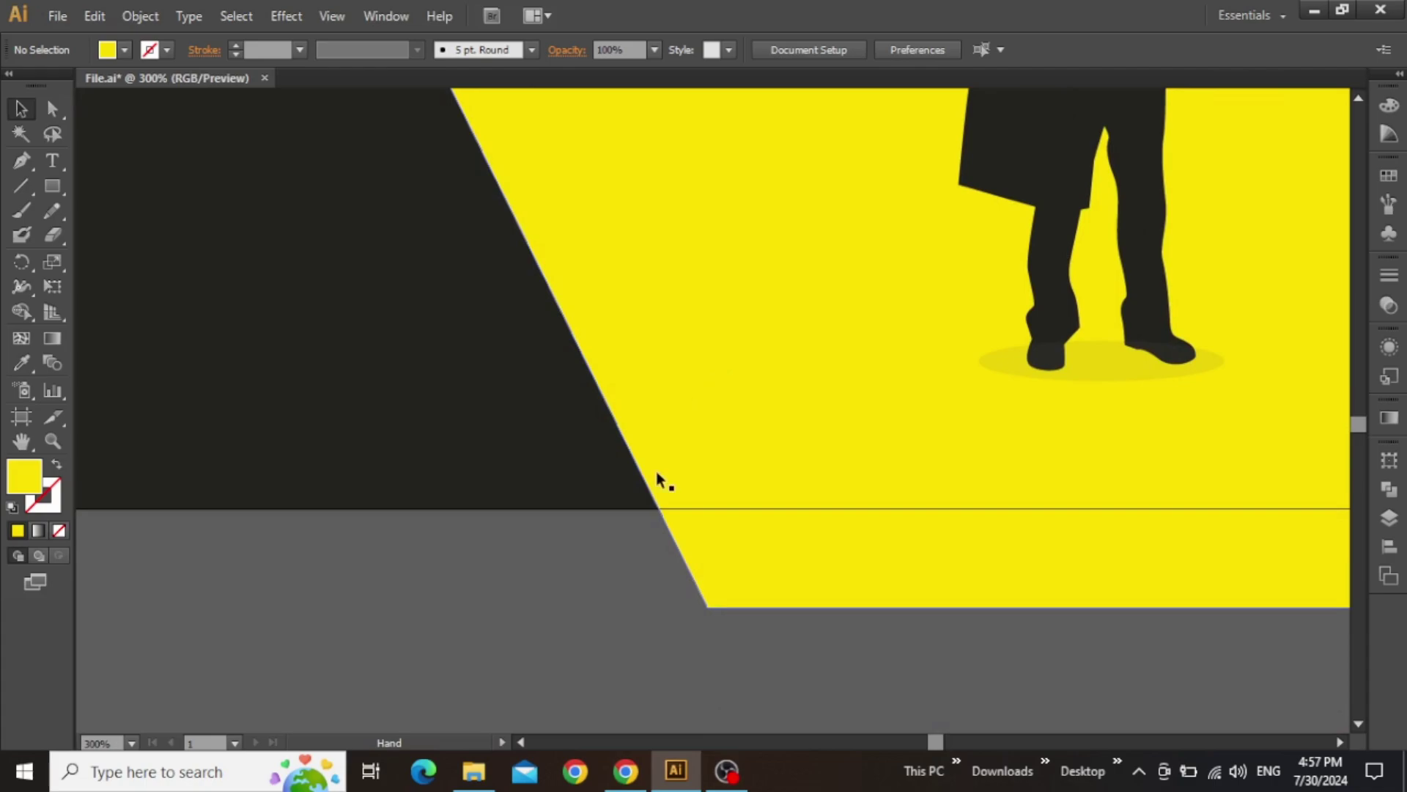
left_click(24, 188)
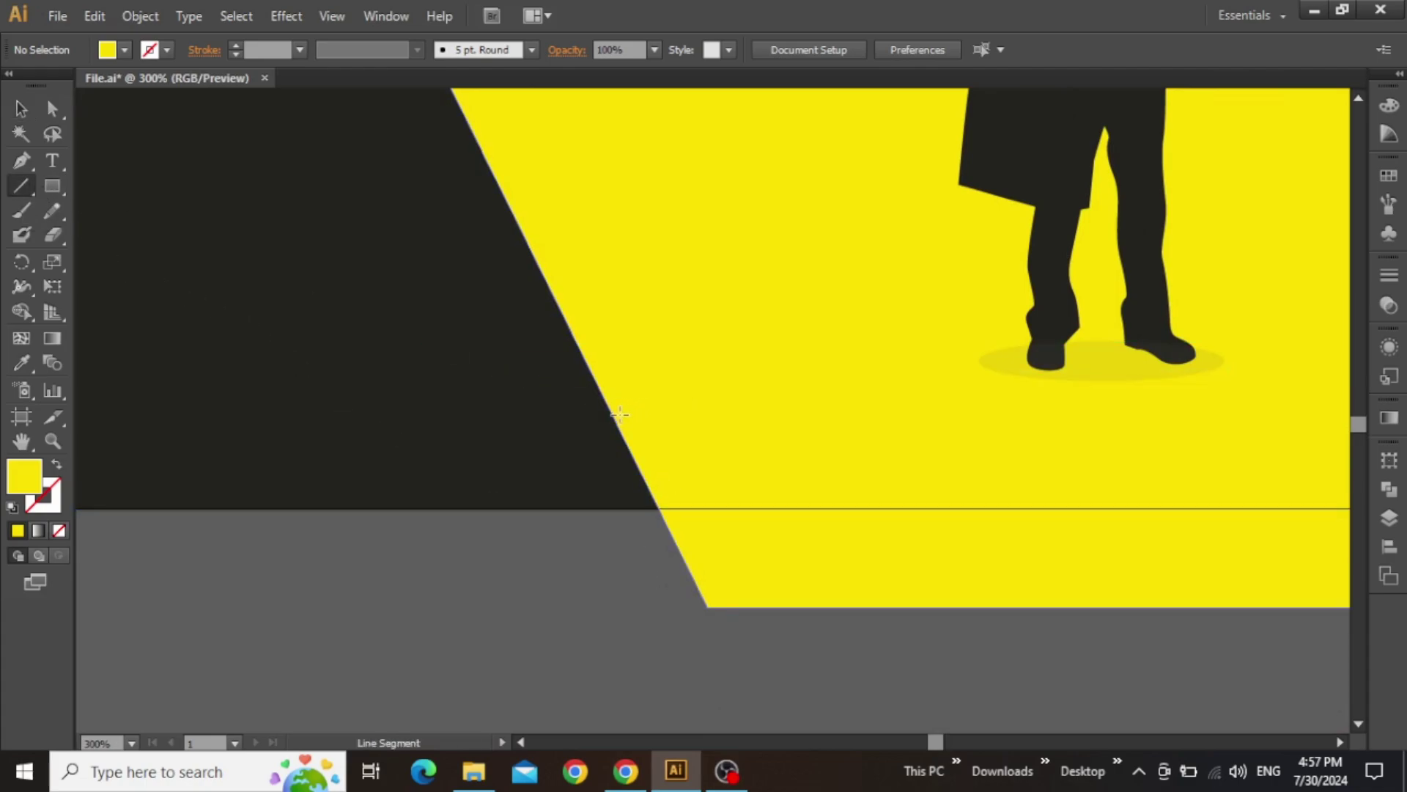
left_click_drag(613, 414, 916, 415)
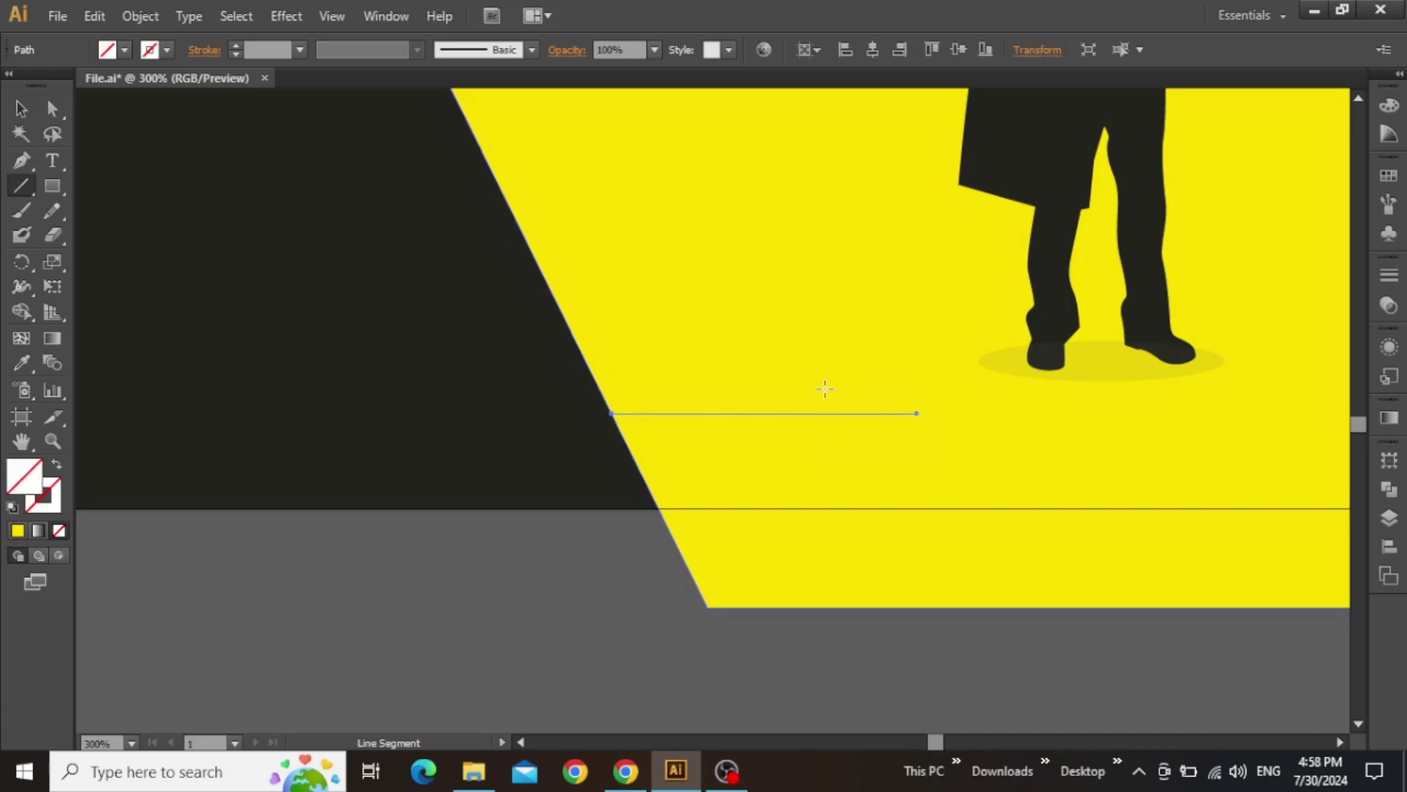
Give the horizontal line a dark #27281E stroke and deselect it.
key("v")
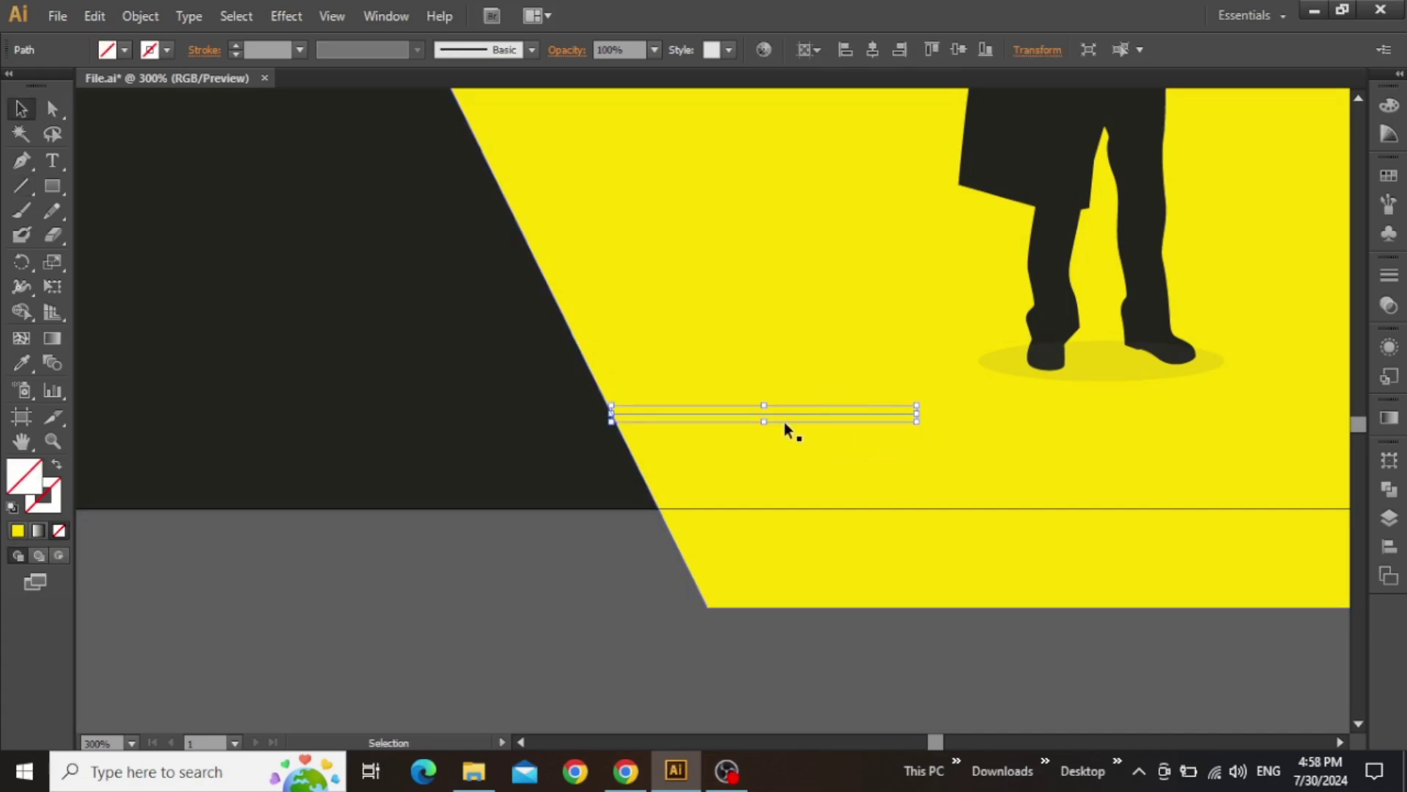
double_click(57, 501)
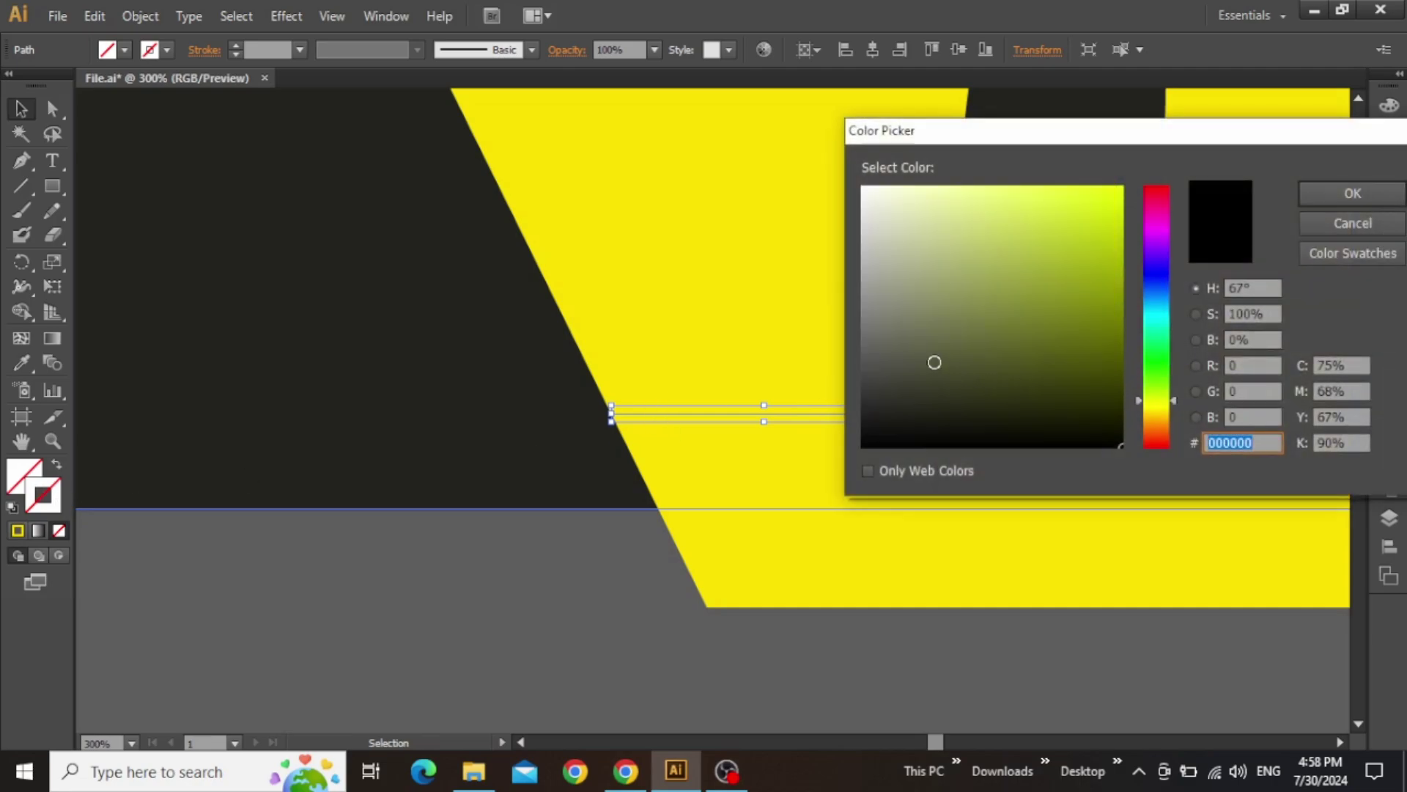
left_click_drag(934, 362, 930, 405)
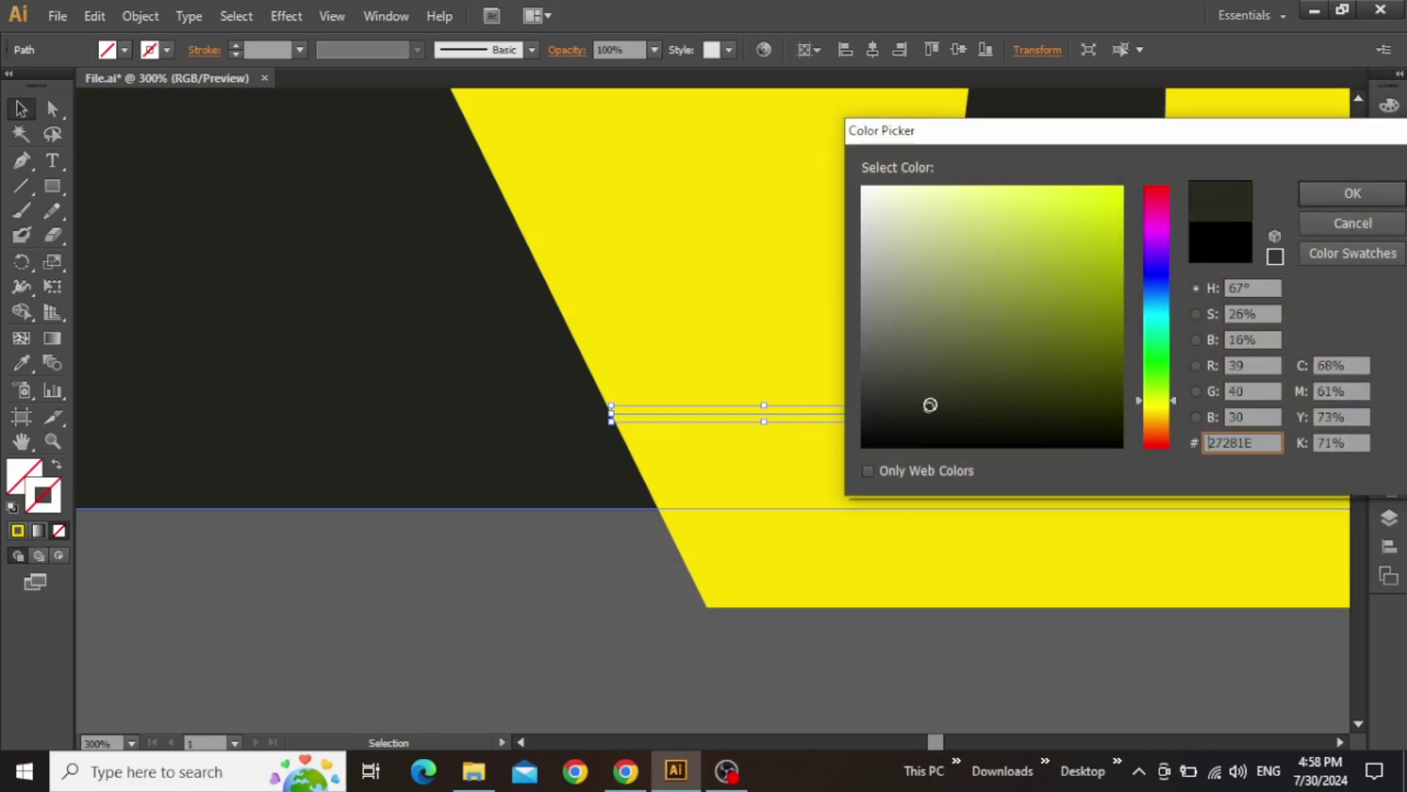
left_click(1353, 195)
left_click(583, 524)
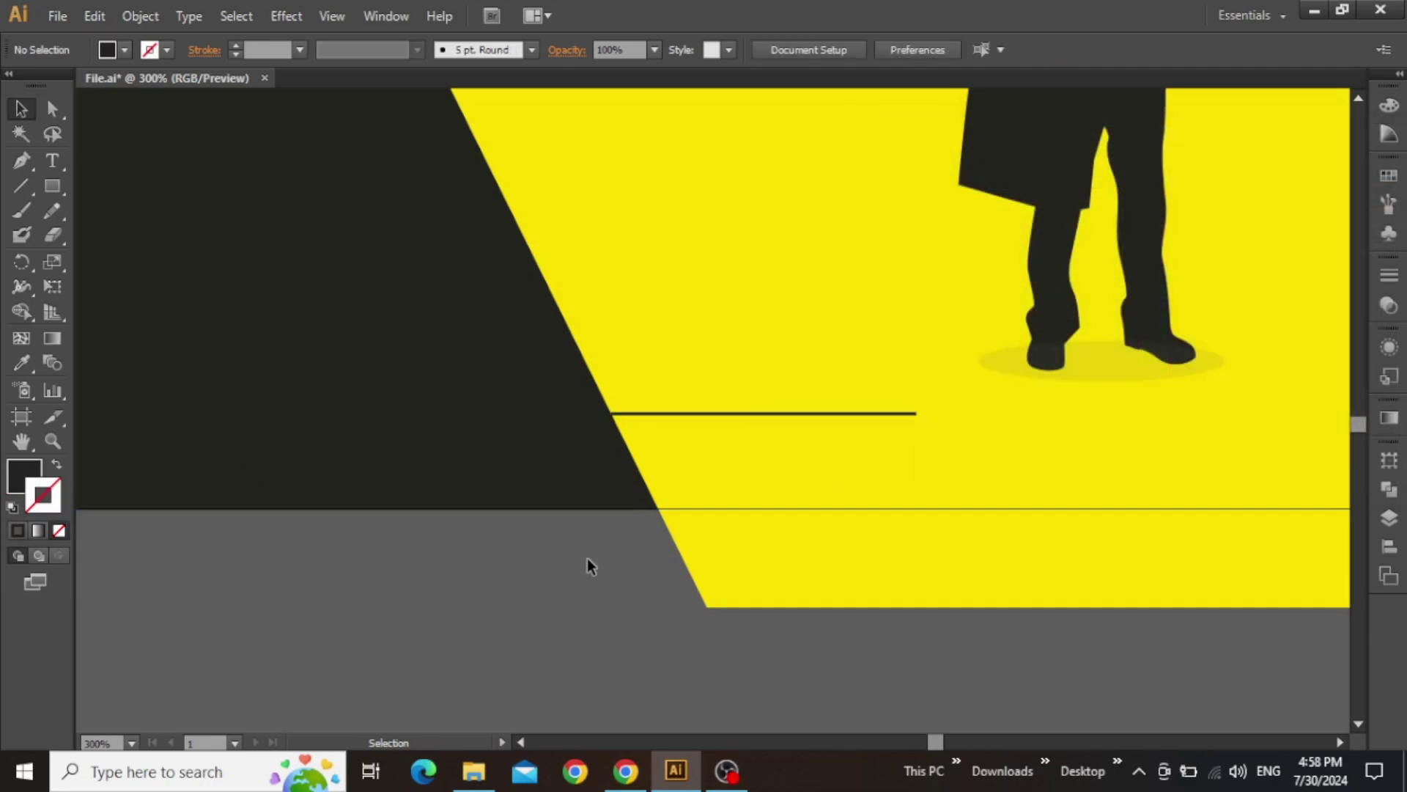
Paste the two-line title THE EXORCIST as a text object on the canvas left of the artboard.
key("ctrl+0")
left_click_drag(1106, 428, 1134, 366)
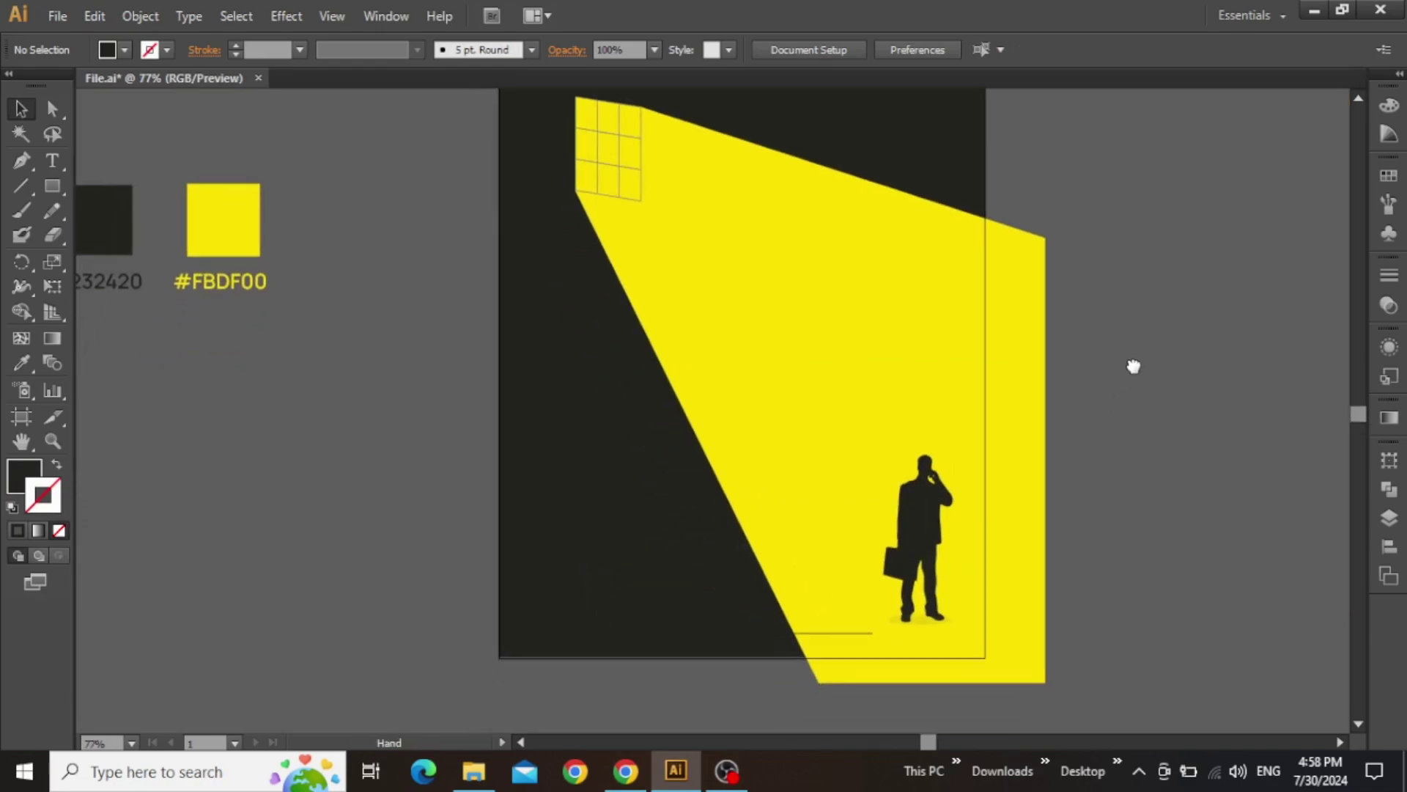
left_click_drag(1131, 424, 1191, 367)
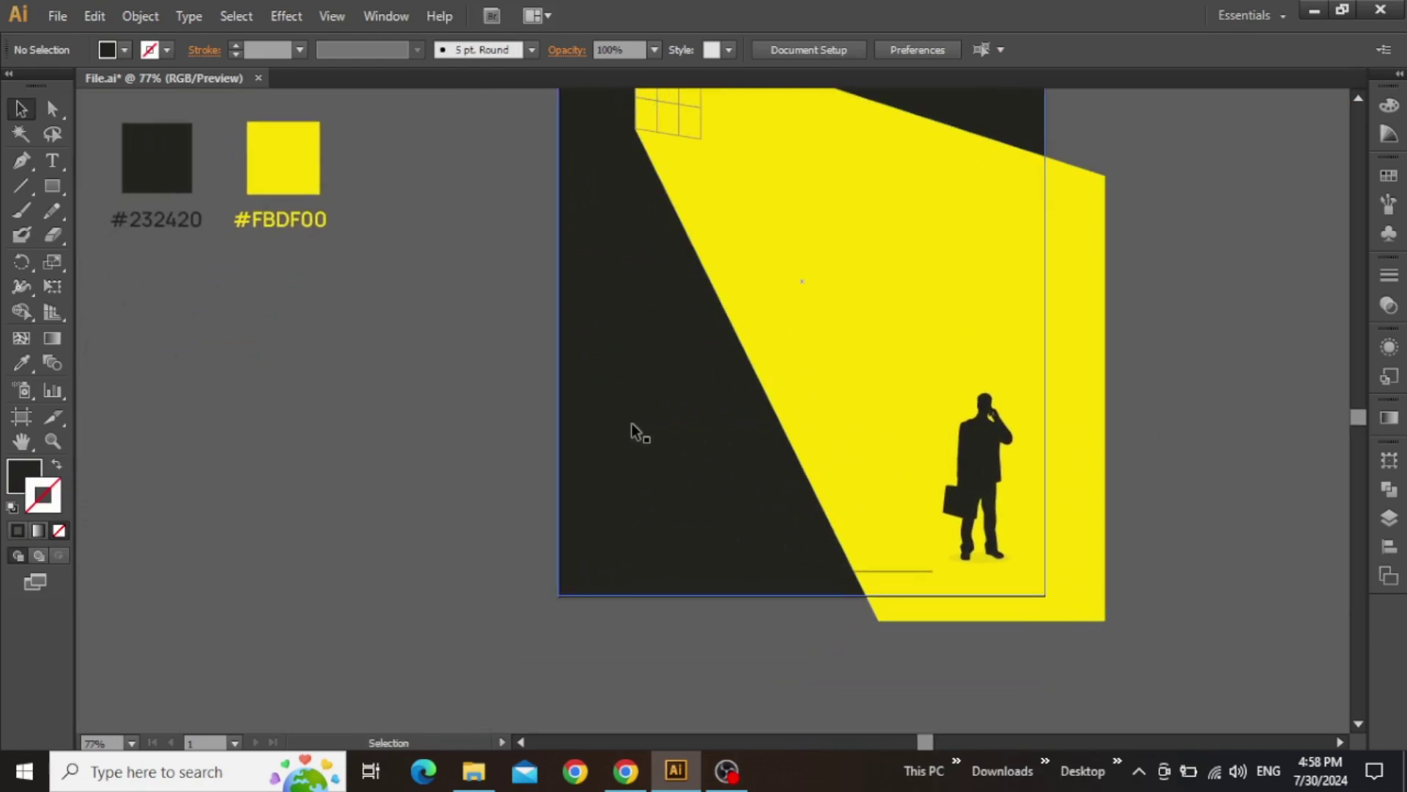
scroll(513, 433, "up", 3)
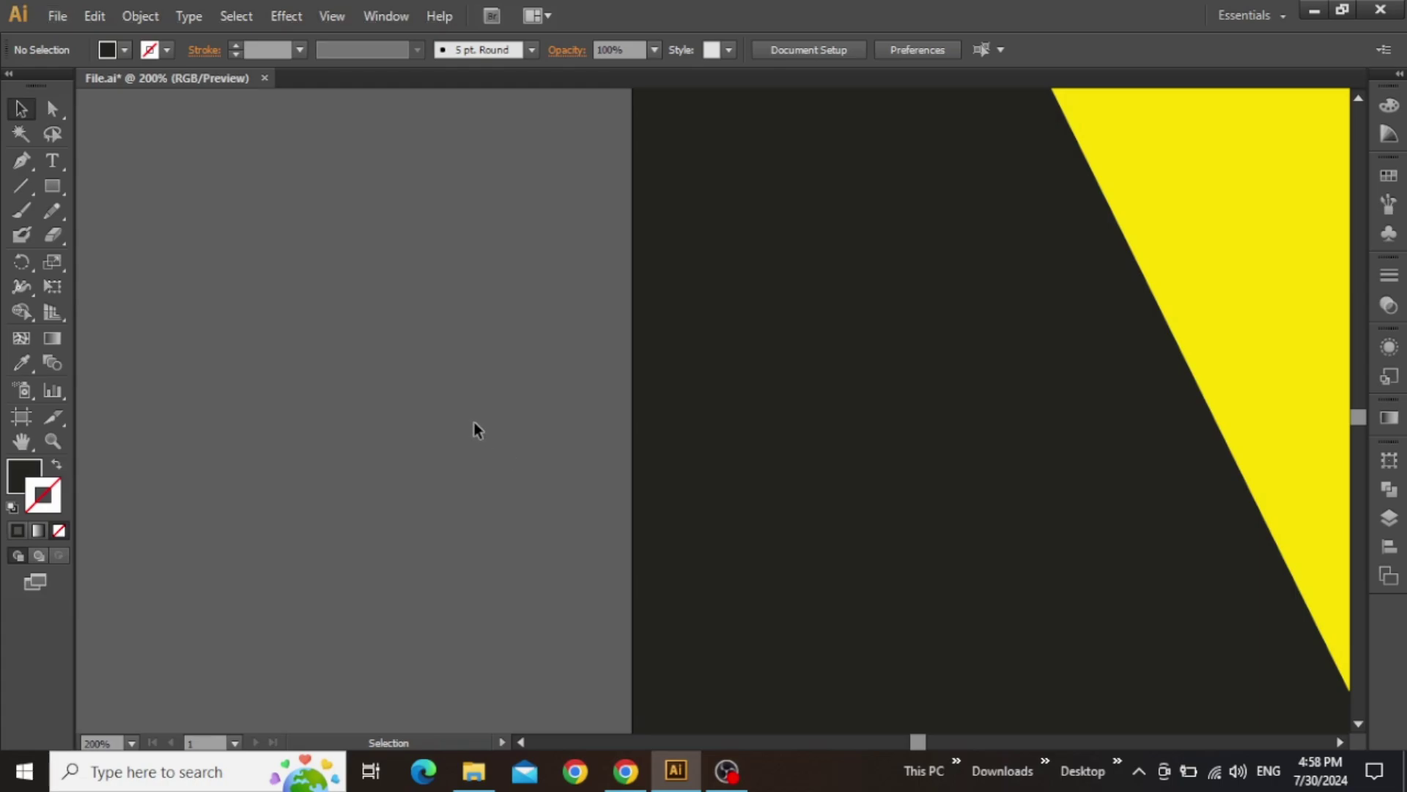
key("t")
left_click(291, 412)
key("ctrl+v")
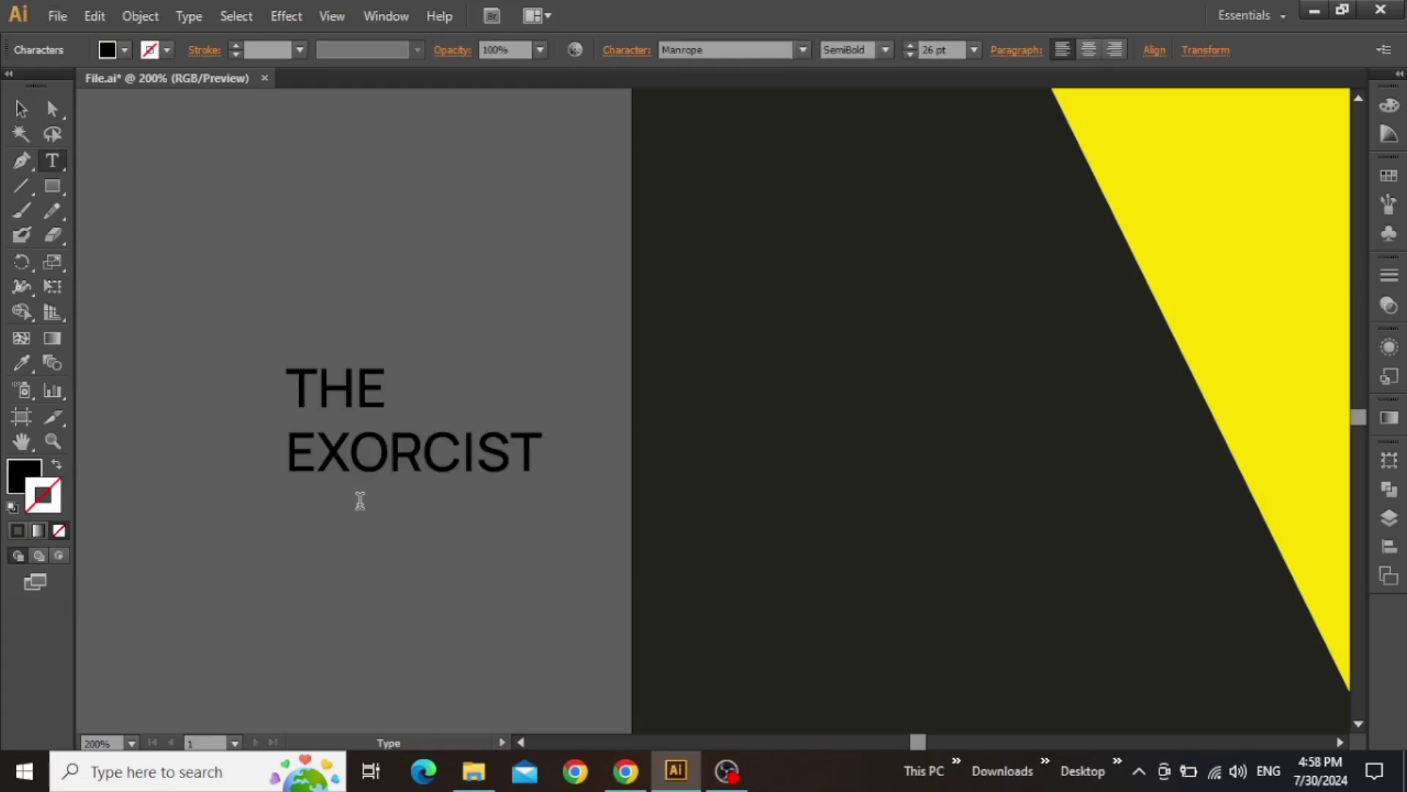
Change the font of the THE EXORCIST title to Bebas Neue Regular.
key("Escape")
left_click(723, 49)
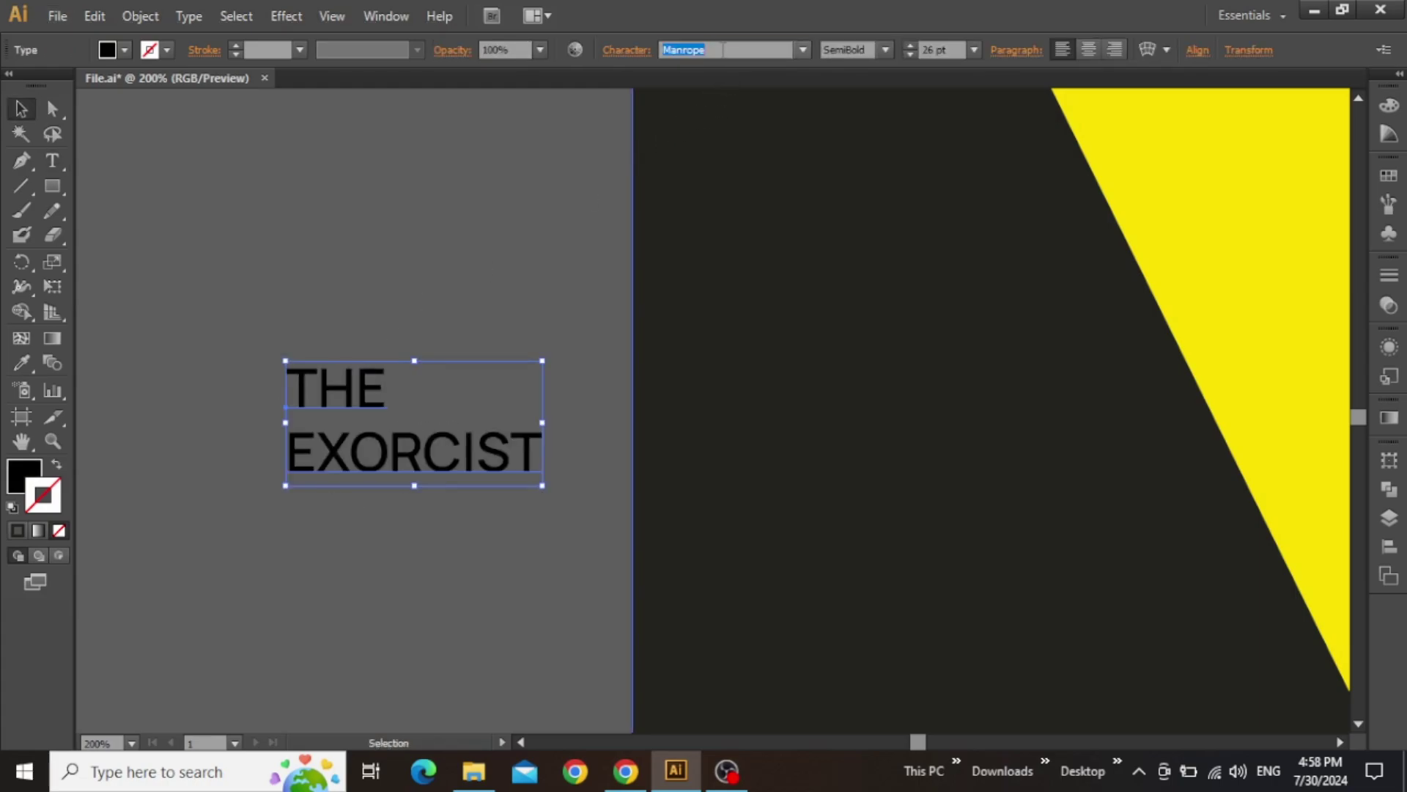
type("Bebas Neue Regular")
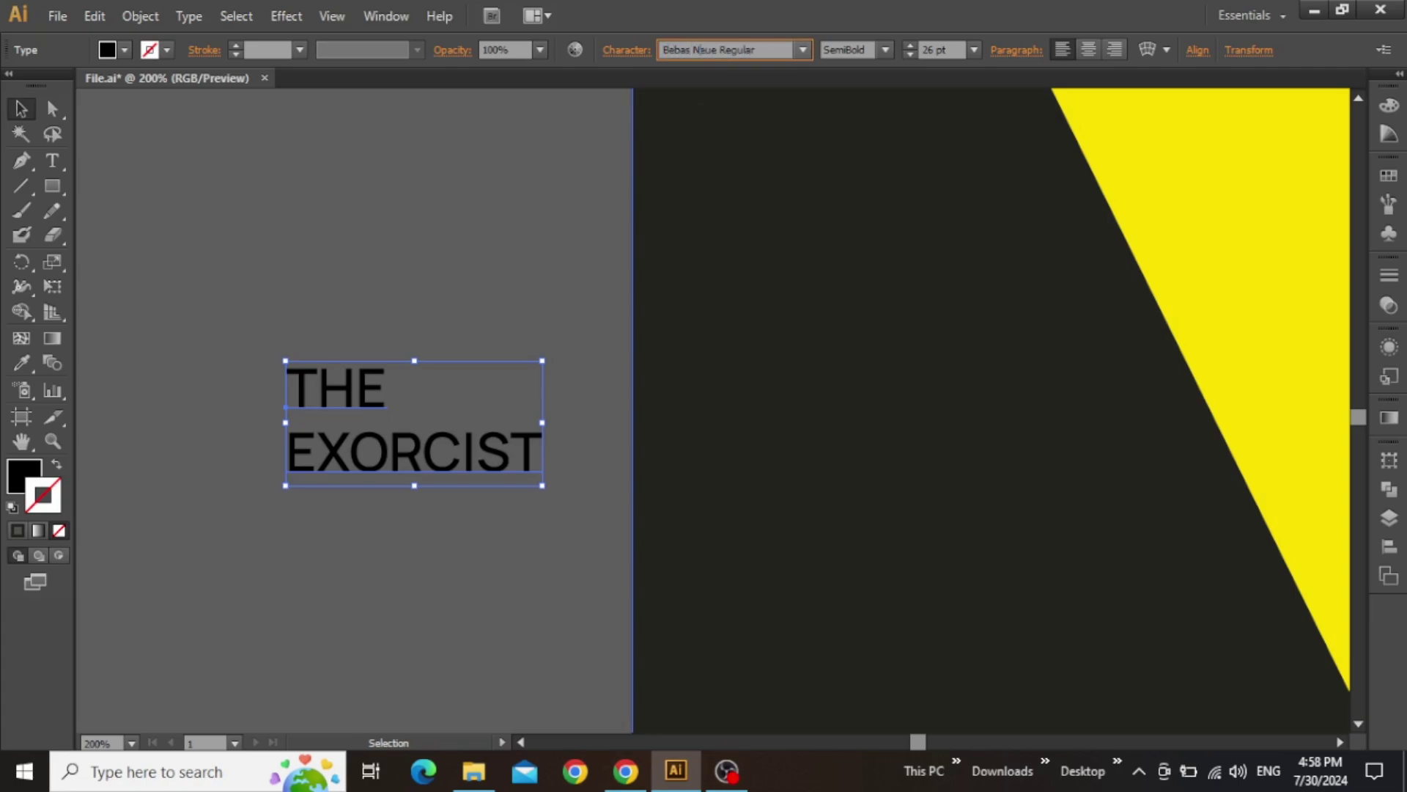
key("Return")
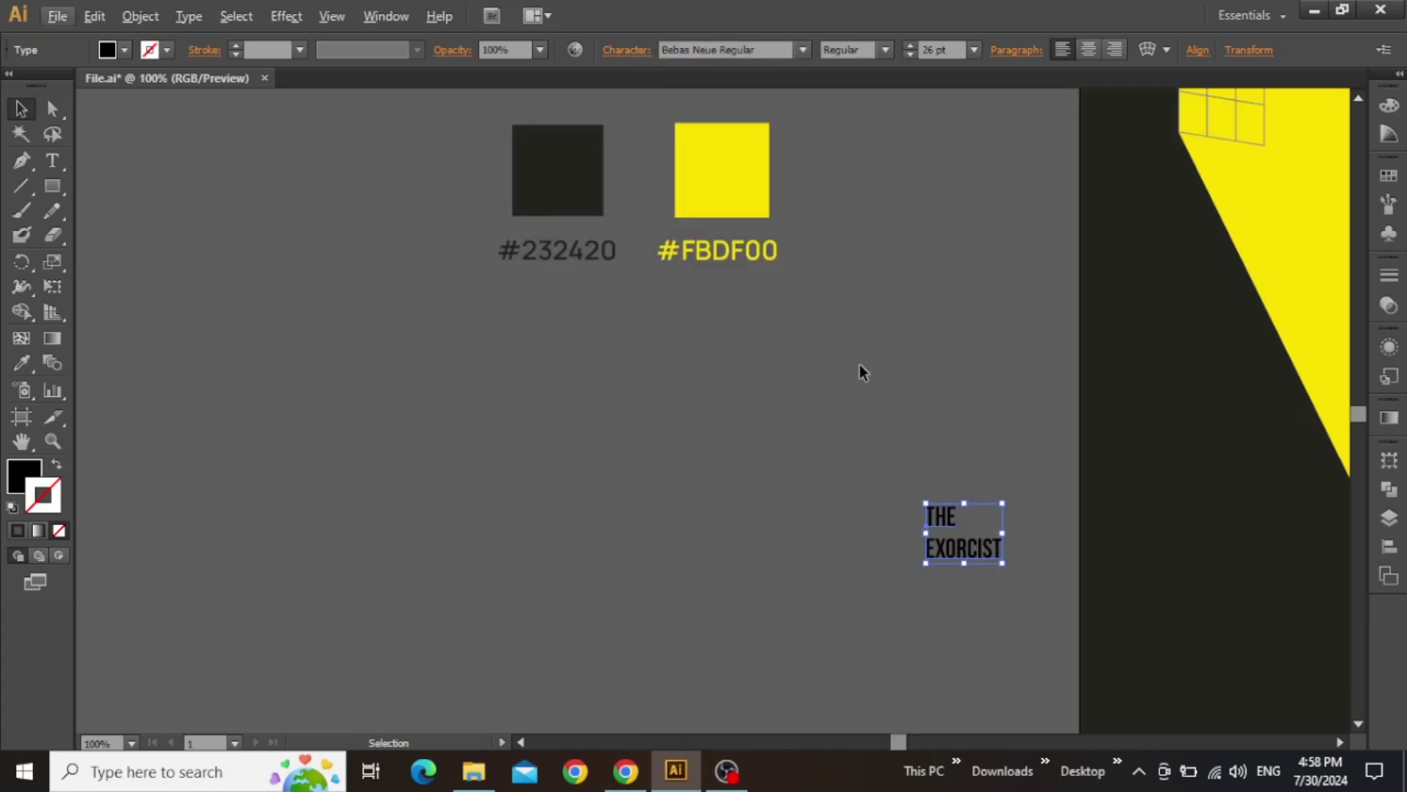
Fill the title text with the yellow sampled from the #FBDF00 swatch.
key("i")
left_click(728, 173)
key("v")
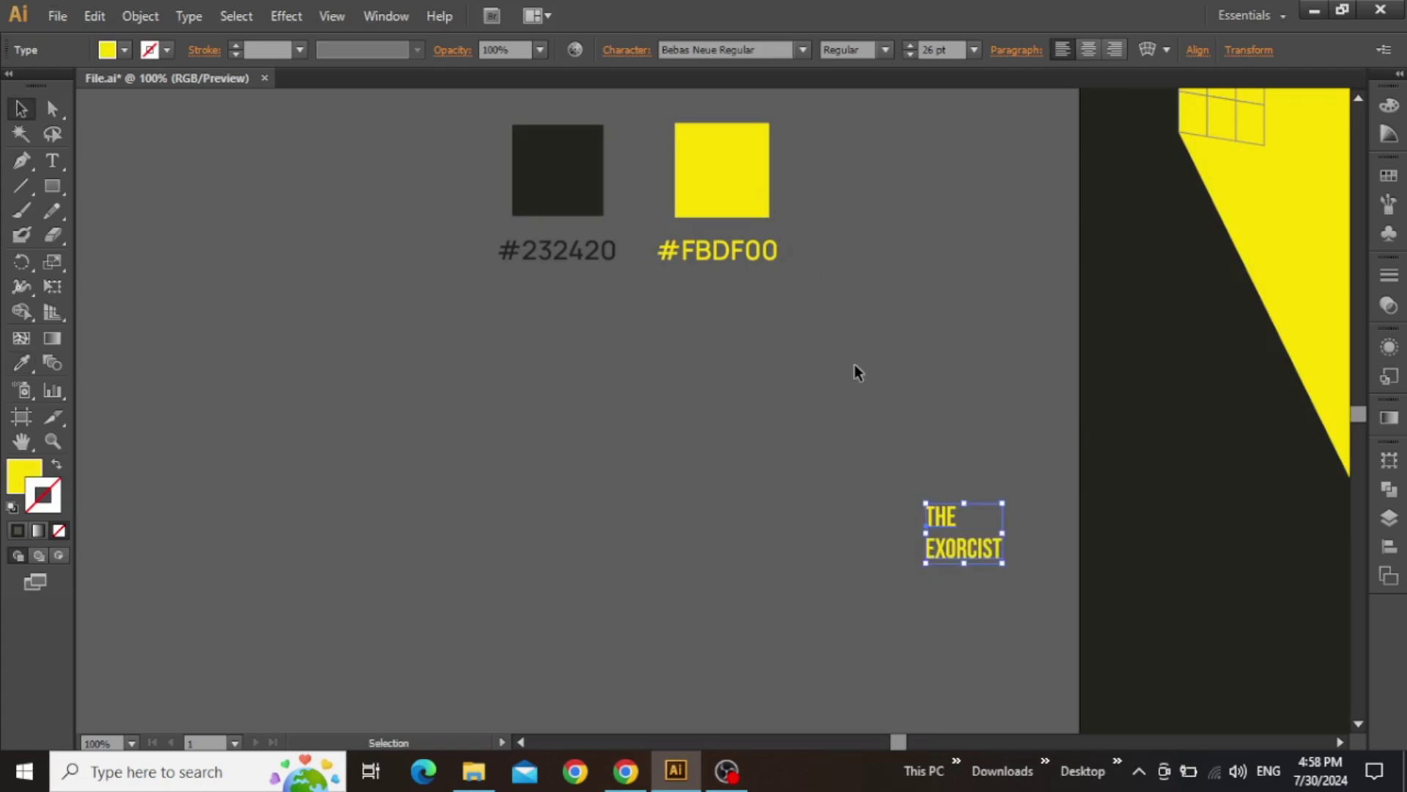
Place the title on the dark lower-left area of the artboard and set its font size to 54 pt.
left_click(858, 372)
left_click_drag(870, 386, 506, 305)
left_click_drag(594, 440, 813, 459)
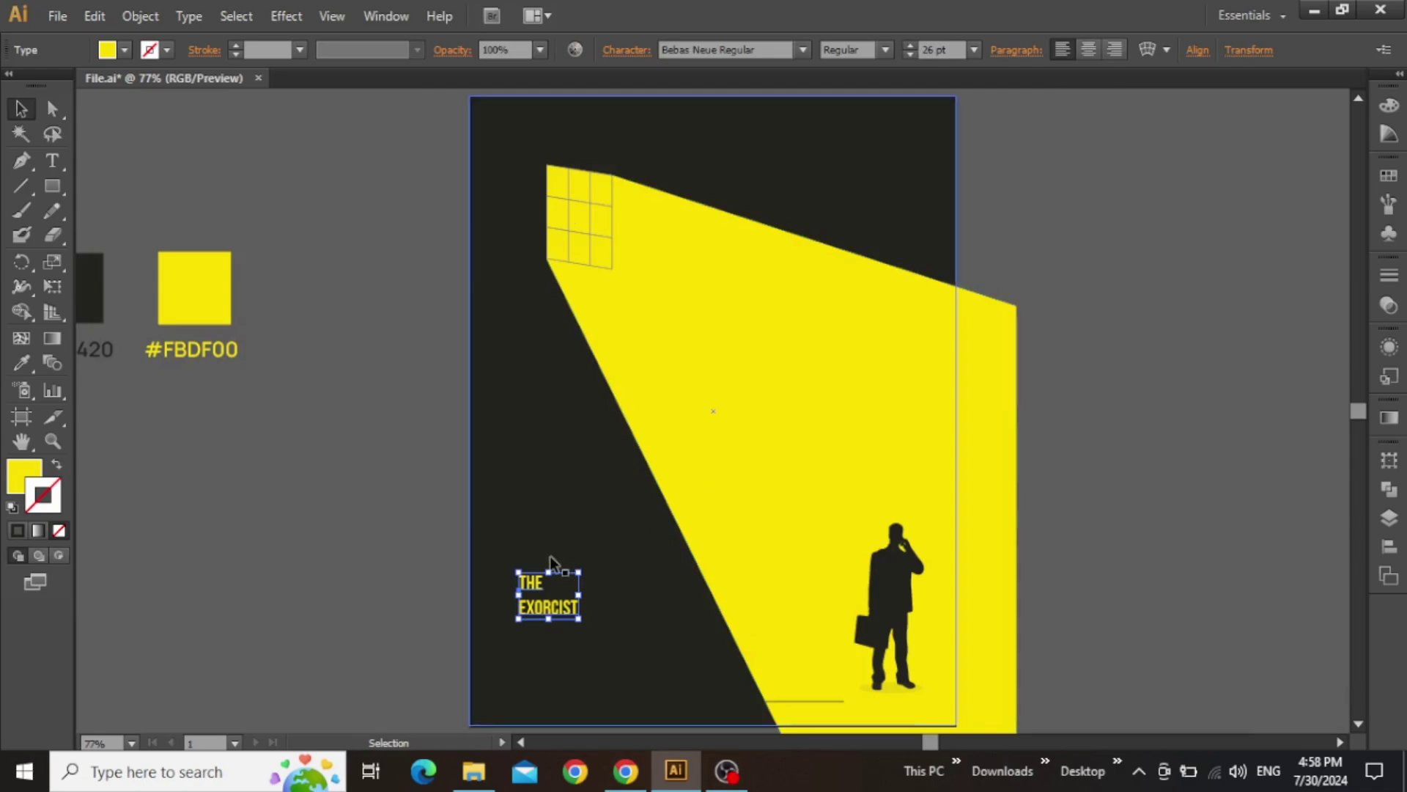
scroll(946, 46, "up", 8)
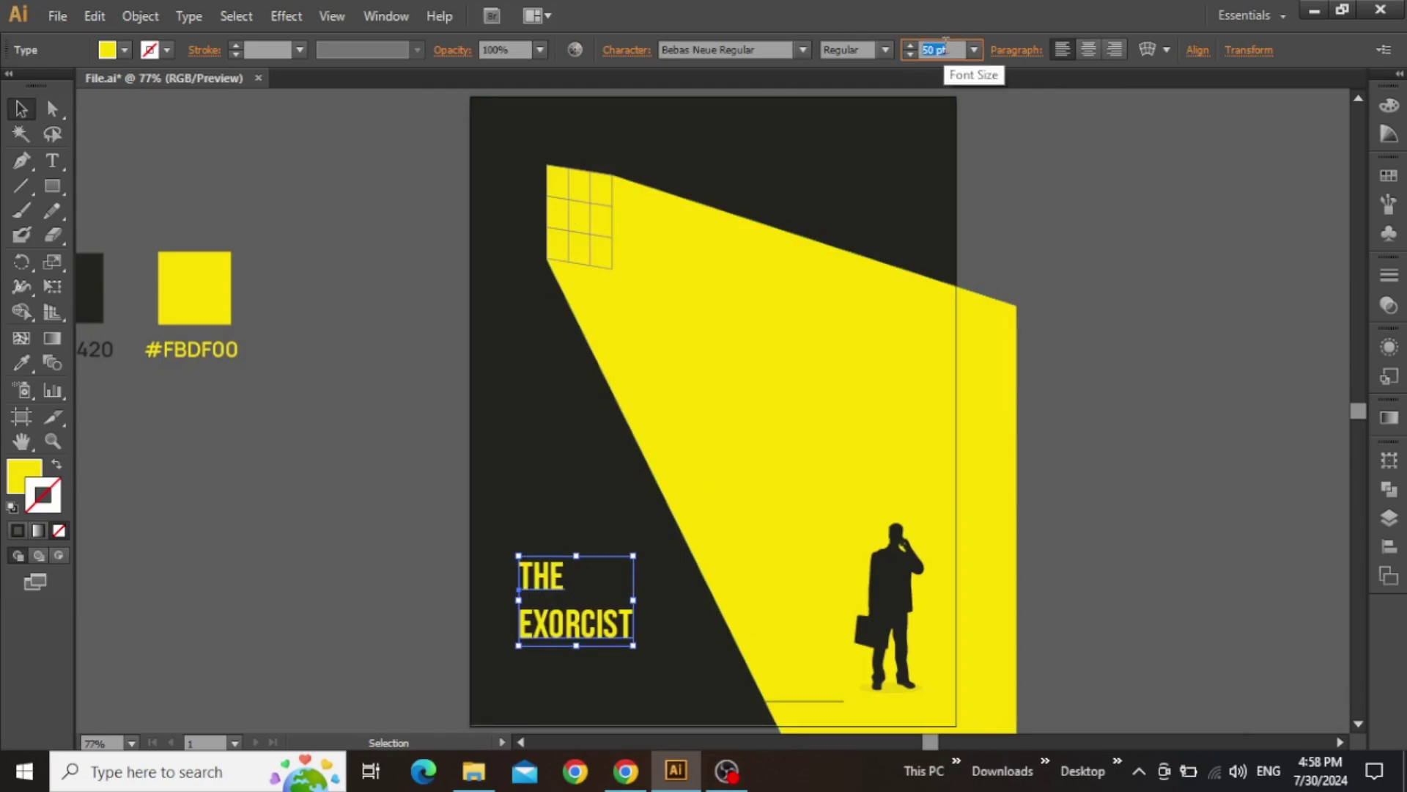
key("Up")
key("Up")
key("Up")
key("Up")
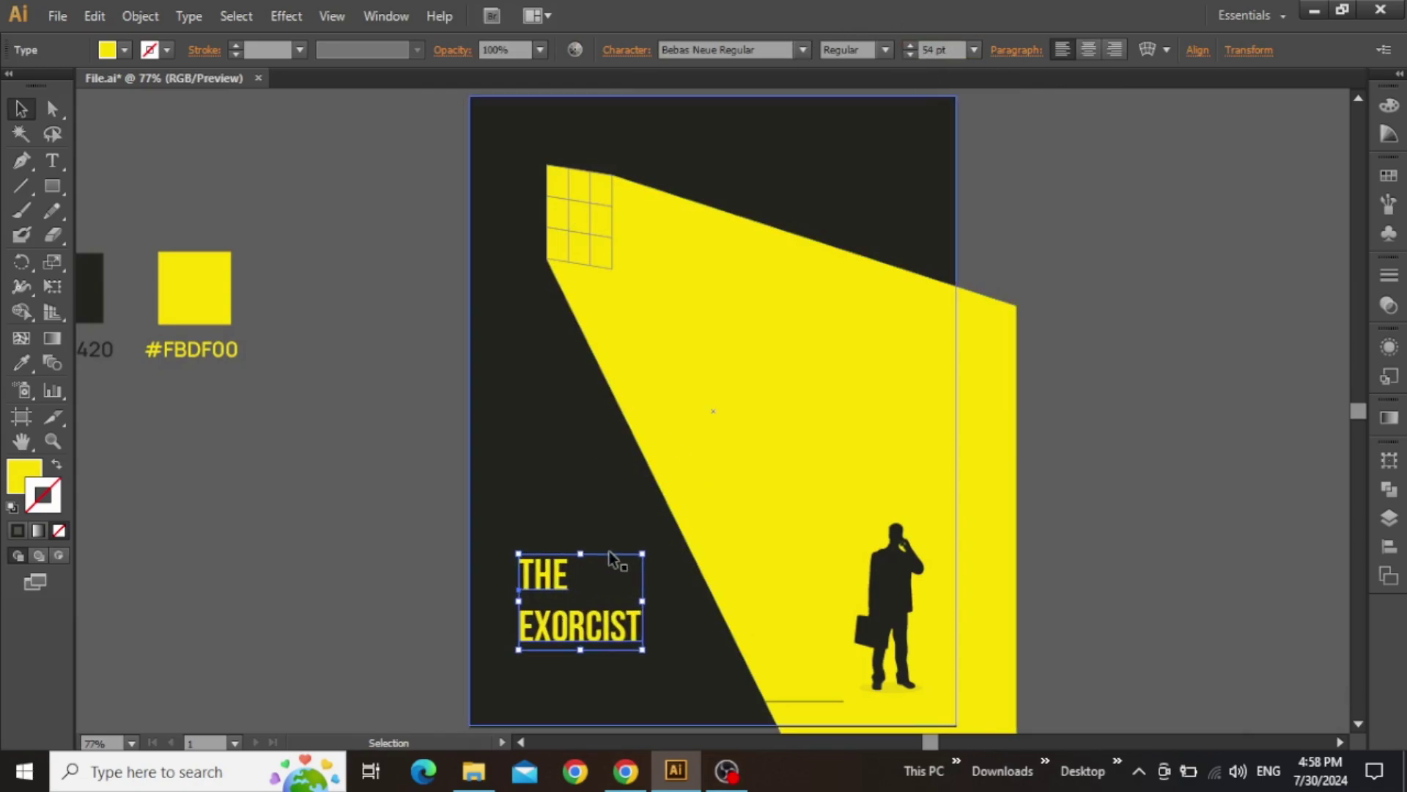
left_click(635, 503)
scroll(635, 503, "down", 2)
left_click_drag(550, 544, 537, 485)
Tighten the title's leading to 57 pt and nudge the title slightly down.
left_click(624, 50)
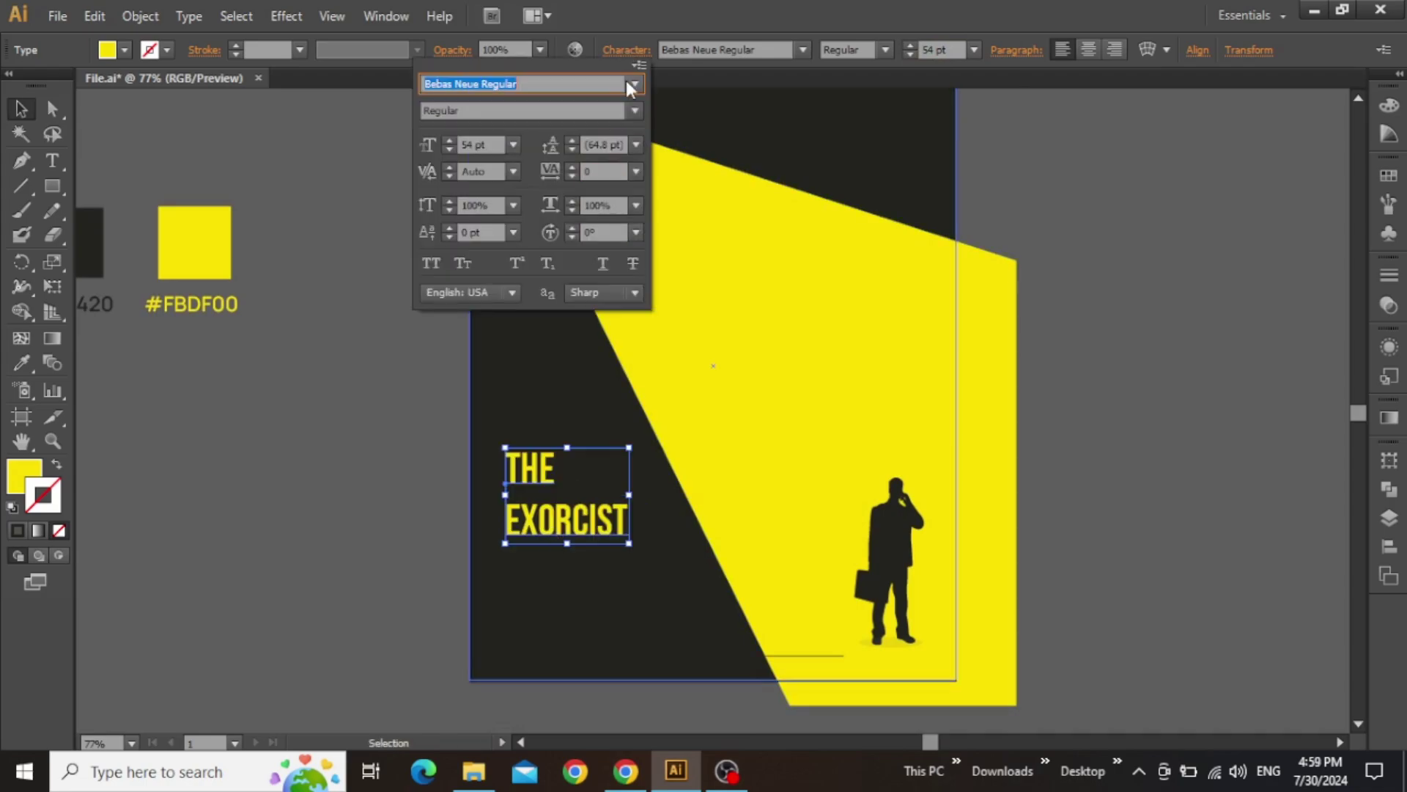
left_click(605, 144)
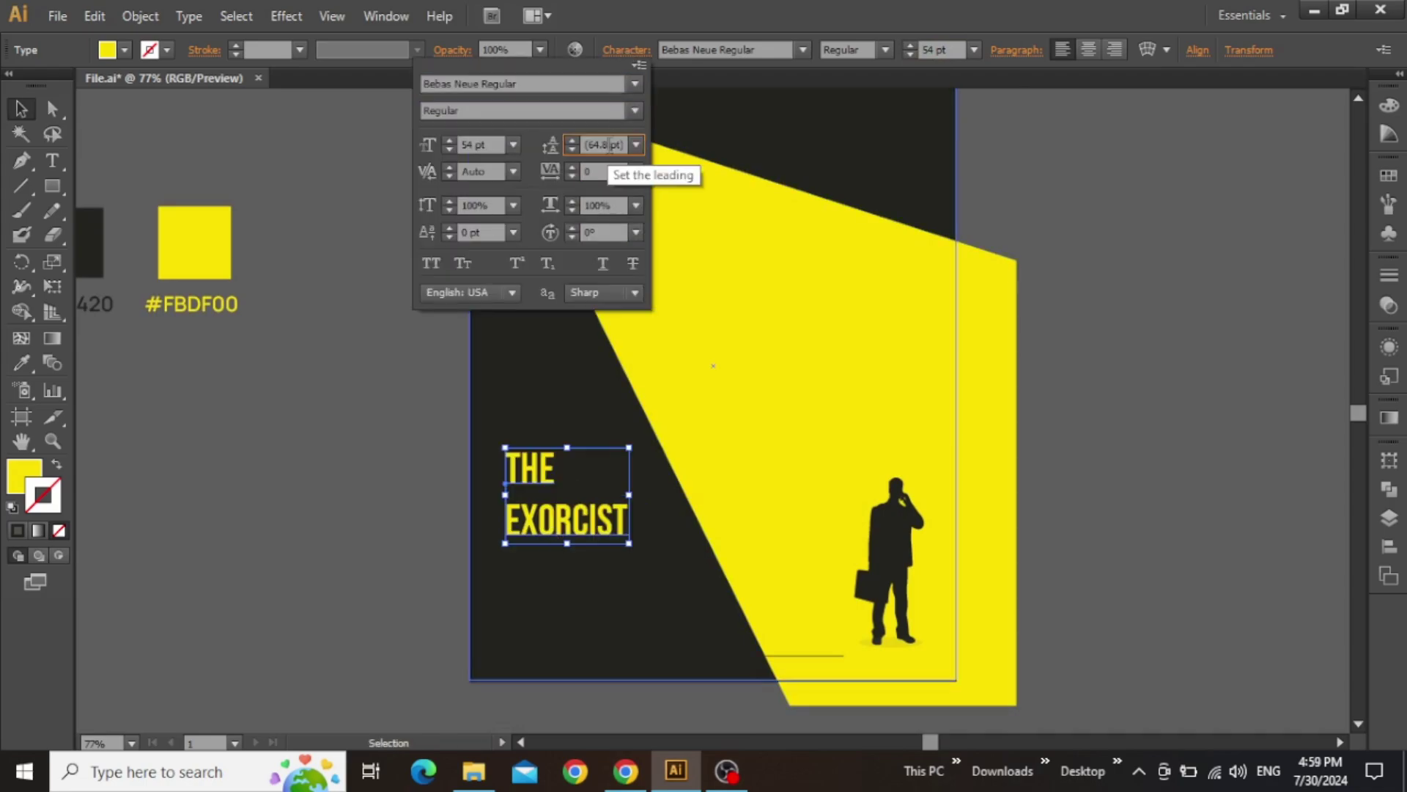
type("60")
key("Return")
key("Down")
key("Down")
key("Down")
key("Down")
key("Down")
key("Return")
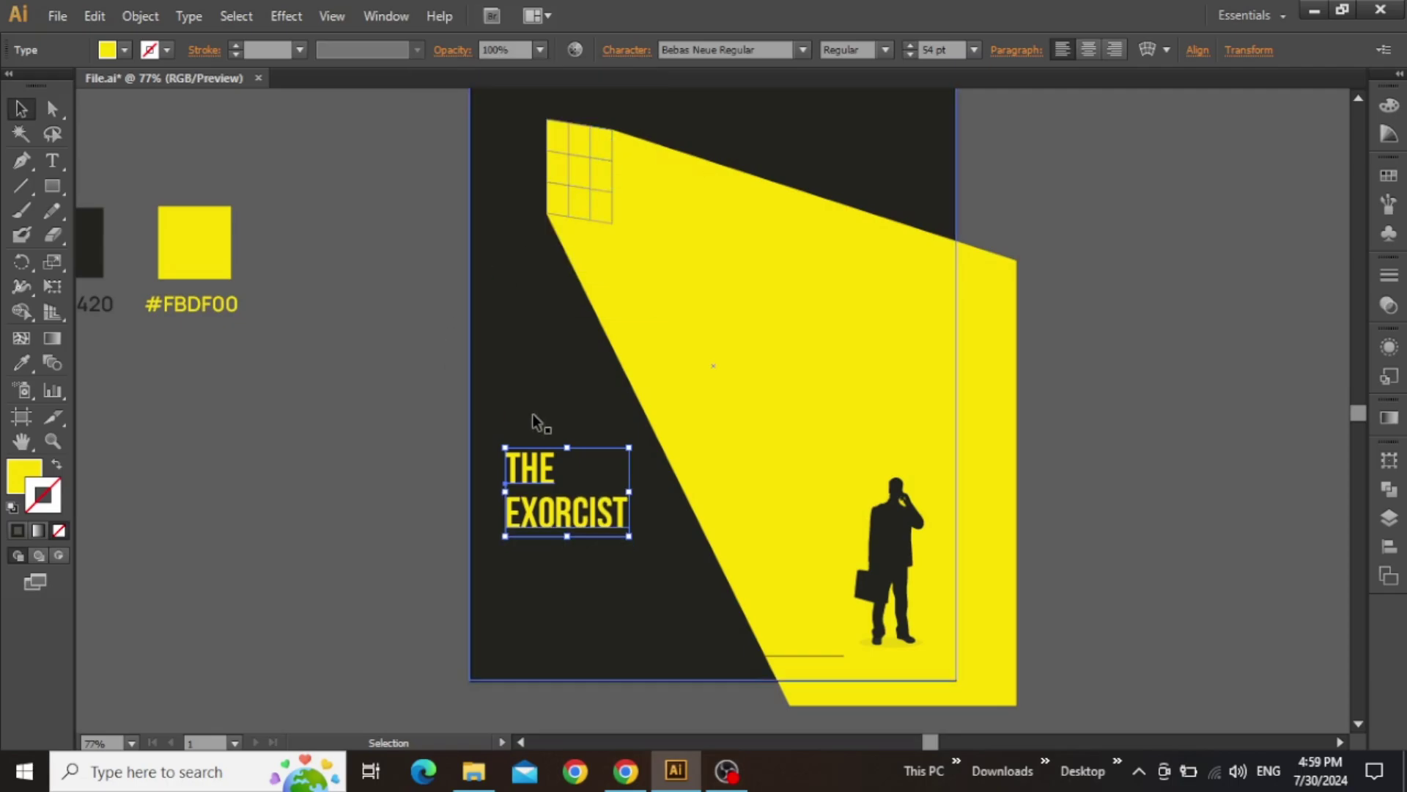
key("shift+Down")
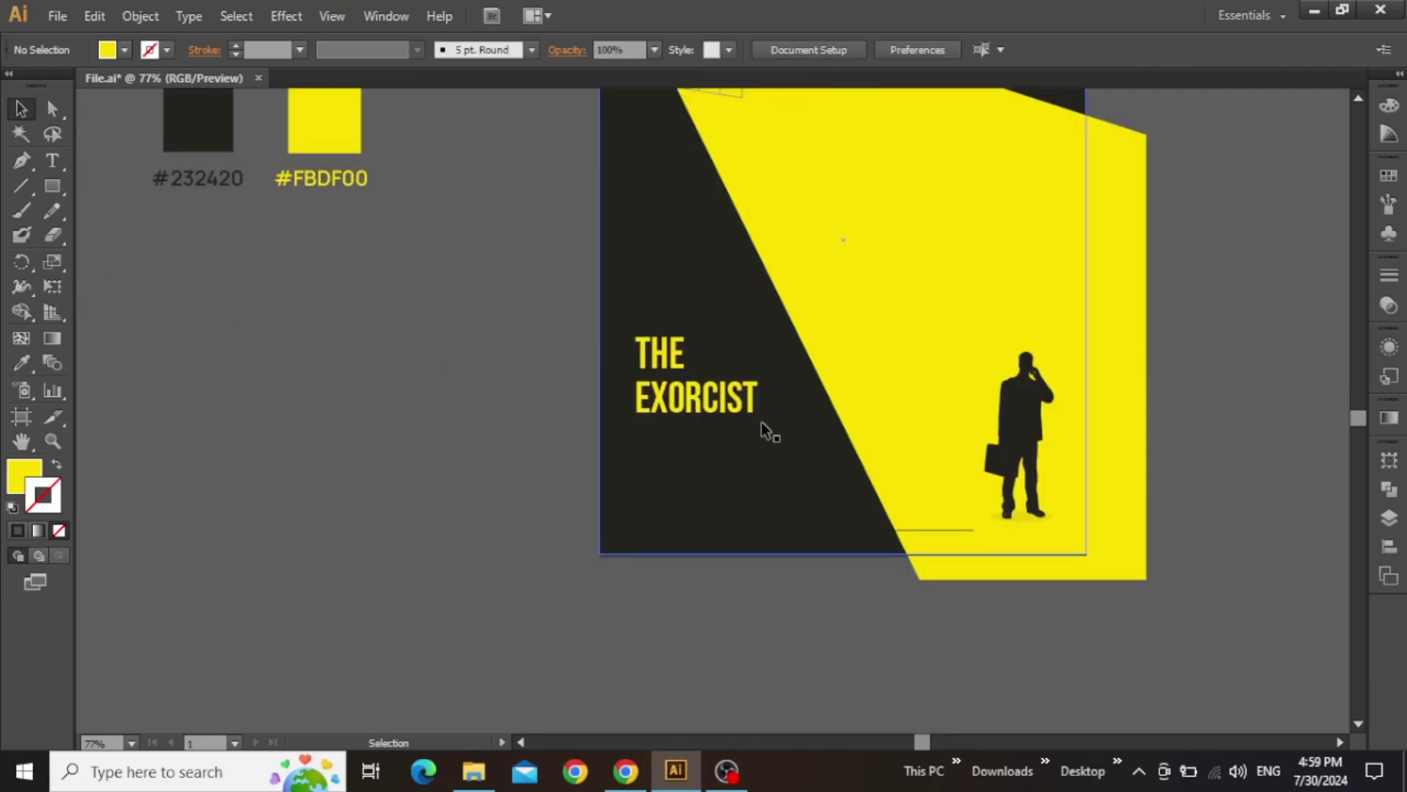
Duplicate the title directly below itself and replace the copy's text with DIRECTED BY.
scroll(762, 420, "up", 3)
scroll(762, 421, "right", 3)
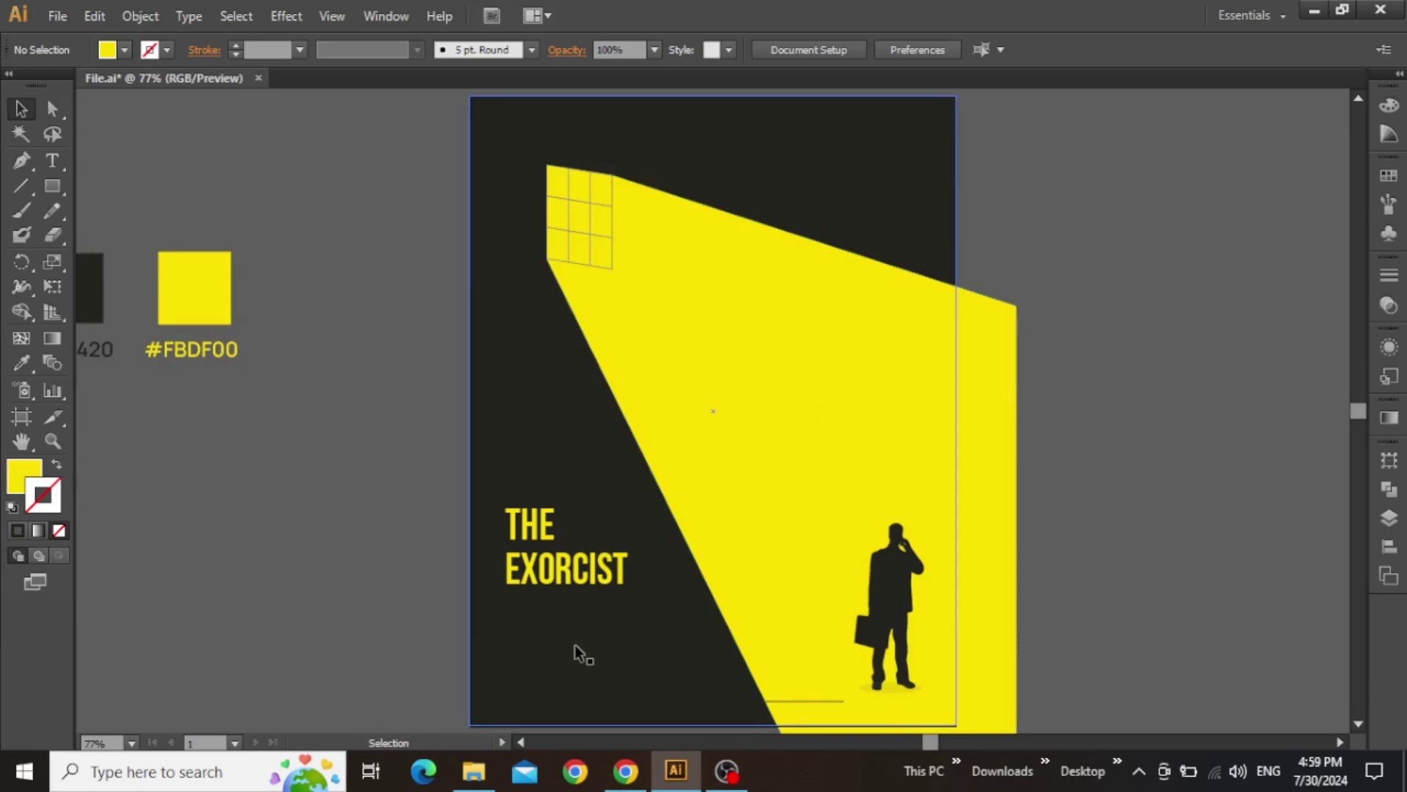
scroll(557, 642, "up", 2)
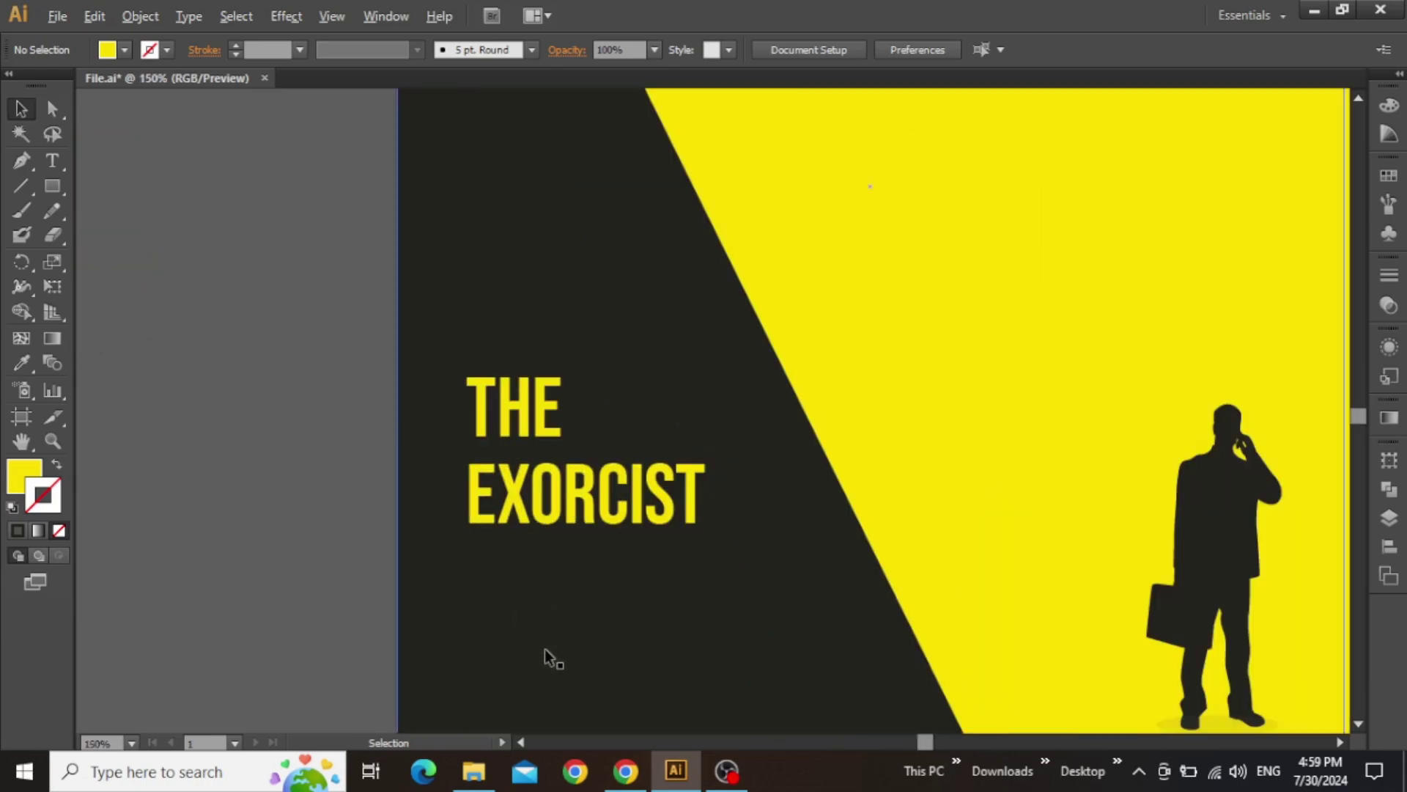
left_click_drag(258, 587, 407, 396)
scroll(452, 416, "up", 1)
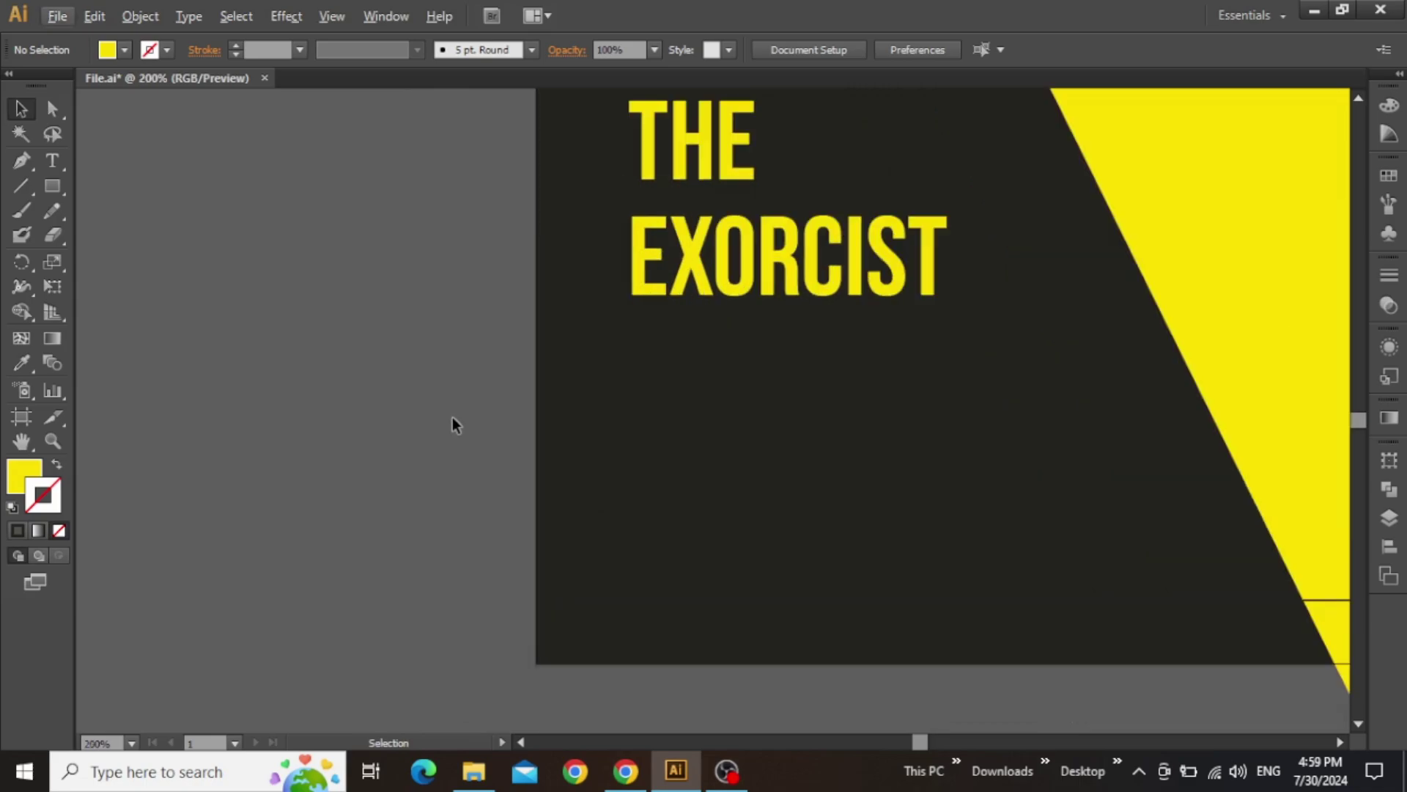
left_click(678, 297)
left_click_drag(680, 293, 681, 555)
double_click(717, 536)
key("ctrl+a")
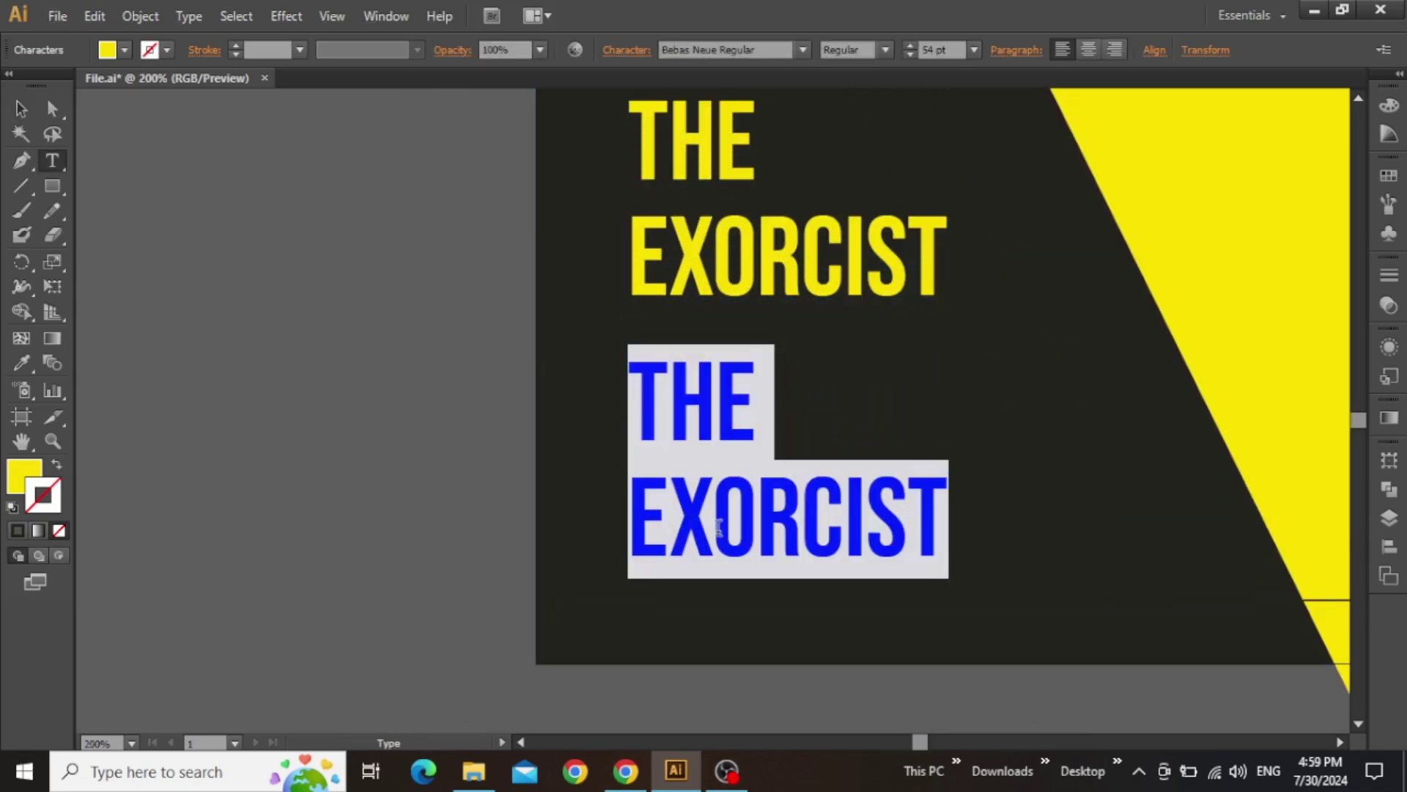
type("DIRECTED BY")
key("Escape")
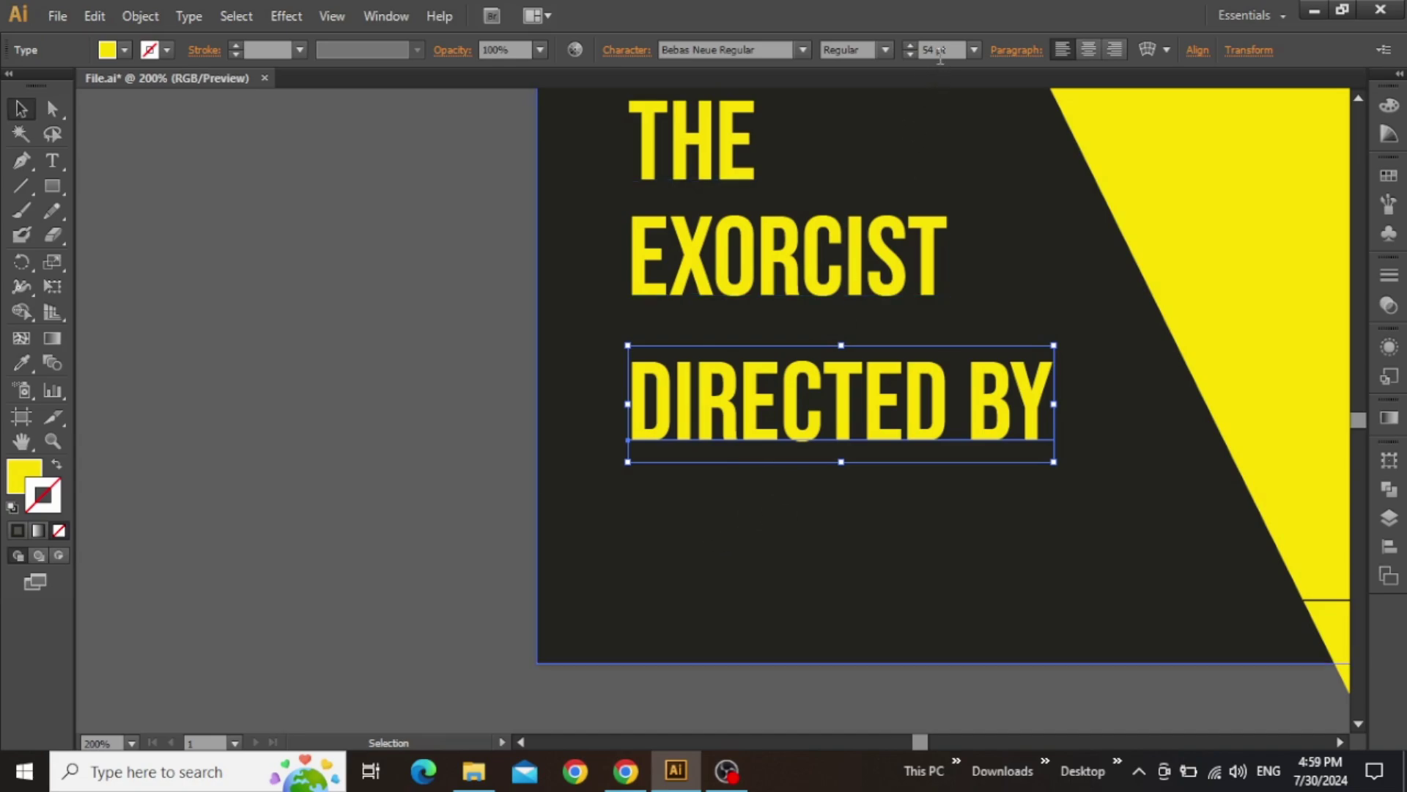
Reduce the DIRECTED BY text to 6 pt and move it up closer beneath the title.
key("shift+Down")
key("shift+Down")
key("shift+Down")
key("shift+Down")
key("shift+Down")
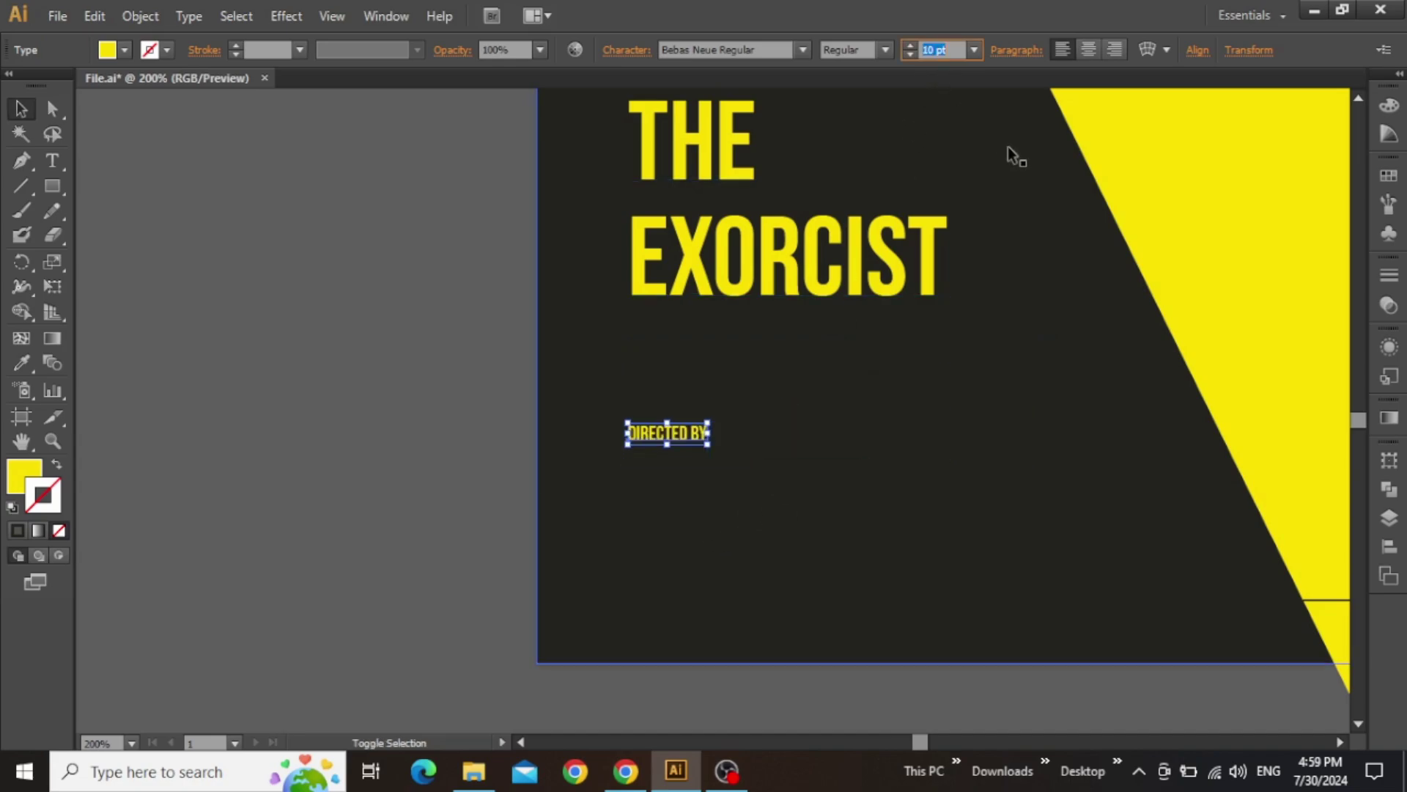
key("Down")
key("Down")
key("Down")
key("Down")
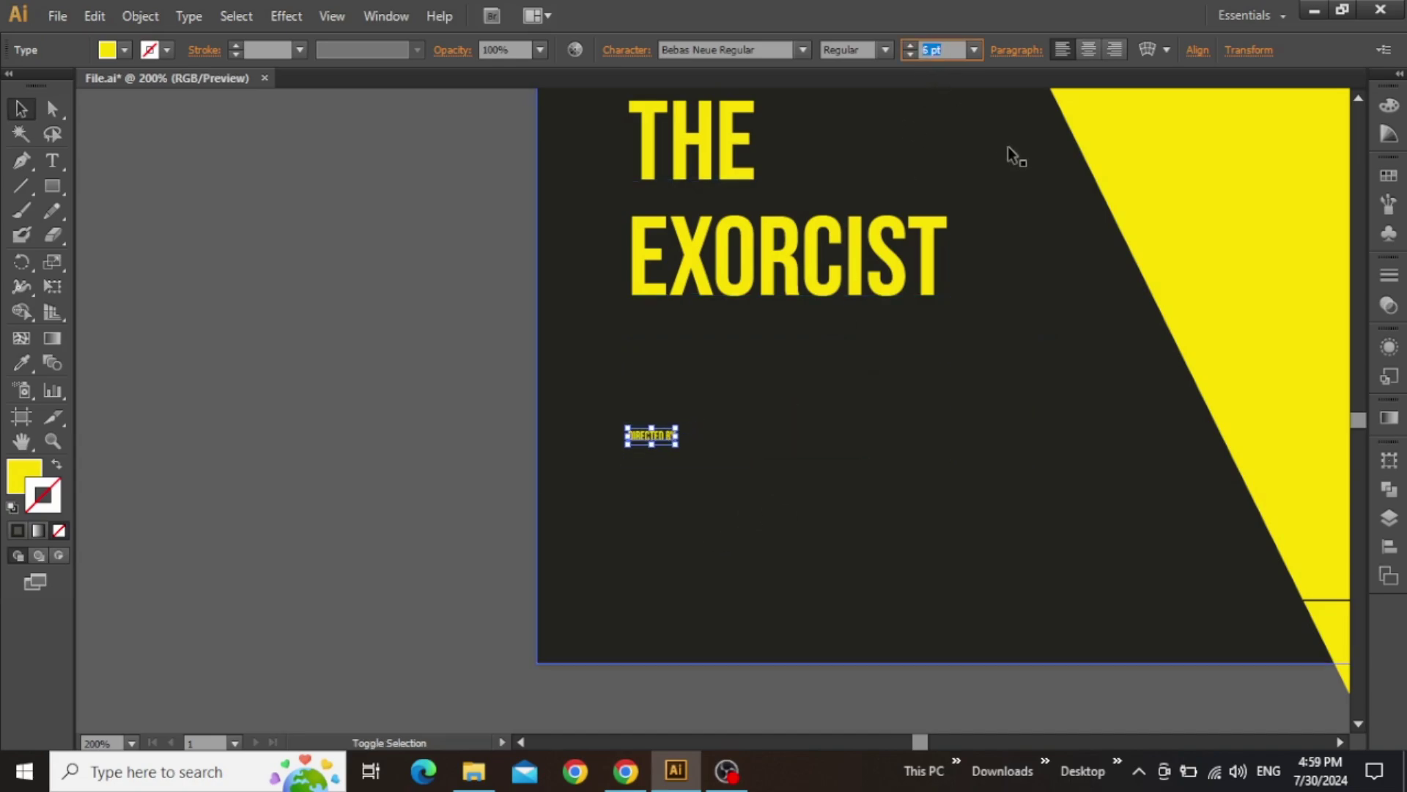
left_click_drag(723, 370, 588, 461)
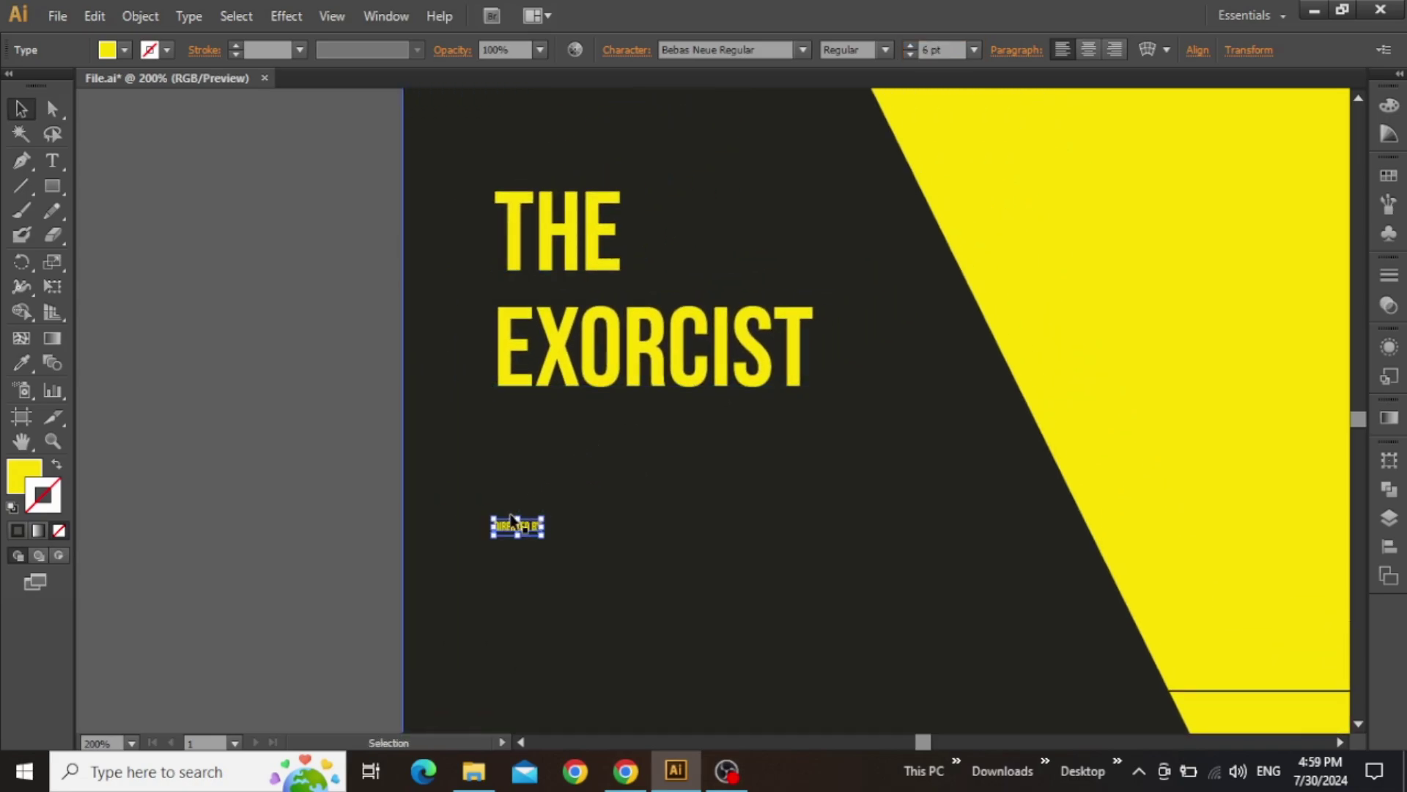
left_click_drag(515, 528, 515, 497)
left_click_drag(616, 485, 604, 413)
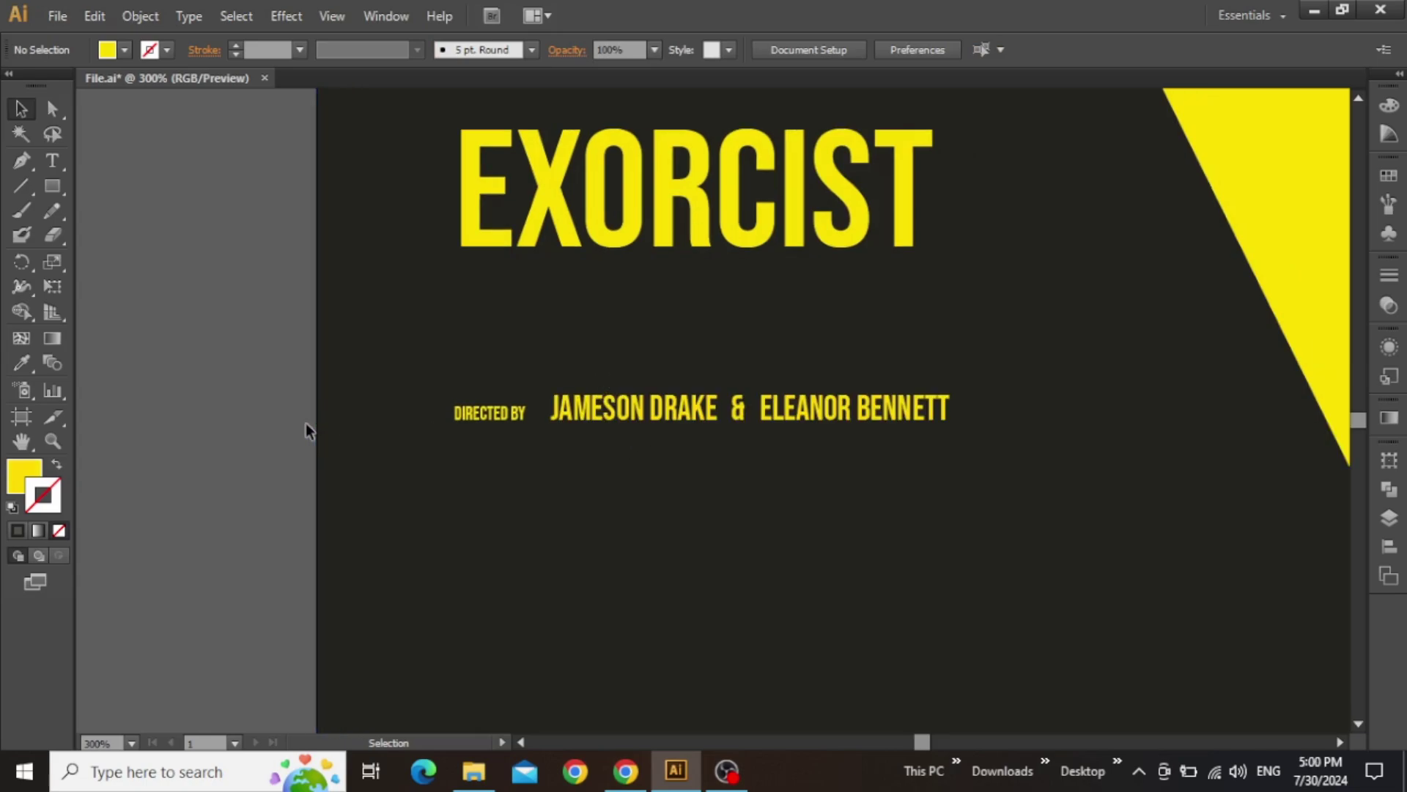
Add the two directors' names joined by an ampersand beside DIRECTED BY and shift them closer to that label.
left_click_drag(258, 416, 192, 387)
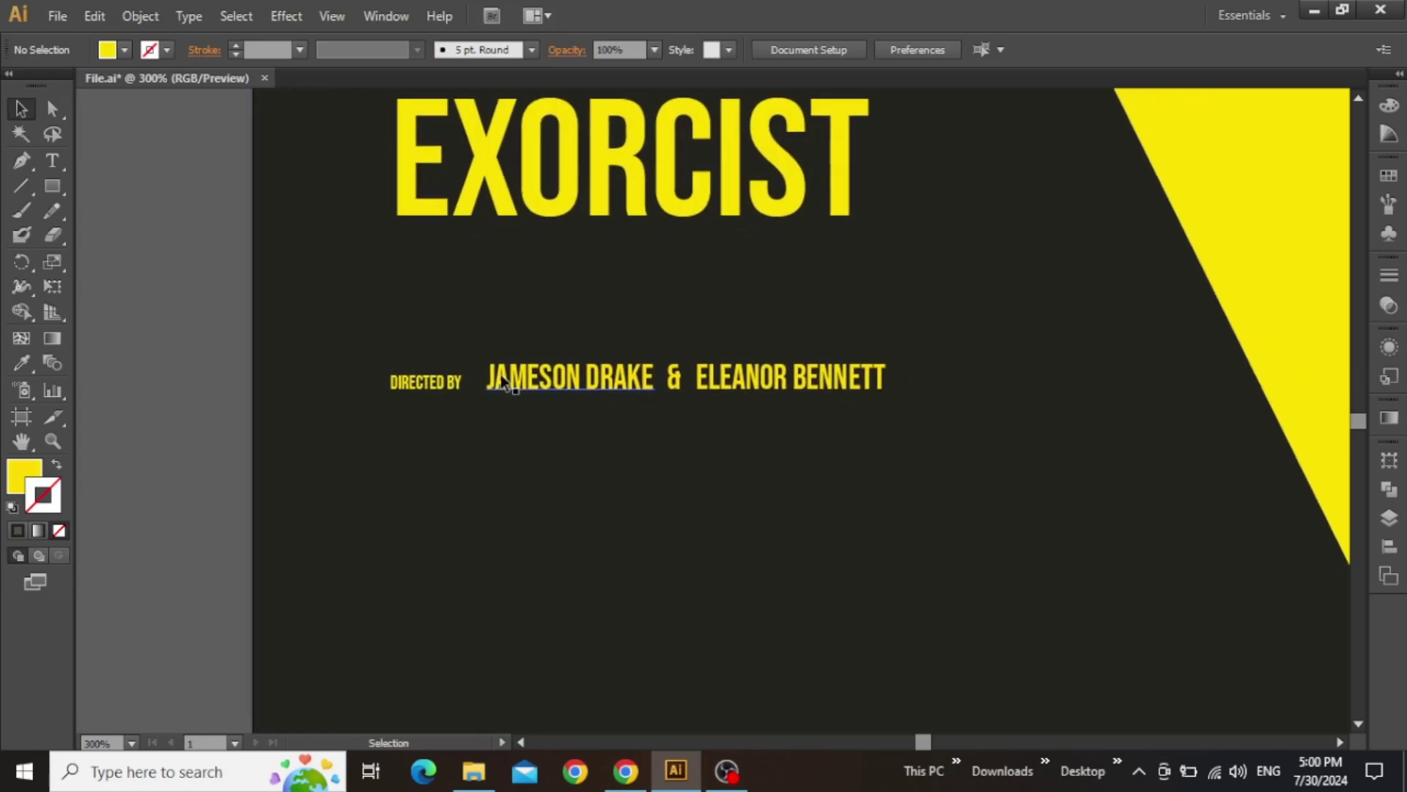
scroll(505, 384, "up", 2)
left_click(631, 383)
left_click(854, 395, "shift")
left_click(916, 392, "shift")
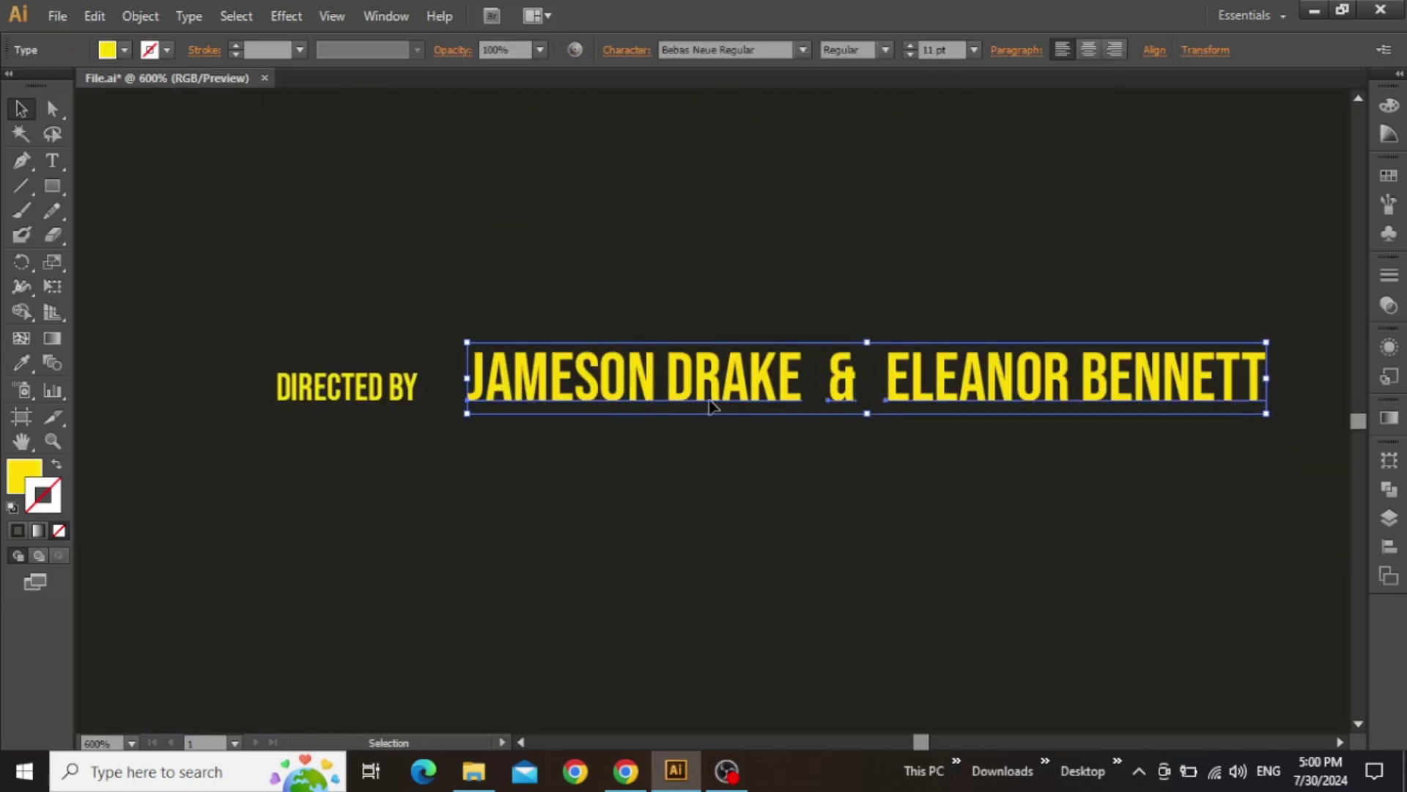
left_click_drag(708, 399, 677, 399)
left_click(600, 461)
Duplicate the DIRECTED BY label just below itself and change the copy's text to STARRING.
left_click_drag(608, 515, 644, 383)
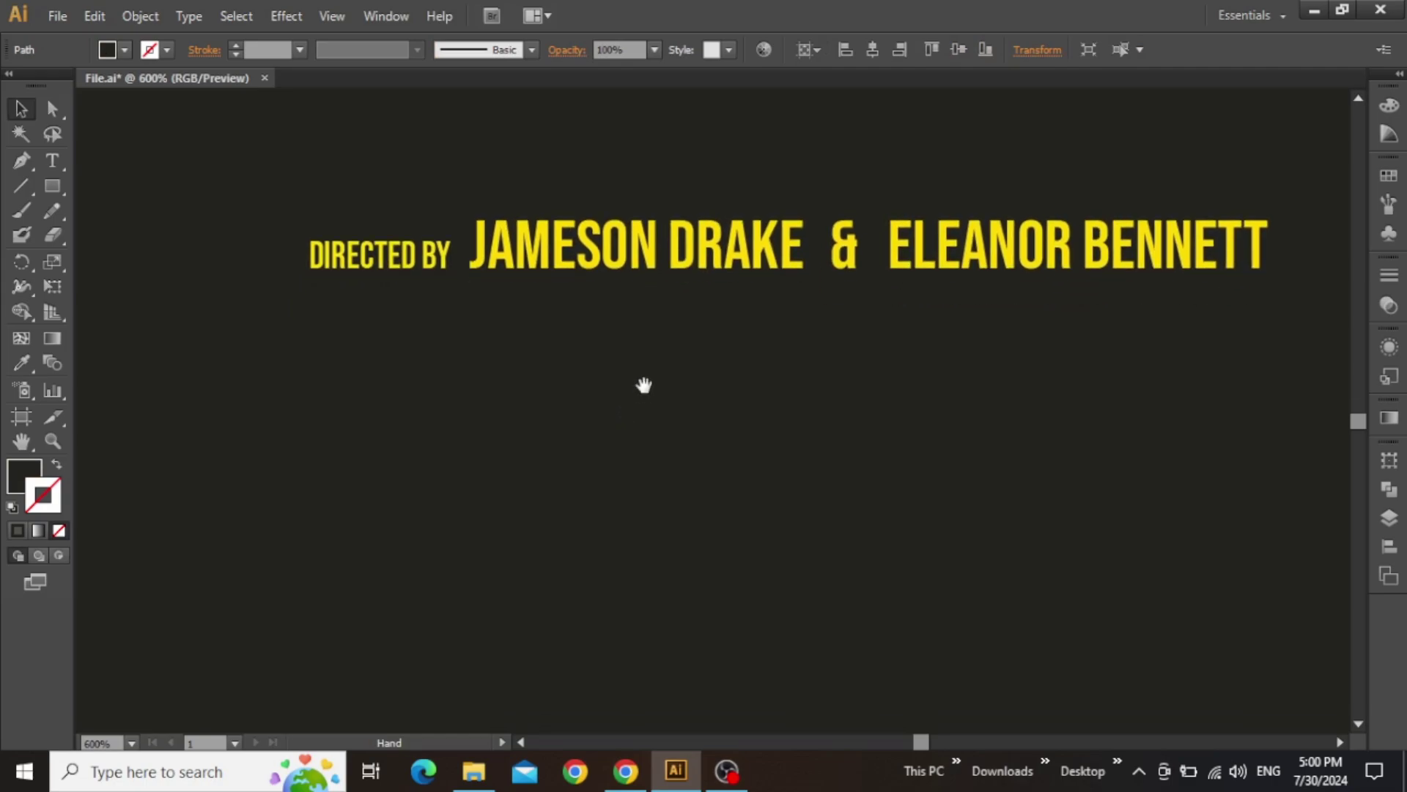
left_click(376, 265)
left_click_drag(374, 264, 370, 348)
double_click(368, 344)
key("ctrl+a")
type("STARRING")
key("Escape")
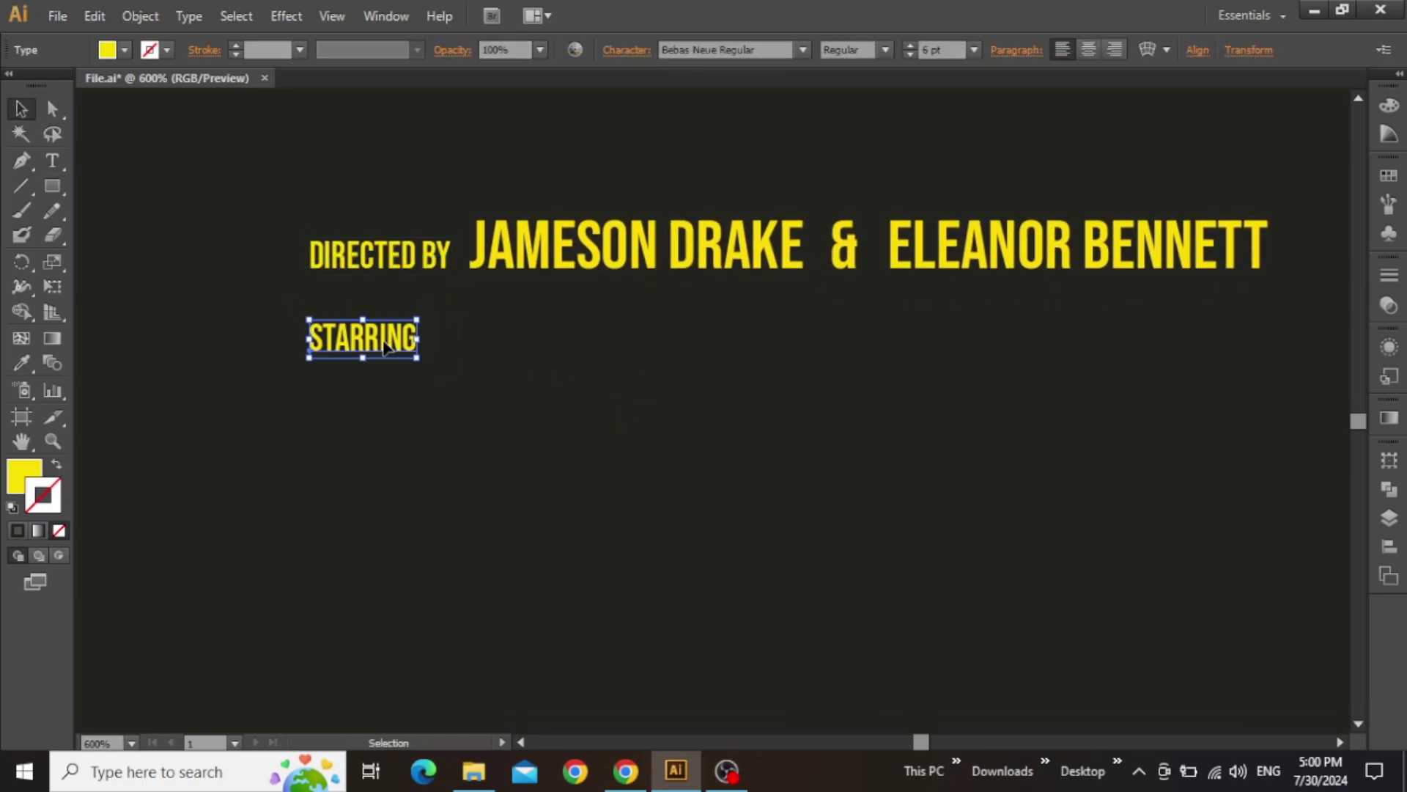
Paste the cast names, placing the first line beside STARRING and the other two lines left-aligned beneath it.
key("ctrl+v")
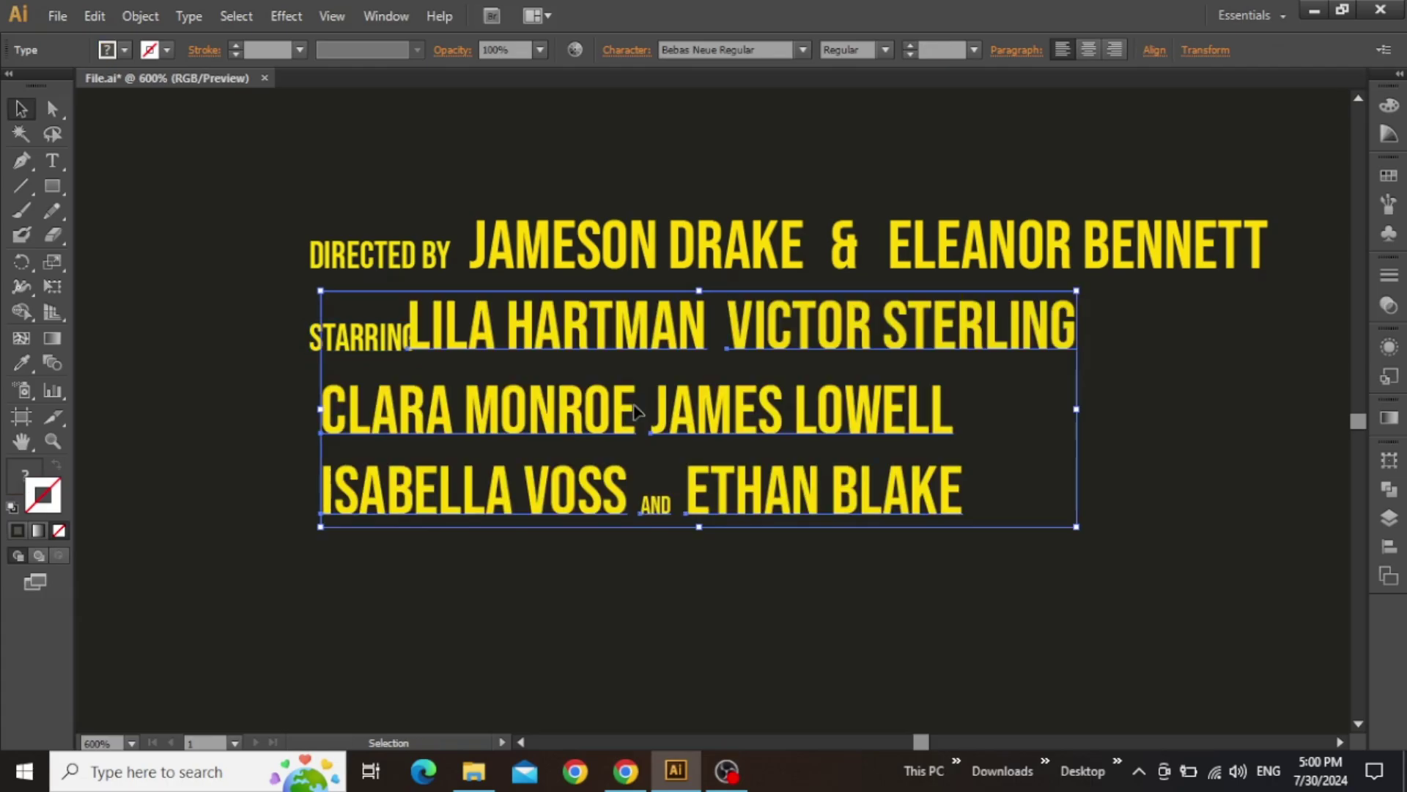
left_click_drag(548, 339, 601, 337)
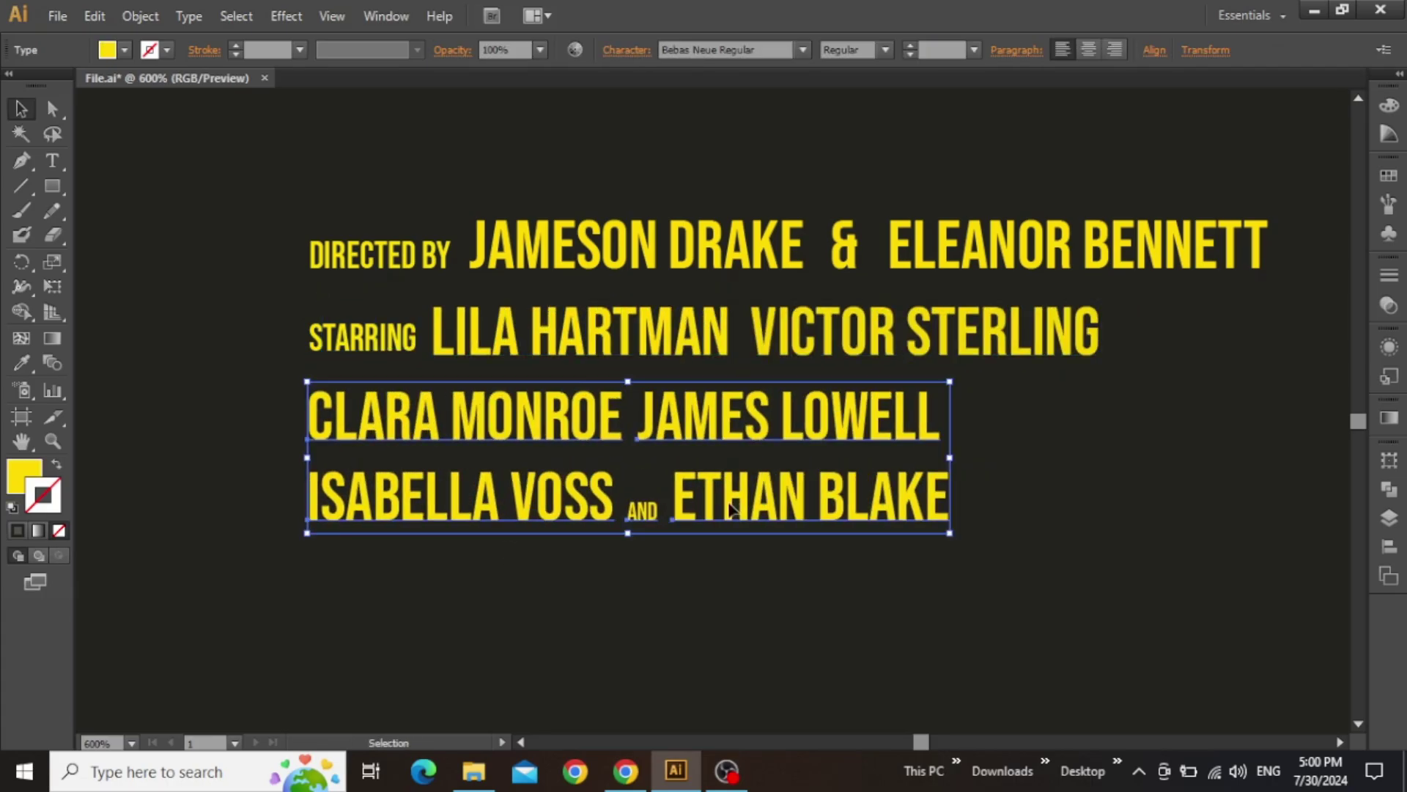
left_click(171, 325)
Select all the credit lines without the background and move them down toward the artboard's bottom edge.
key("ctrl+0")
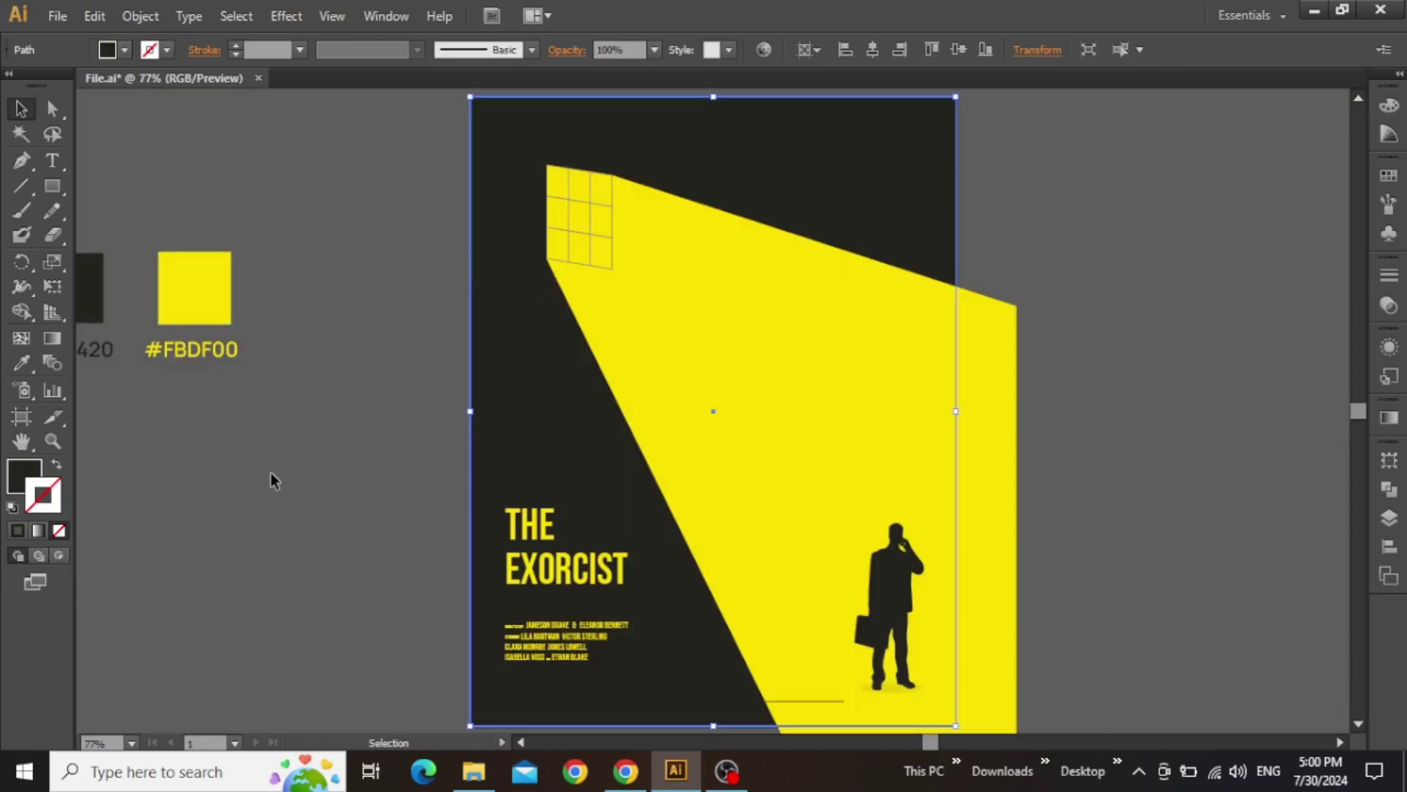
left_click(293, 518)
left_click_drag(352, 571, 729, 563)
scroll(438, 480, "up", 1)
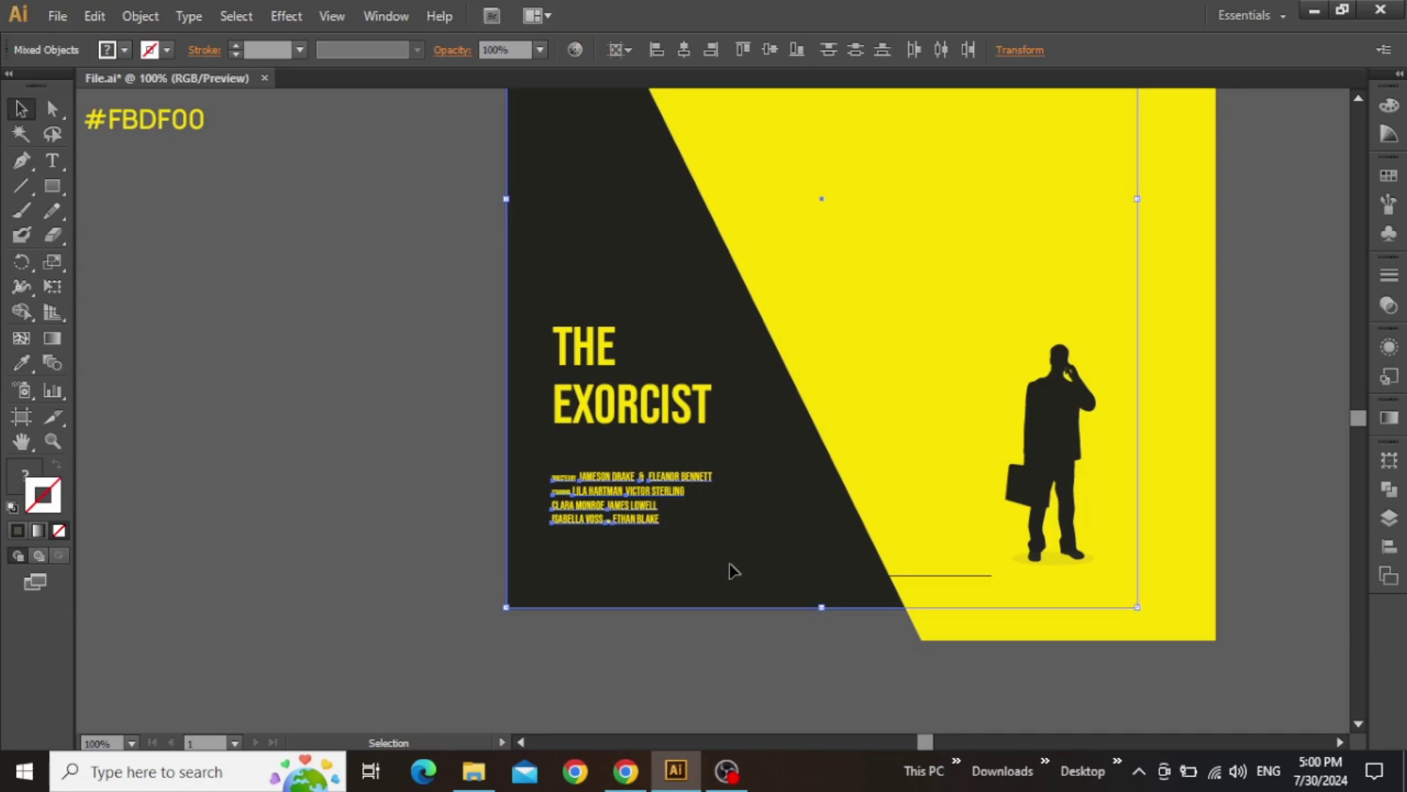
left_click(801, 594, "shift")
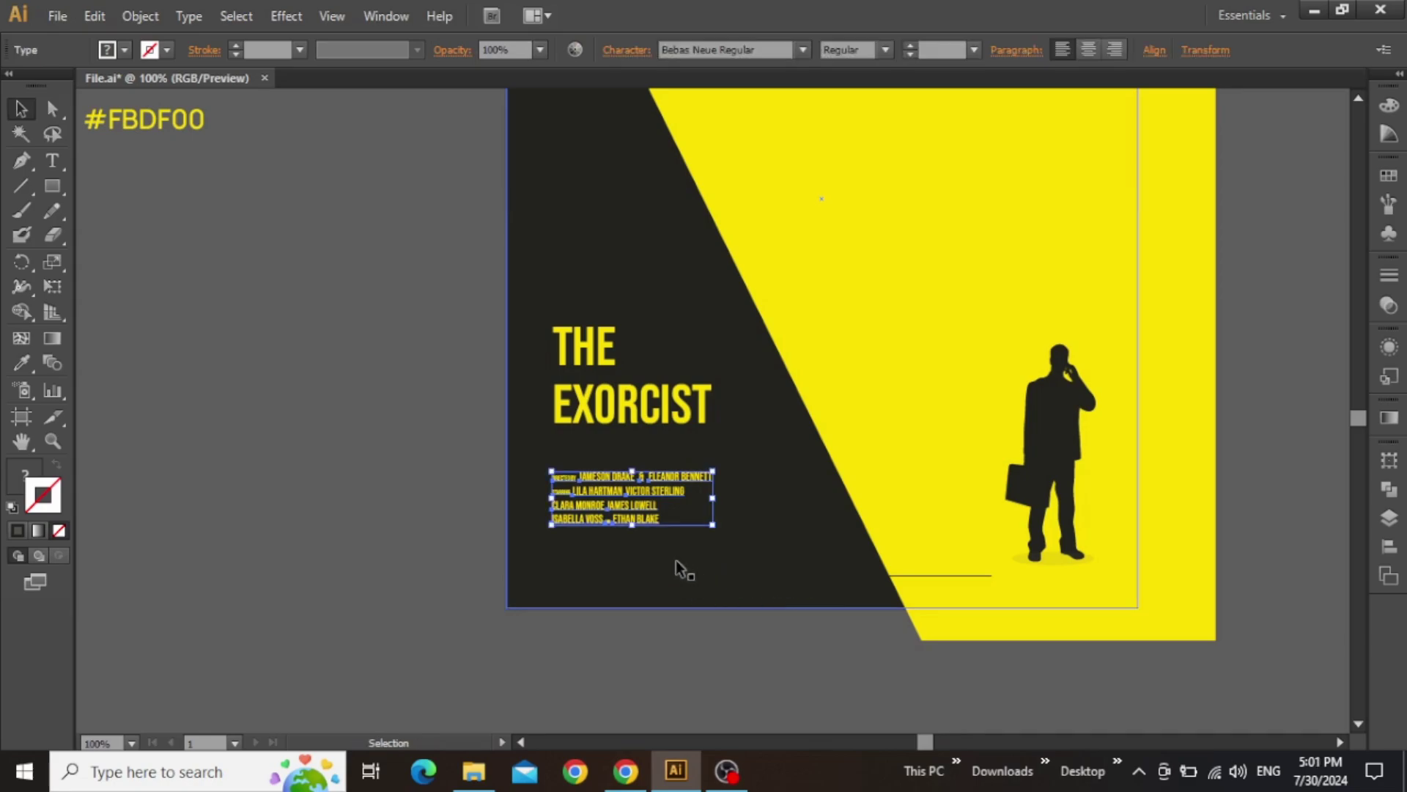
key("shift+Down")
key("shift+Down")
key("shift+Down")
key("shift+Down")
Move the THE EXORCIST title straight down closer to the credits and deselect it.
left_click(597, 407)
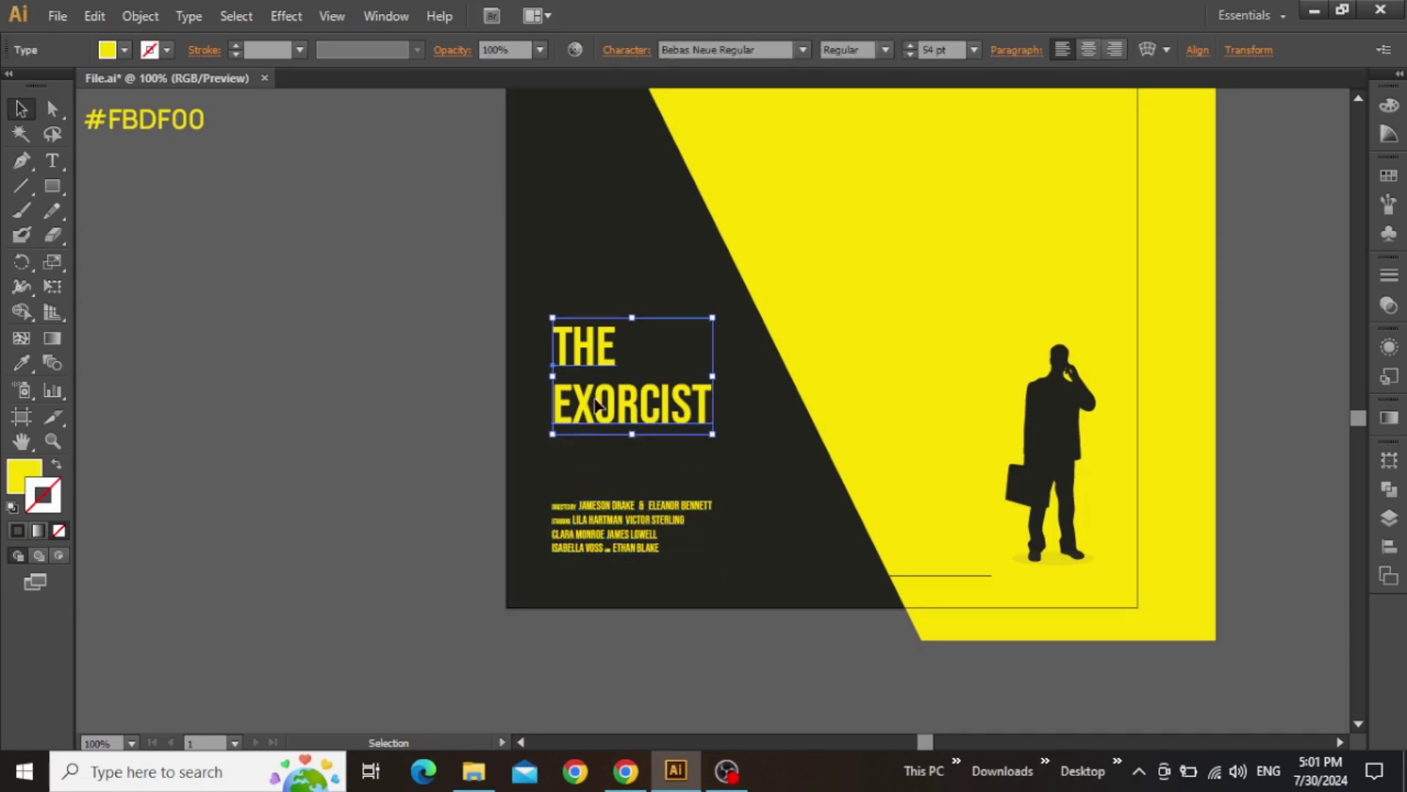
left_click_drag(597, 407, 597, 441)
left_click(381, 434)
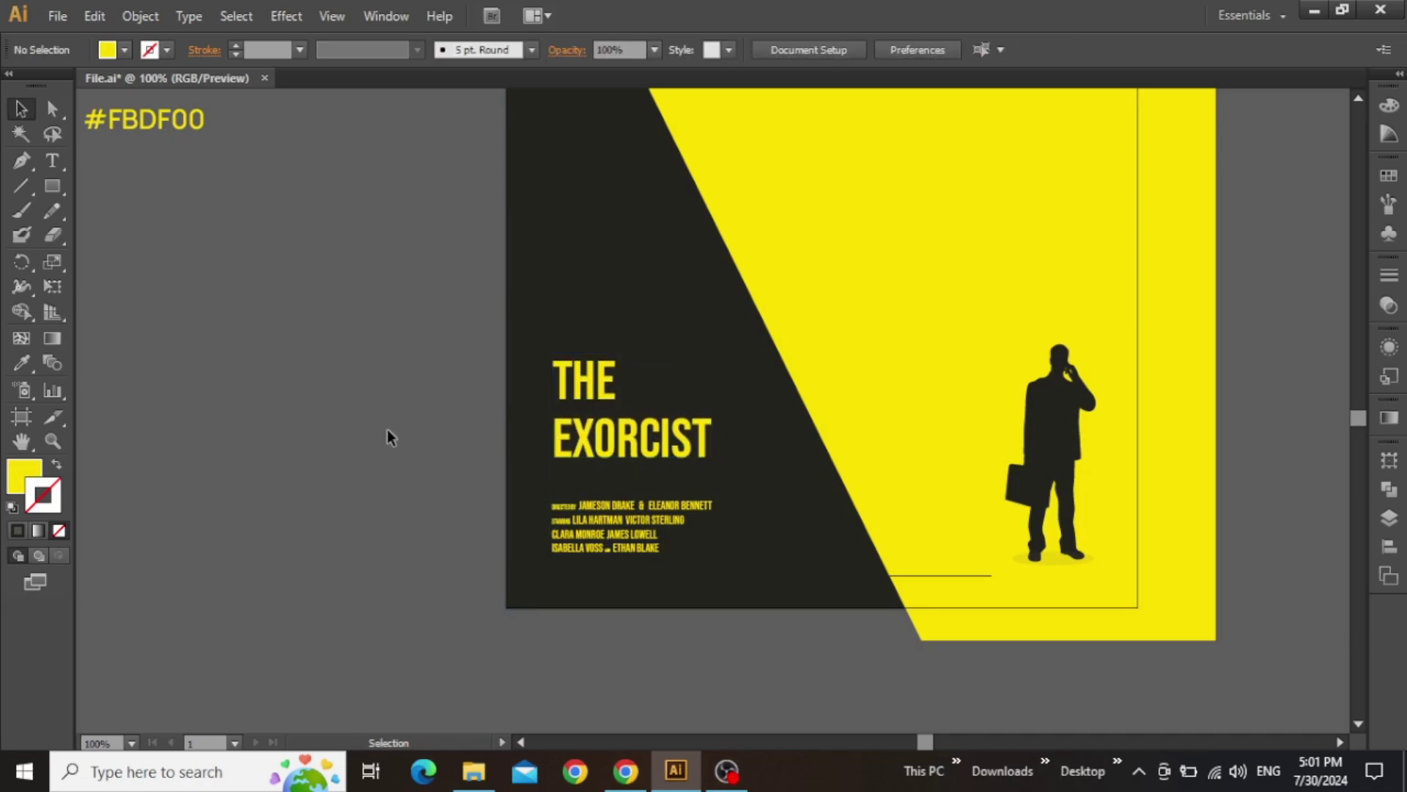
Draw a yellow rectangle exactly covering the artboard, from its top-left to its bottom-right corner.
key("ctrl+0")
key("ctrl+minus")
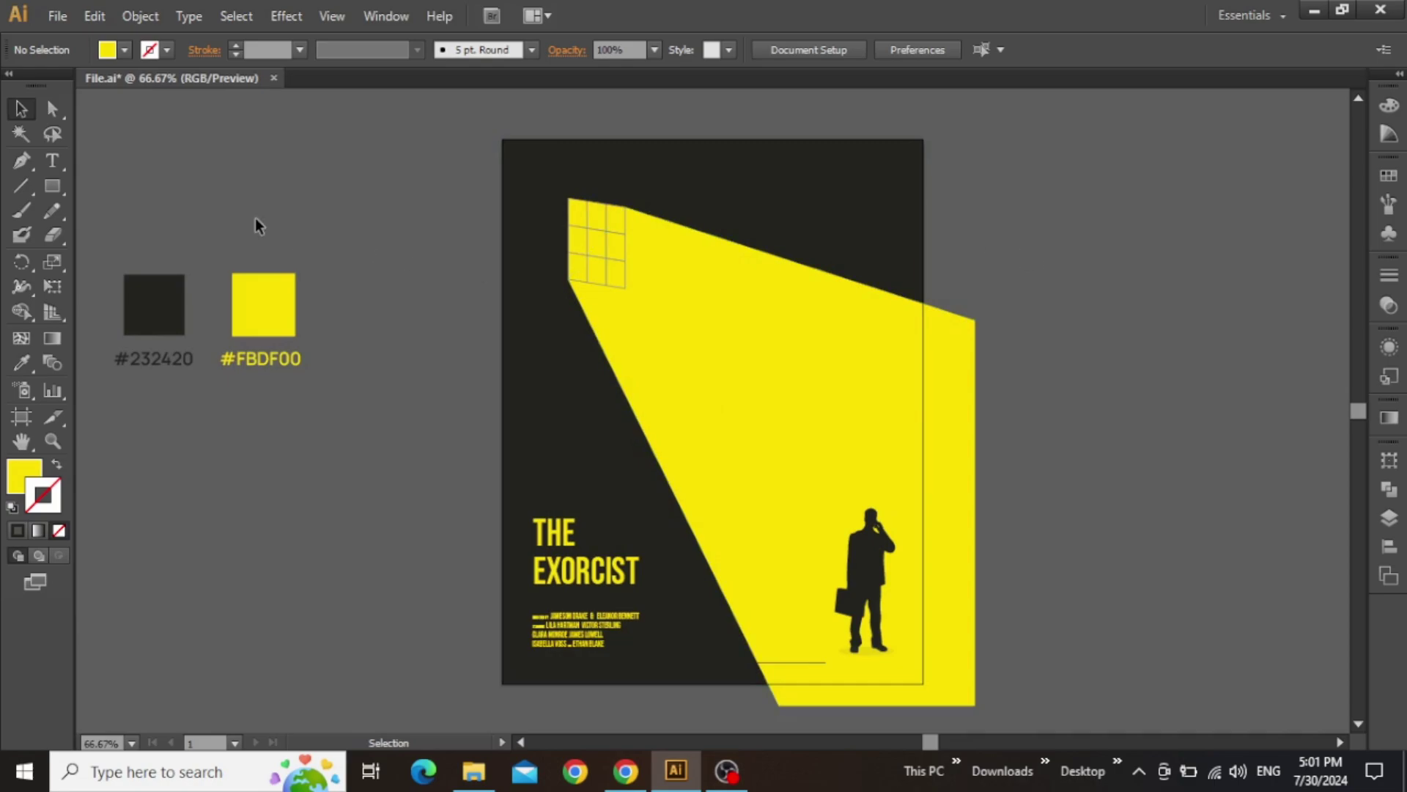
left_click(50, 188)
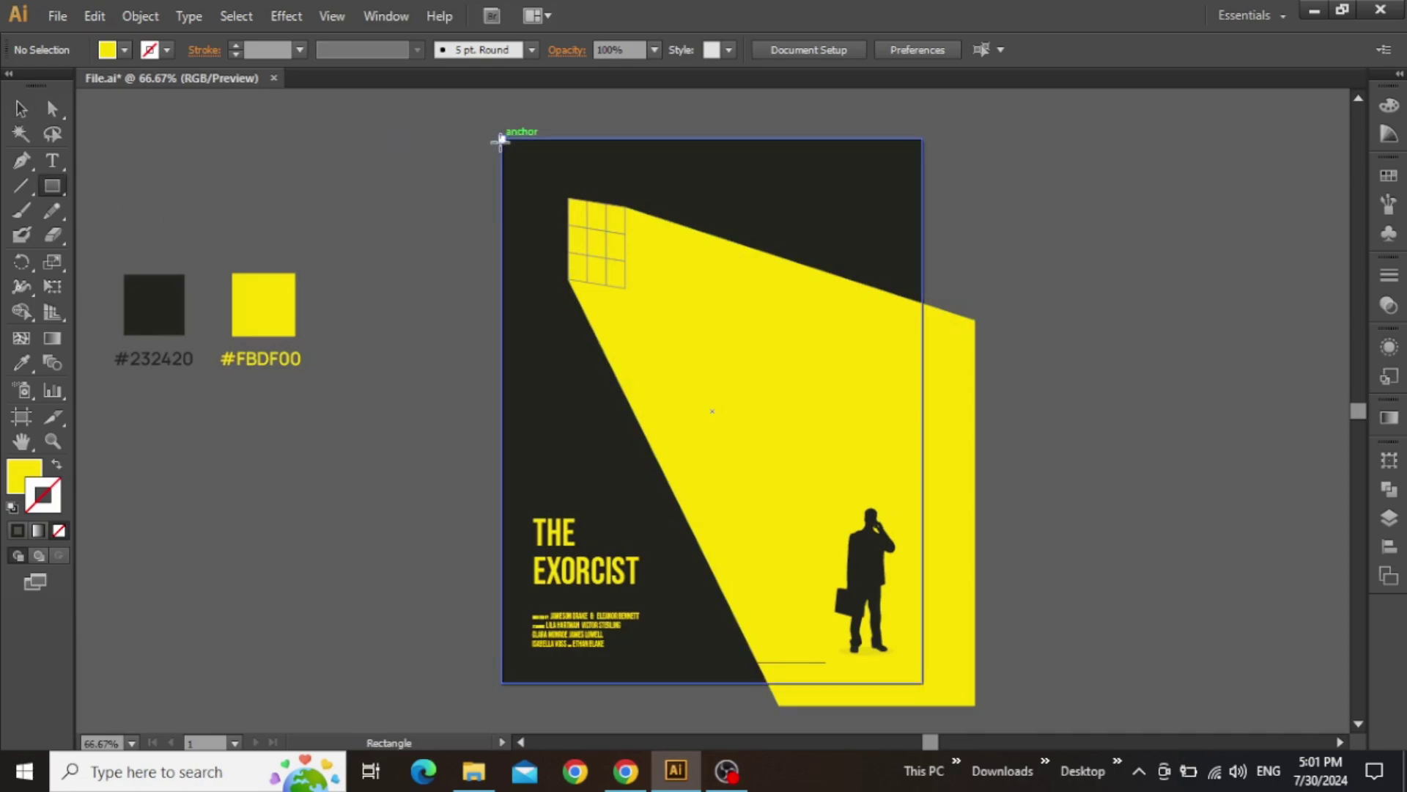
left_click_drag(501, 138, 923, 683)
key("v")
Clip all the poster artwork to the artboard-sized rectangle with a clipping mask and deselect it.
left_click_drag(1002, 139, 449, 698)
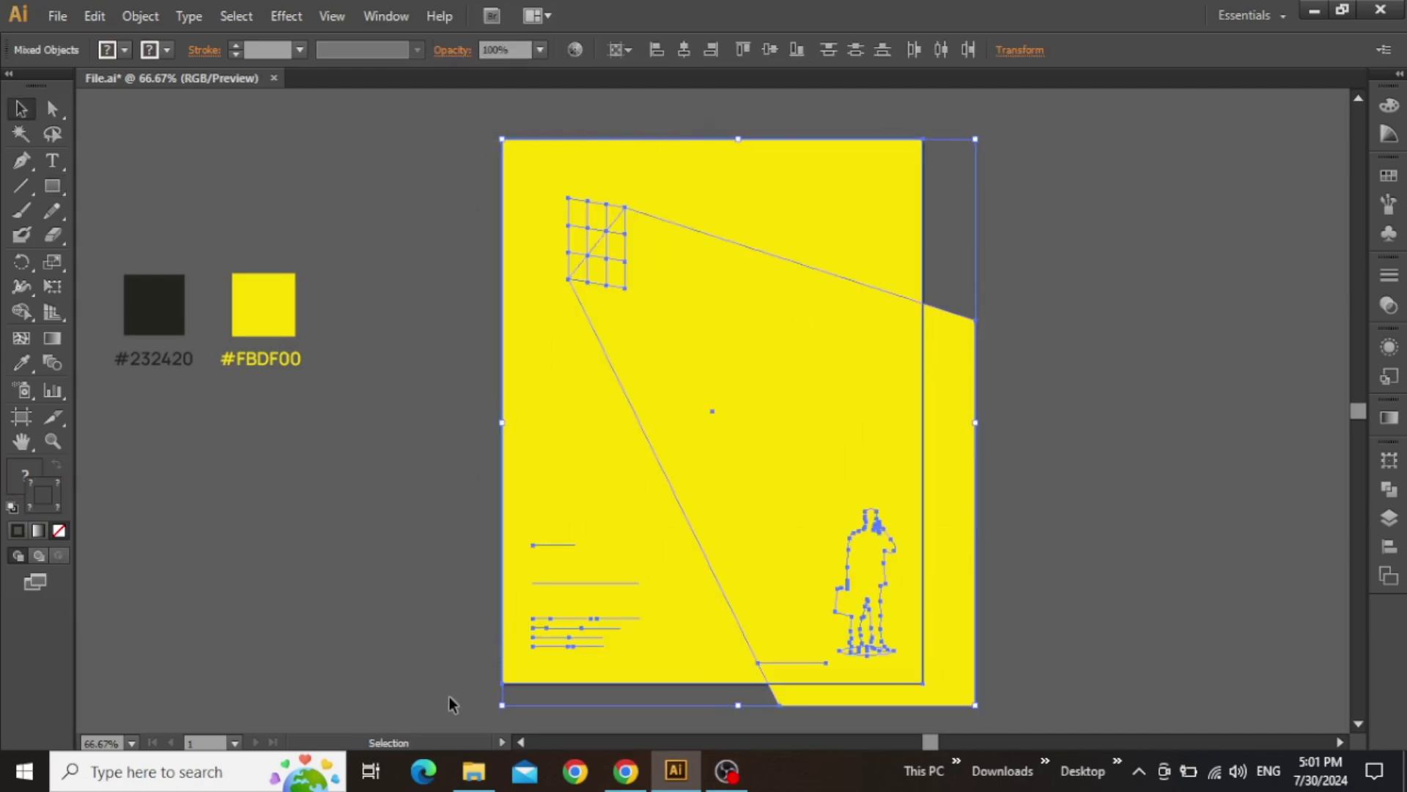
right_click(675, 397)
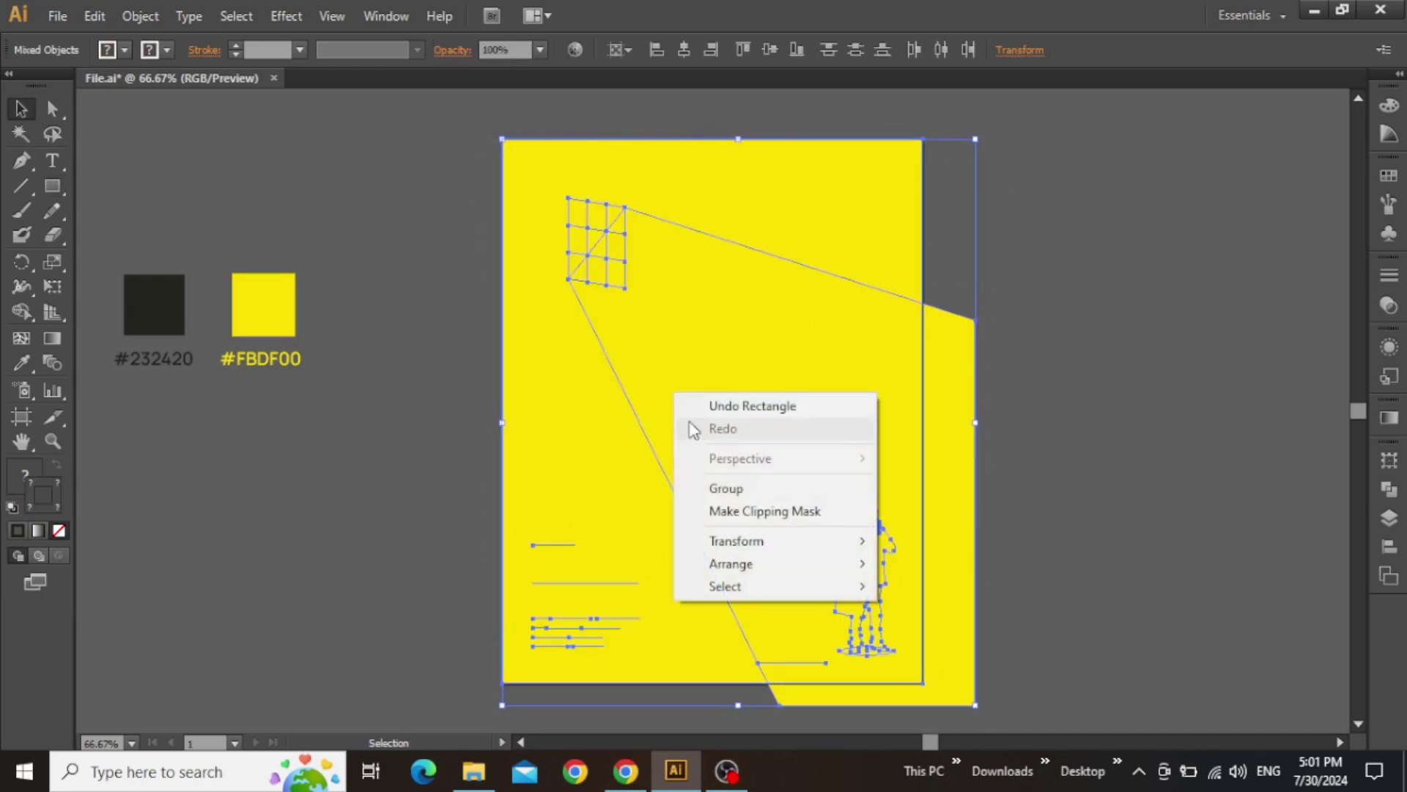
left_click(736, 513)
left_click(1048, 394)
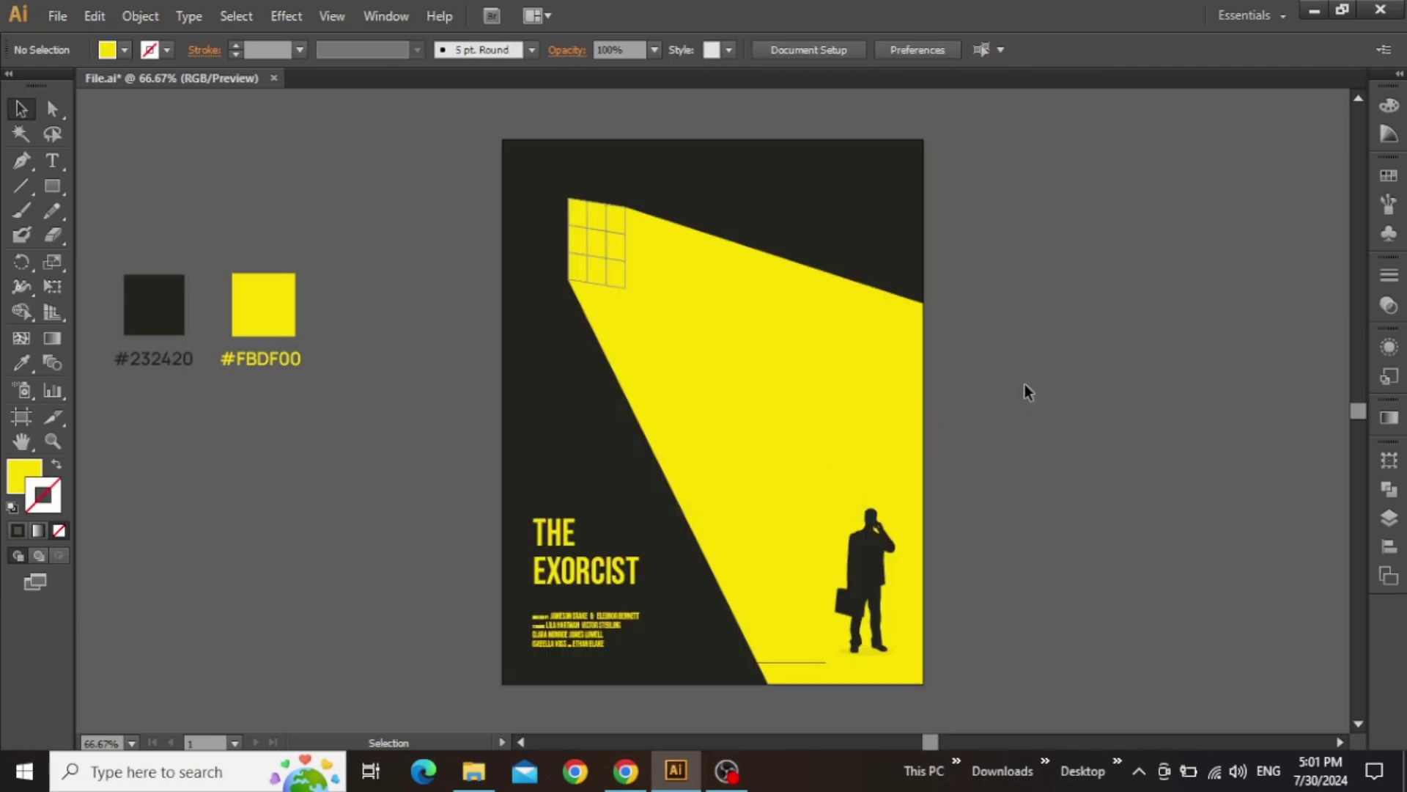